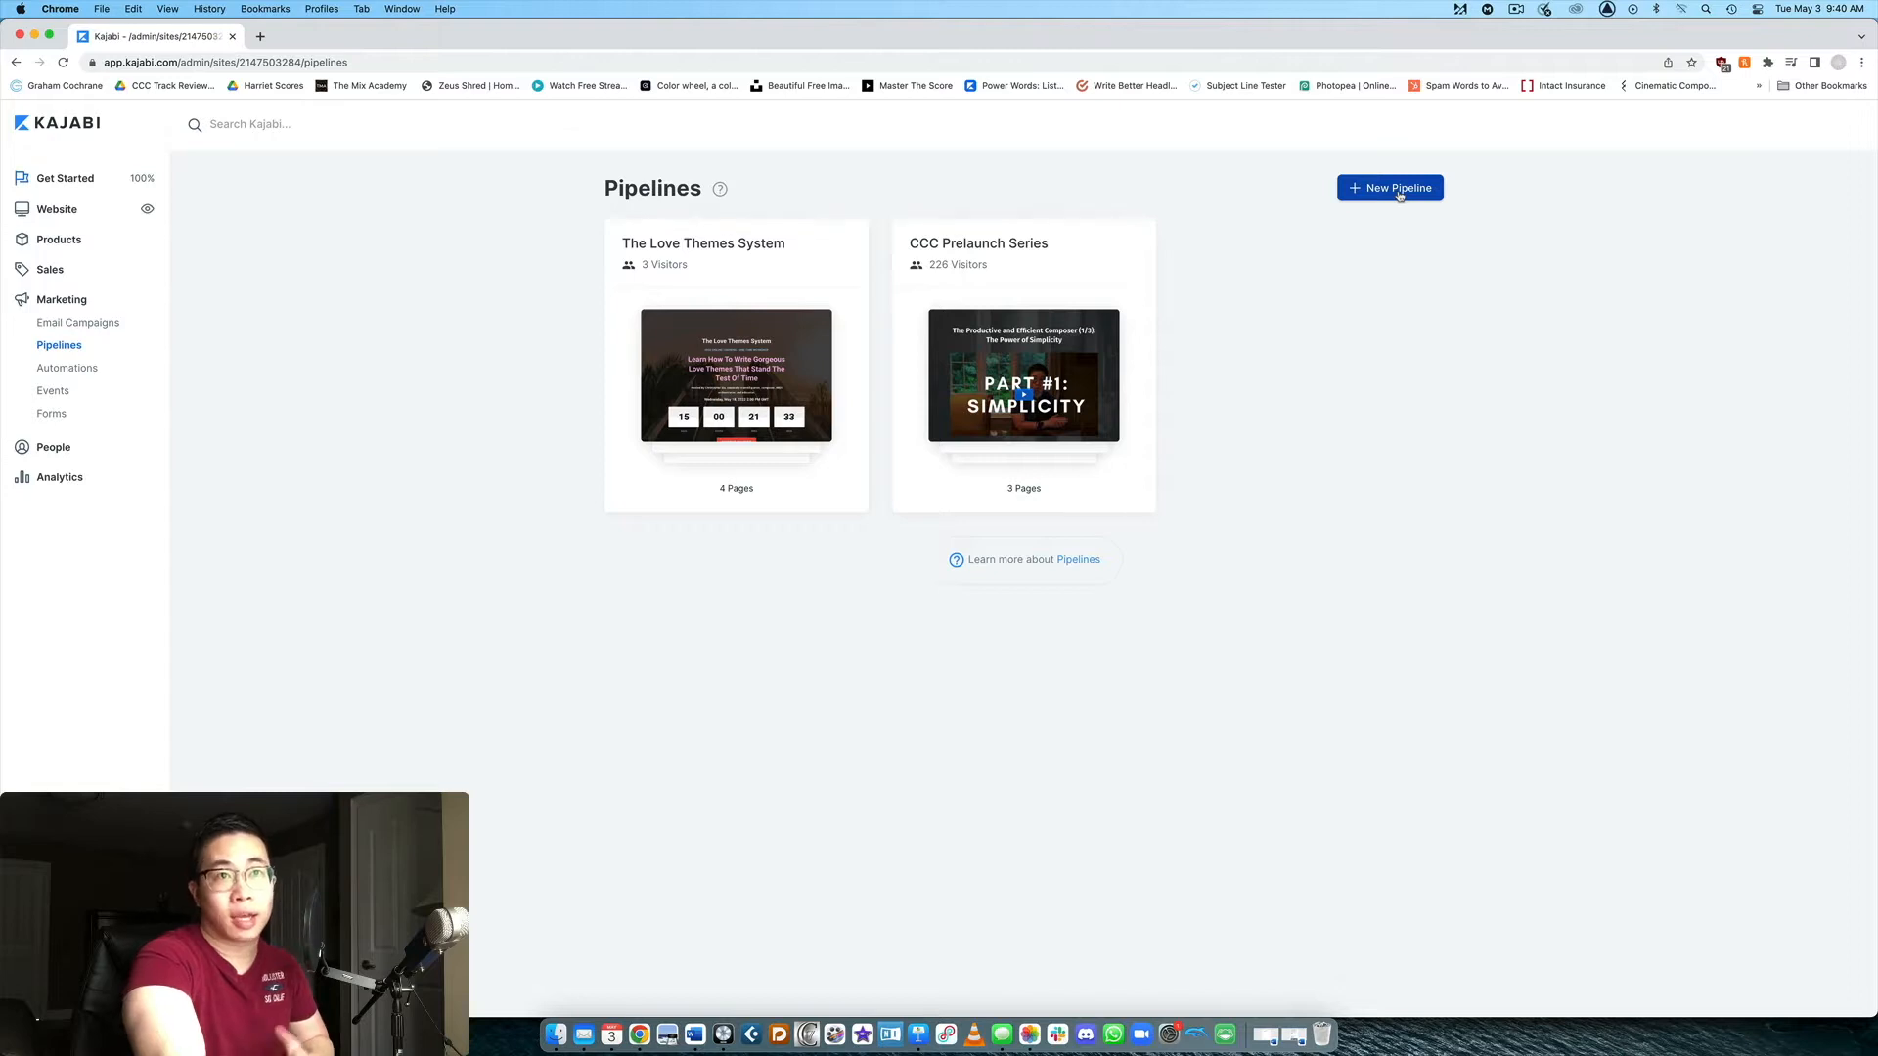
Step: Start a new pipeline and preview the Freebie and Product Launch OVO blueprints, closing each preview without creating a pipeline
{"action": "left_click", "coordinate": [1400, 196]}
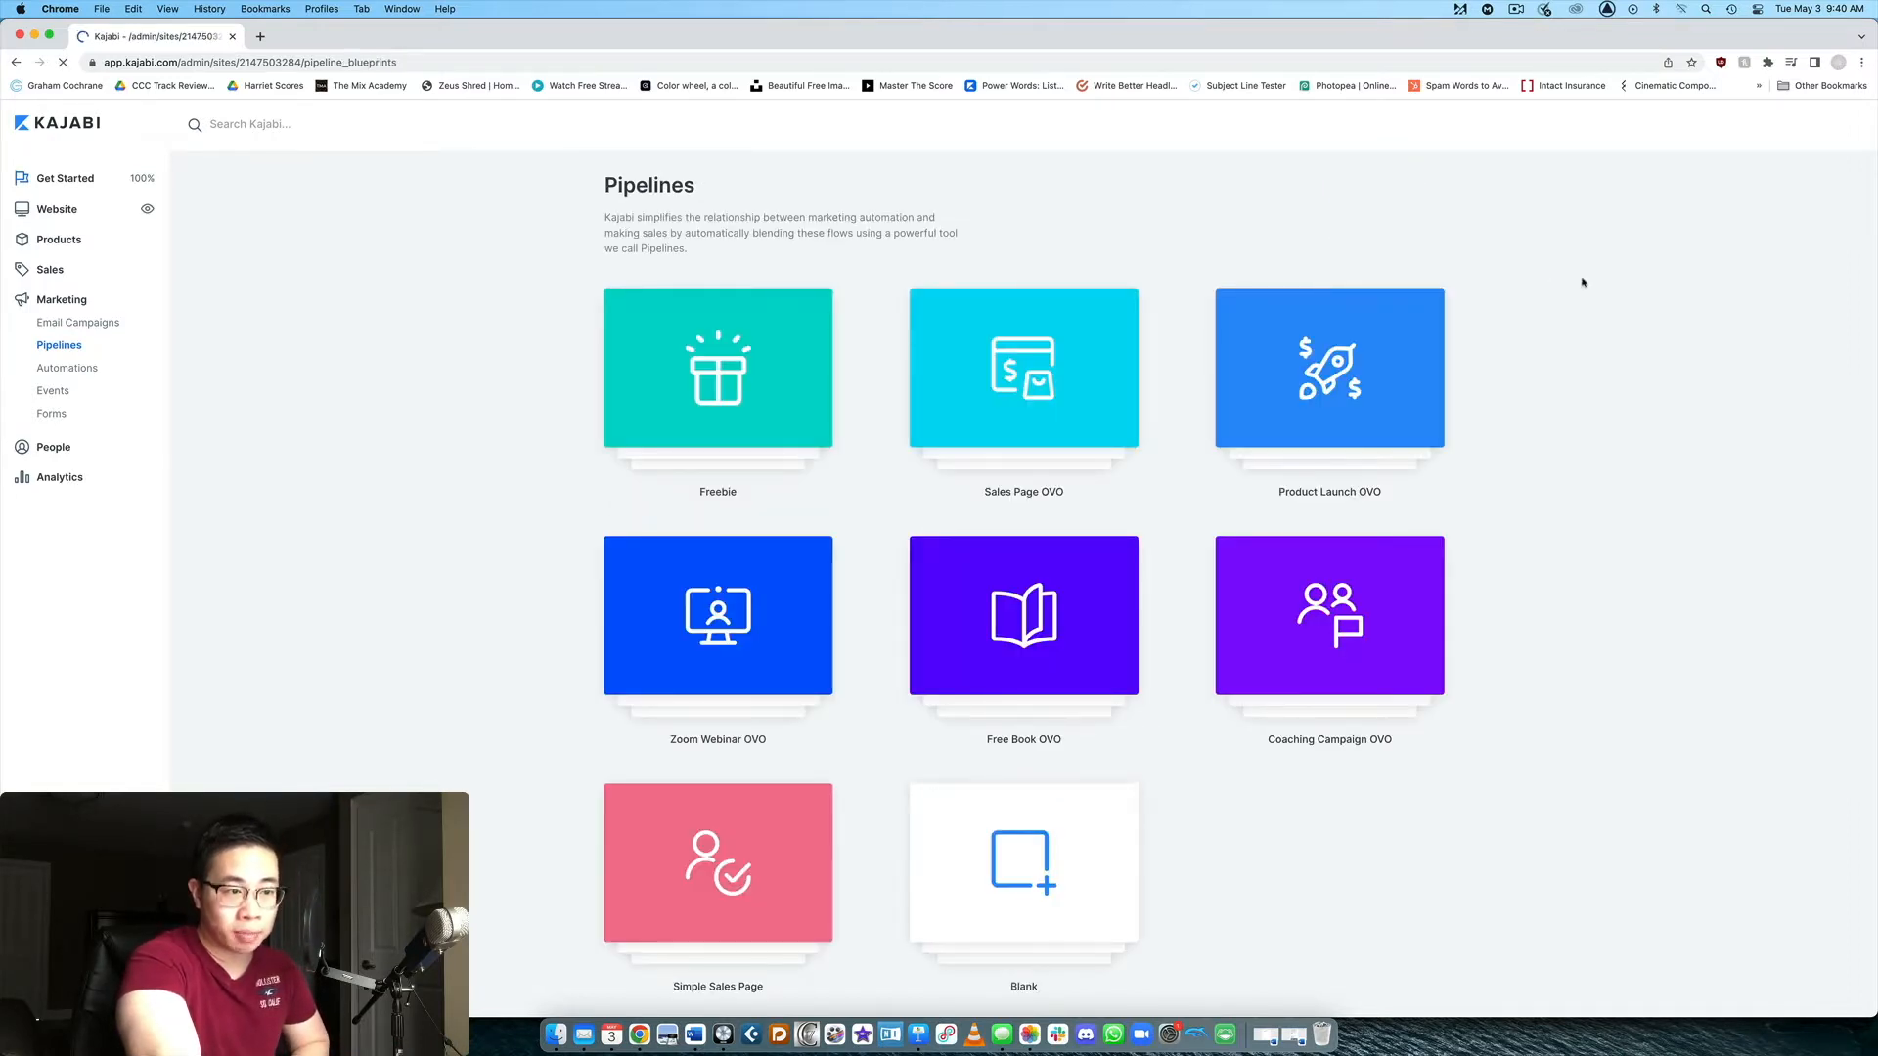
{"action": "scroll", "coordinate": [1581, 283], "scroll_direction": "down", "scroll_amount": 2}
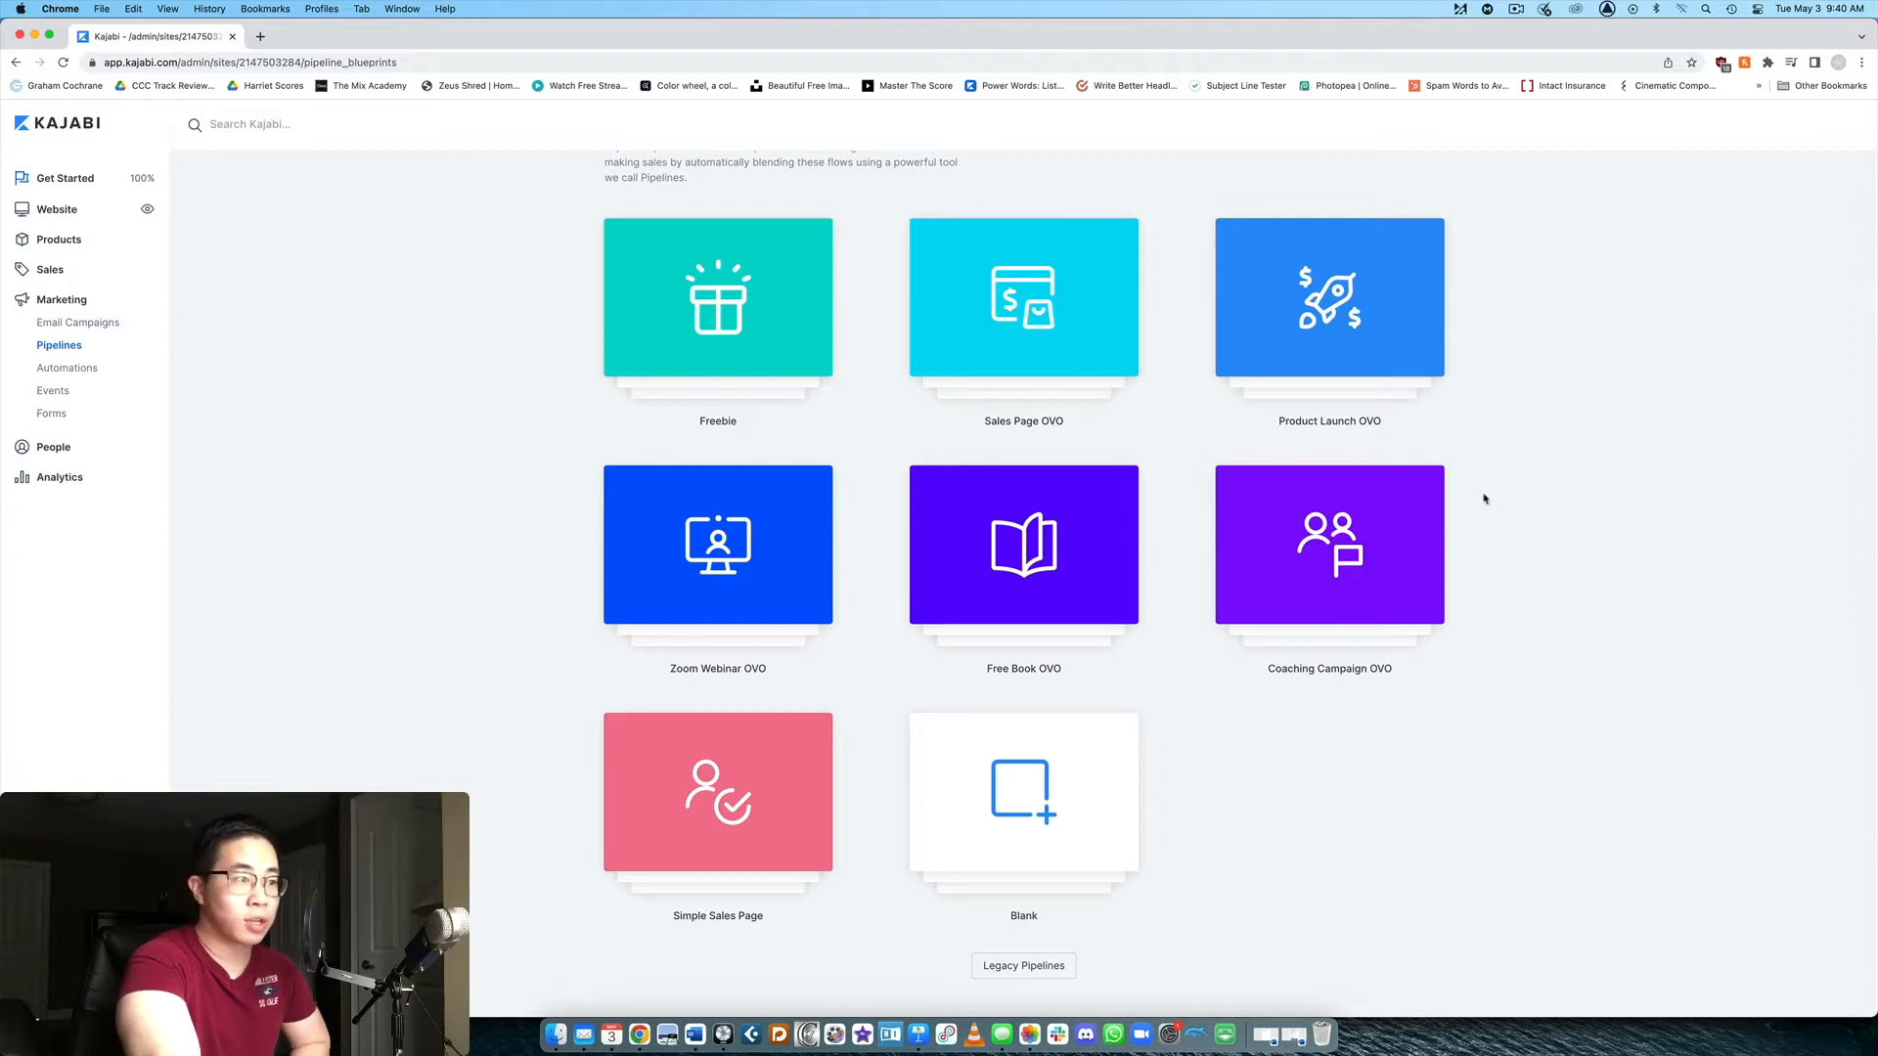
{"action": "scroll", "coordinate": [465, 389], "scroll_direction": "up", "scroll_amount": 2}
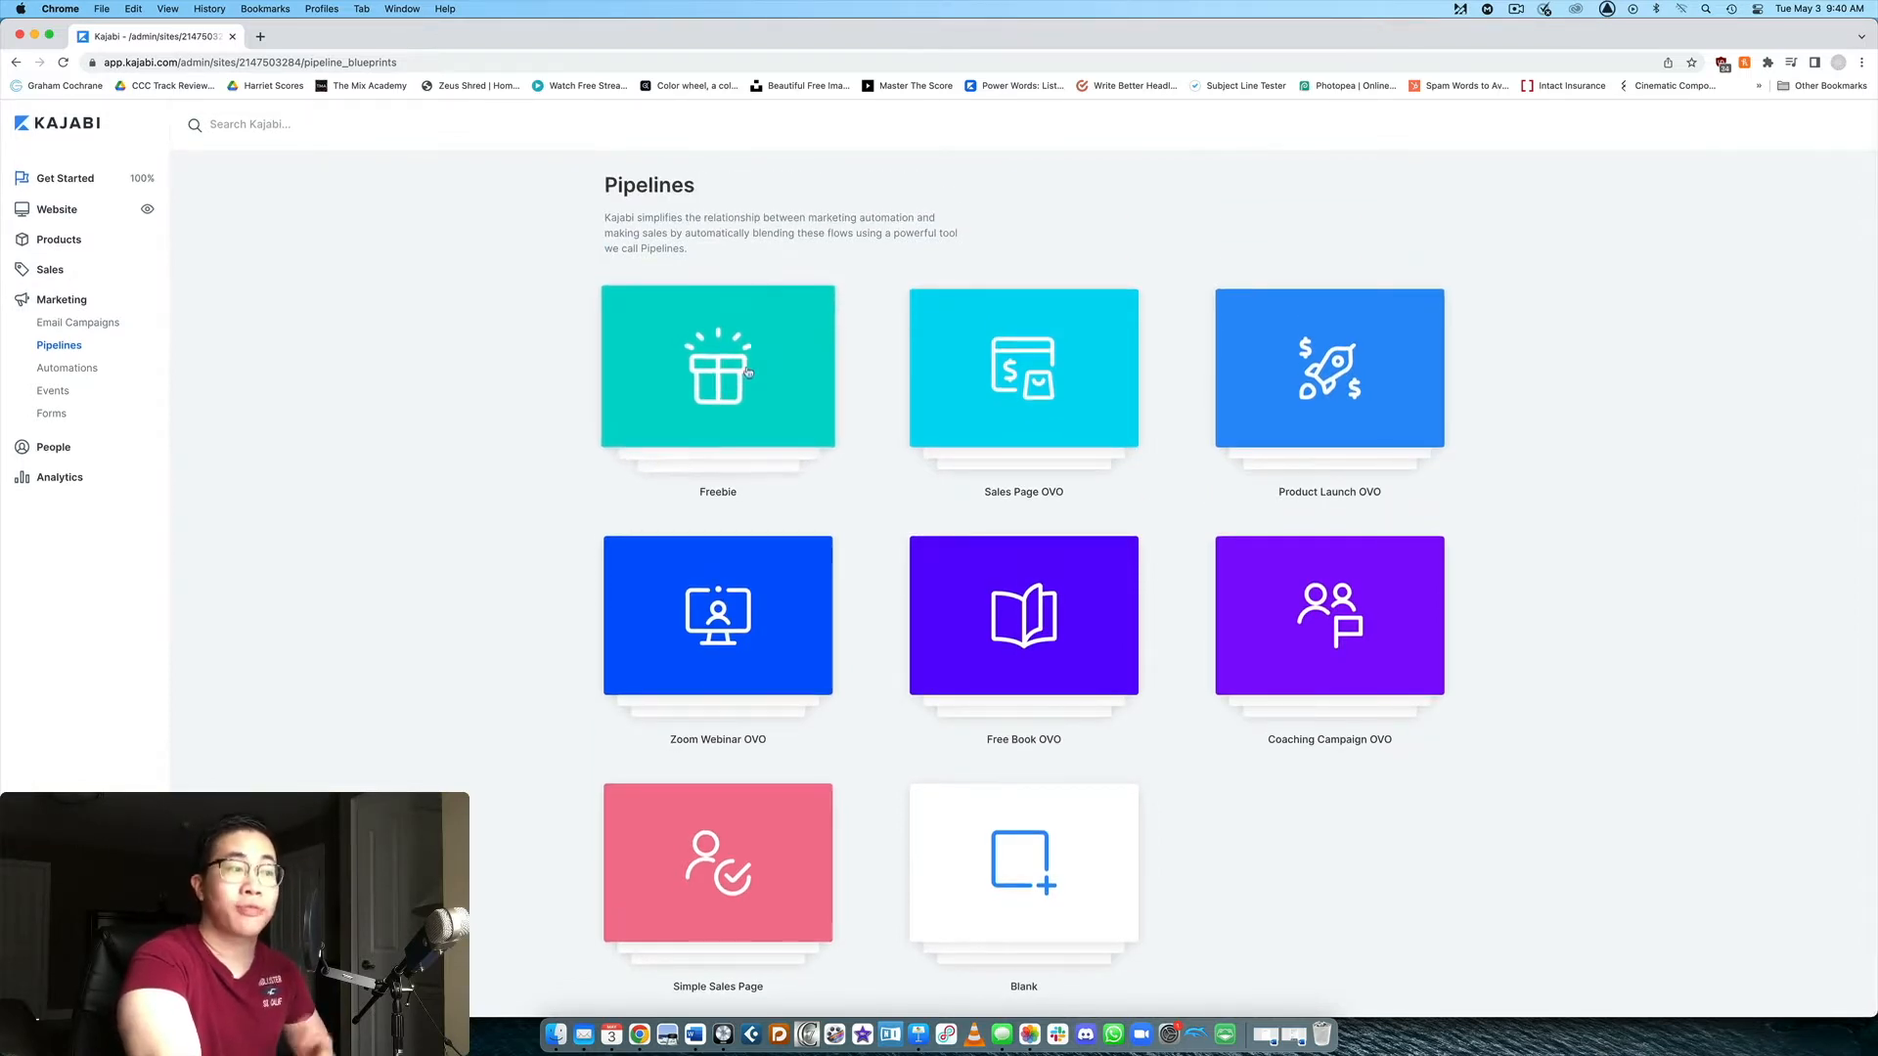
{"action": "left_click", "coordinate": [748, 371]}
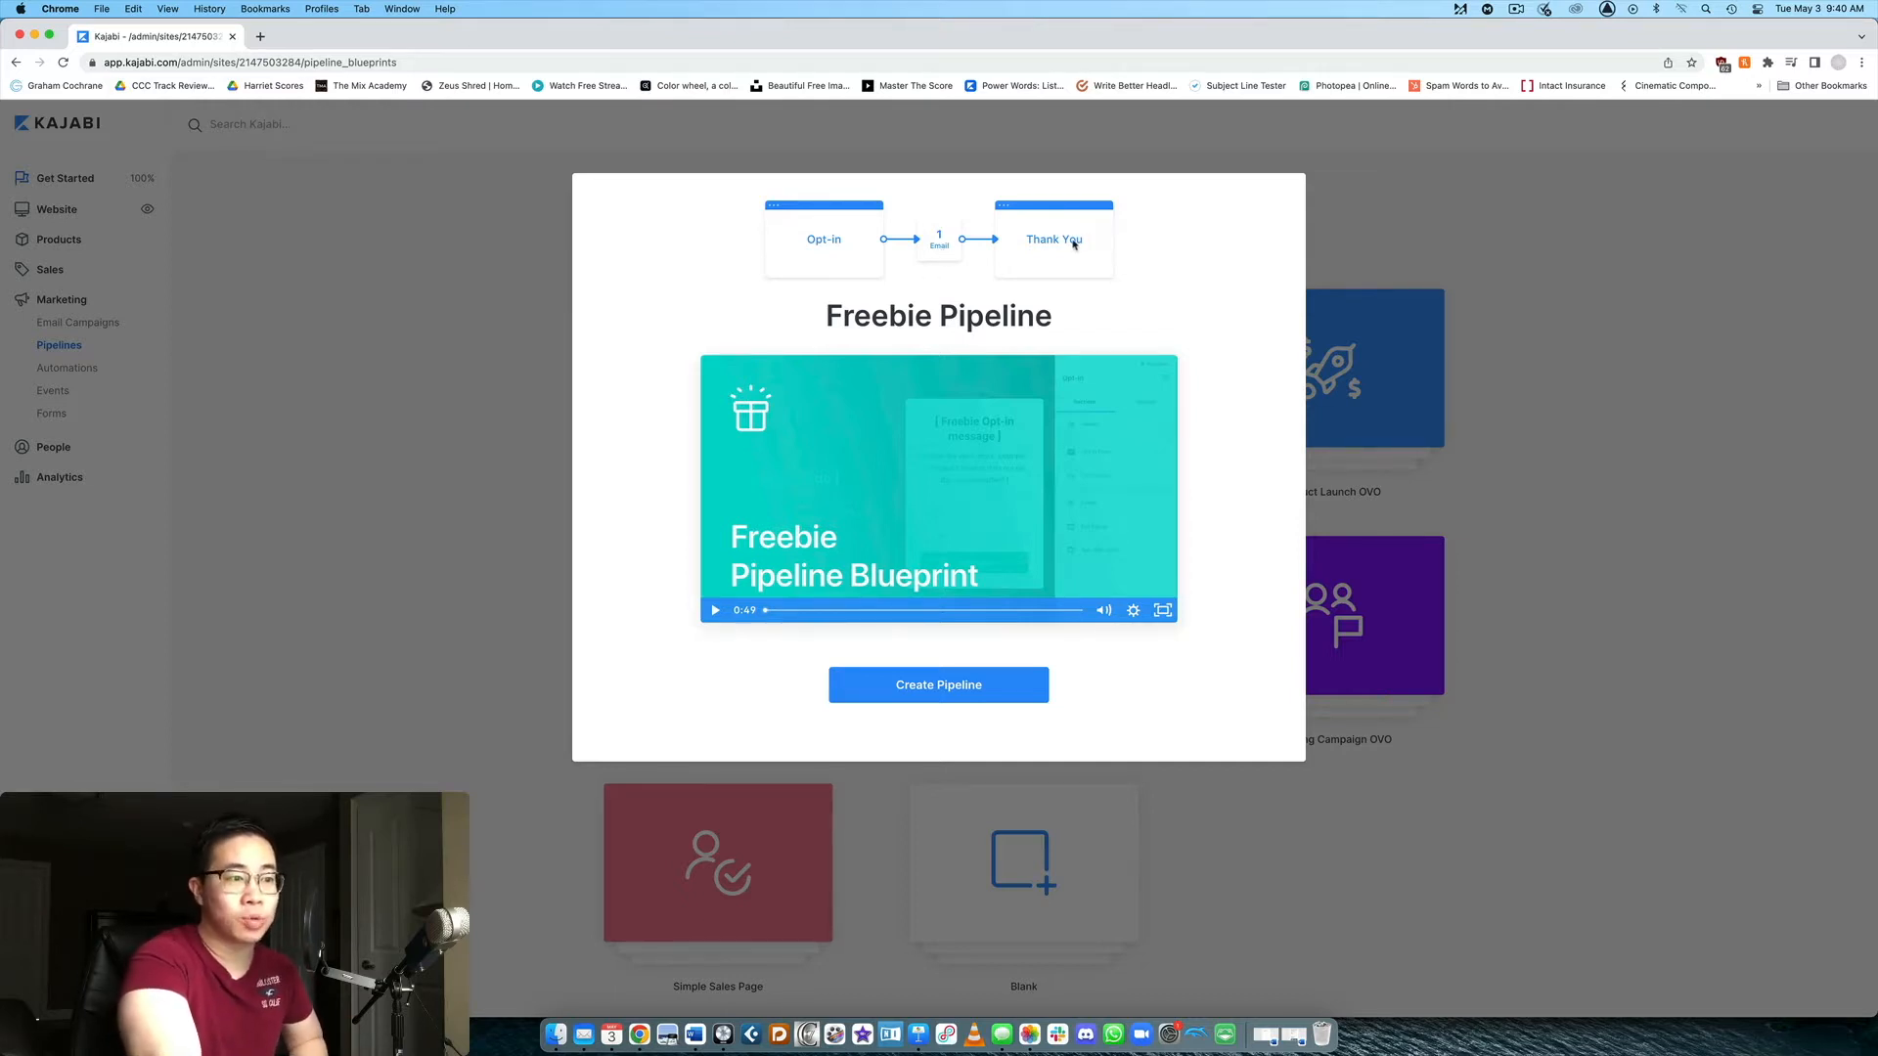
{"action": "left_click", "coordinate": [1389, 342]}
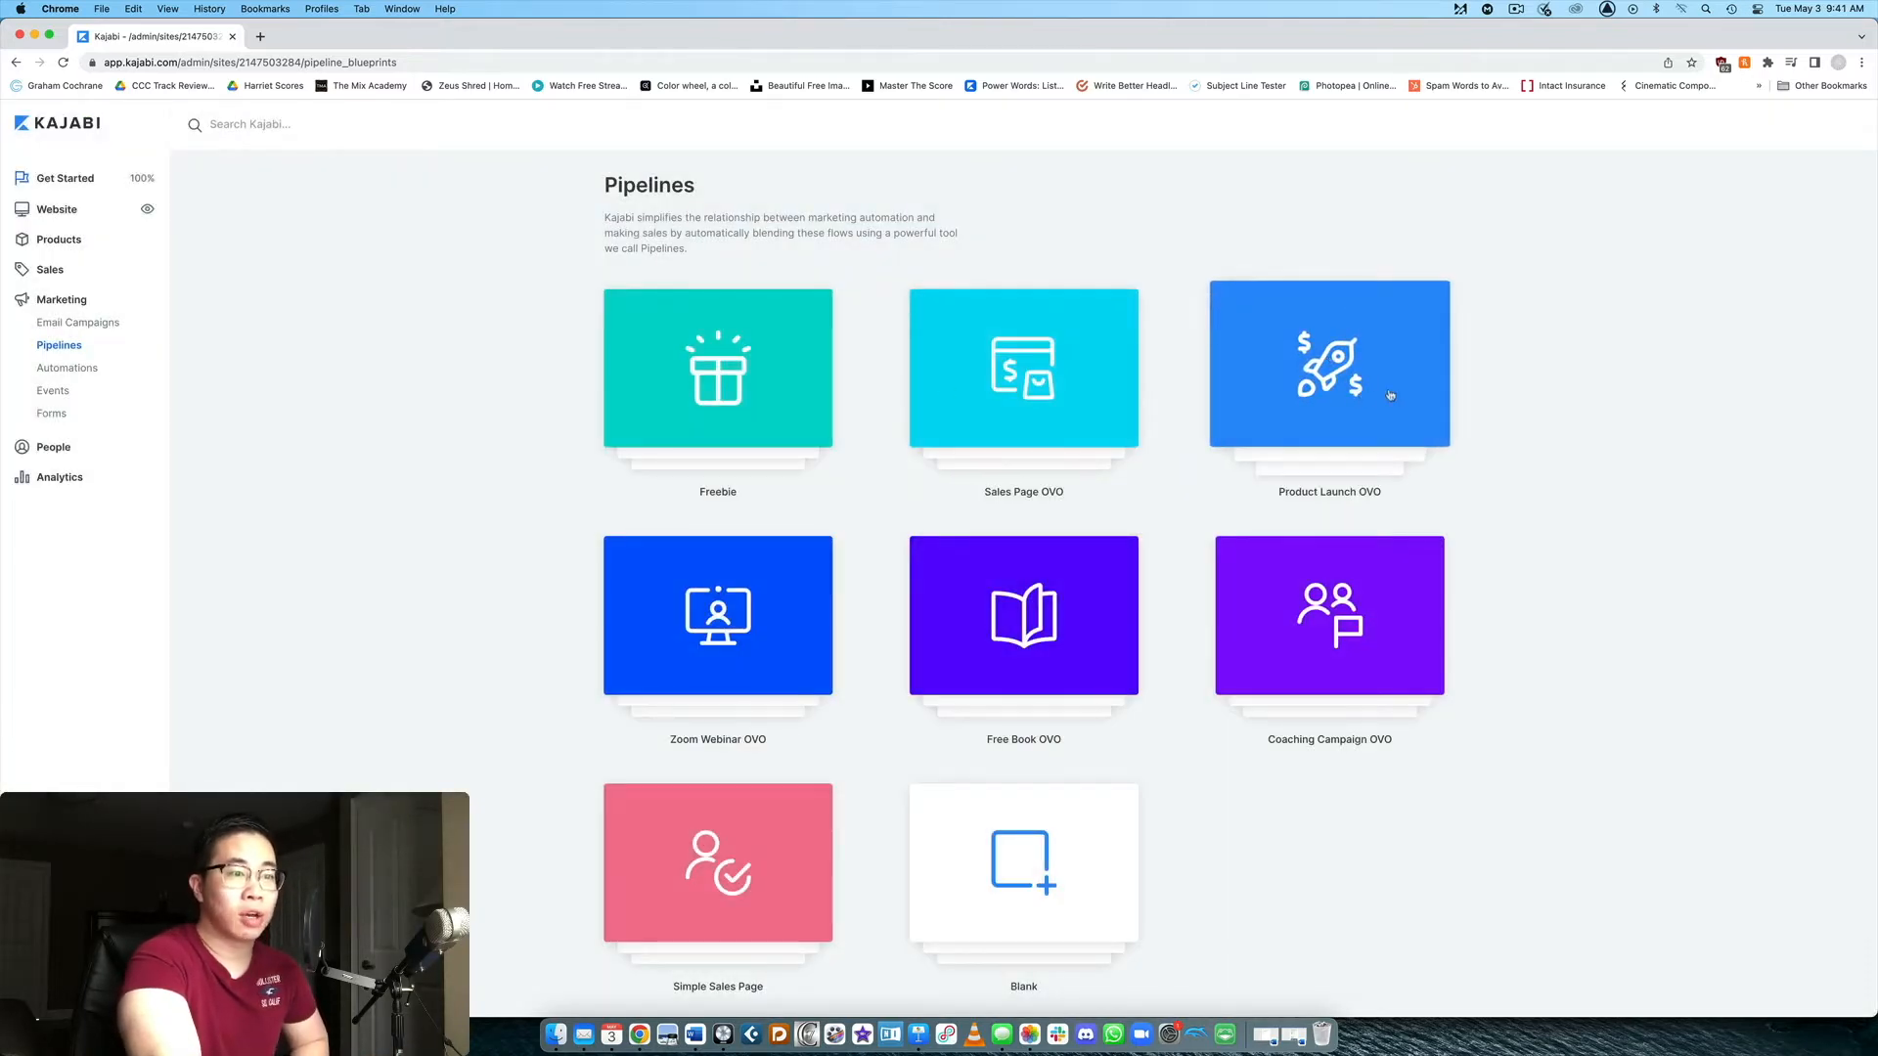
{"action": "left_click", "coordinate": [1390, 395]}
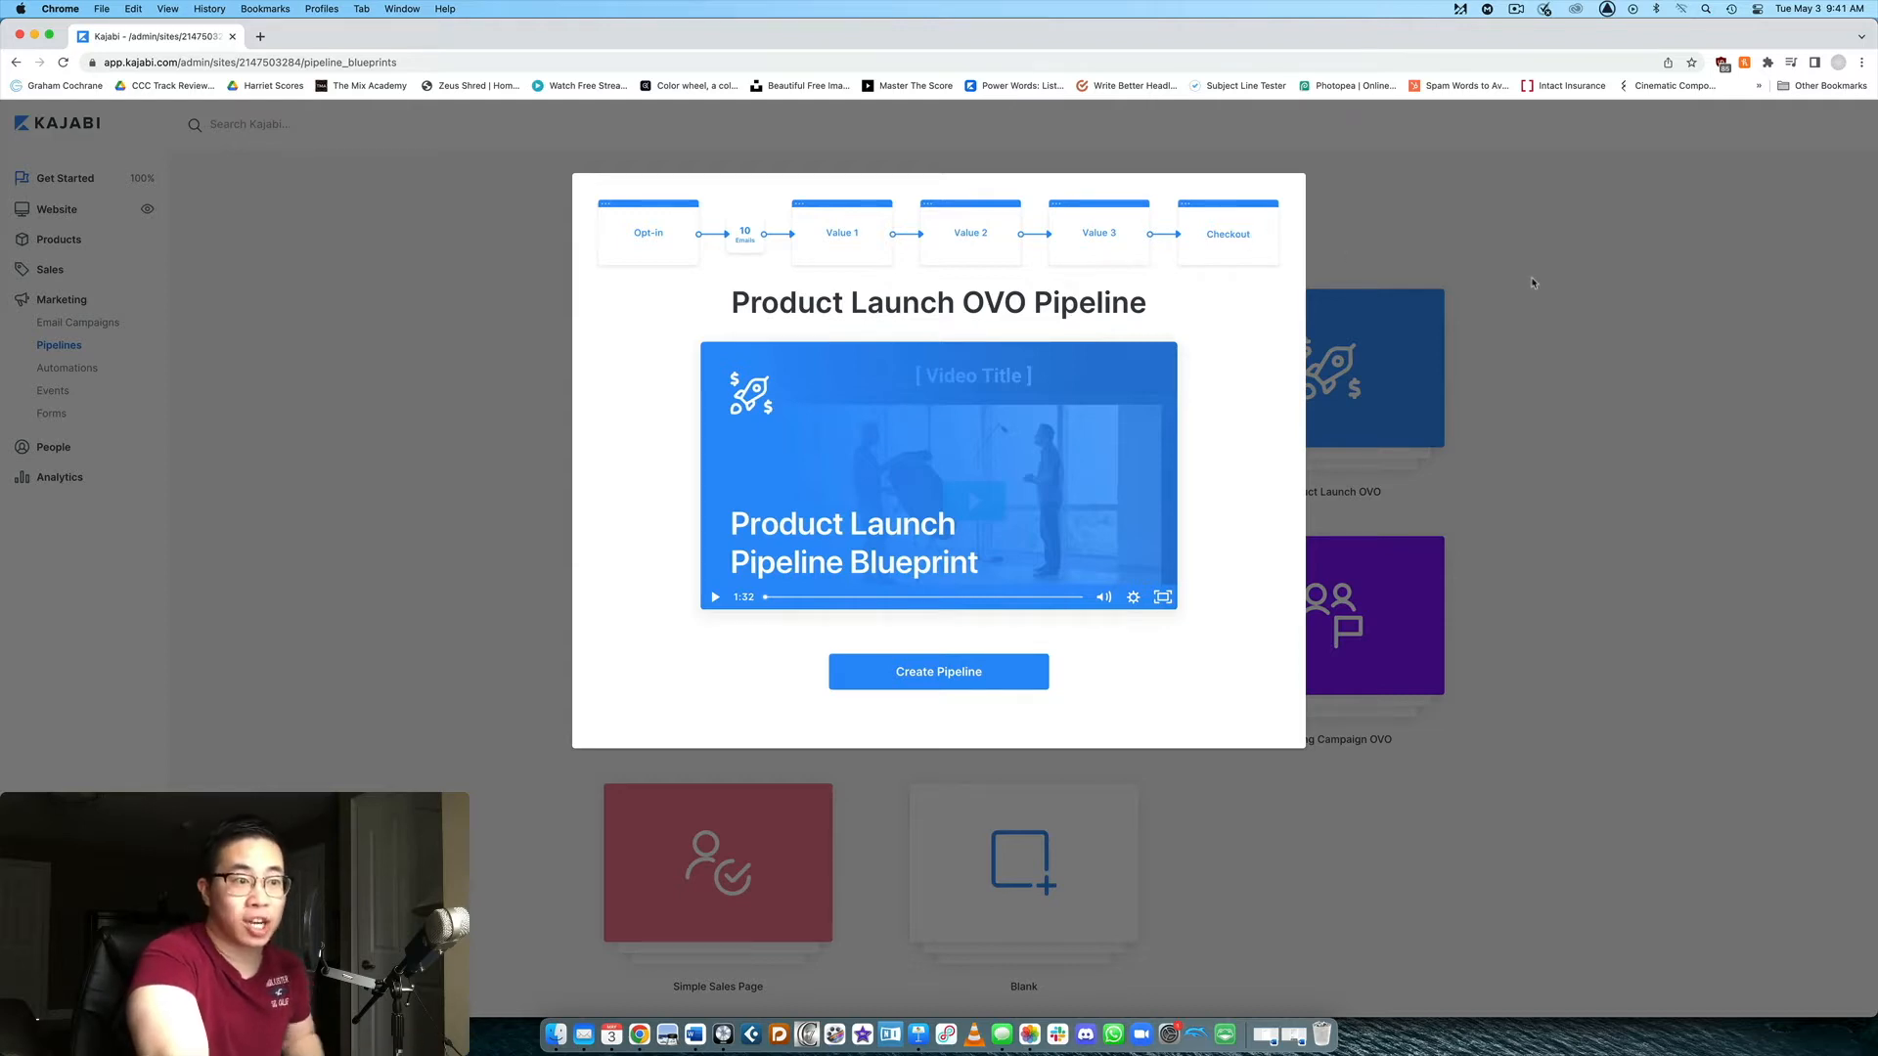
{"action": "left_click", "coordinate": [1520, 307]}
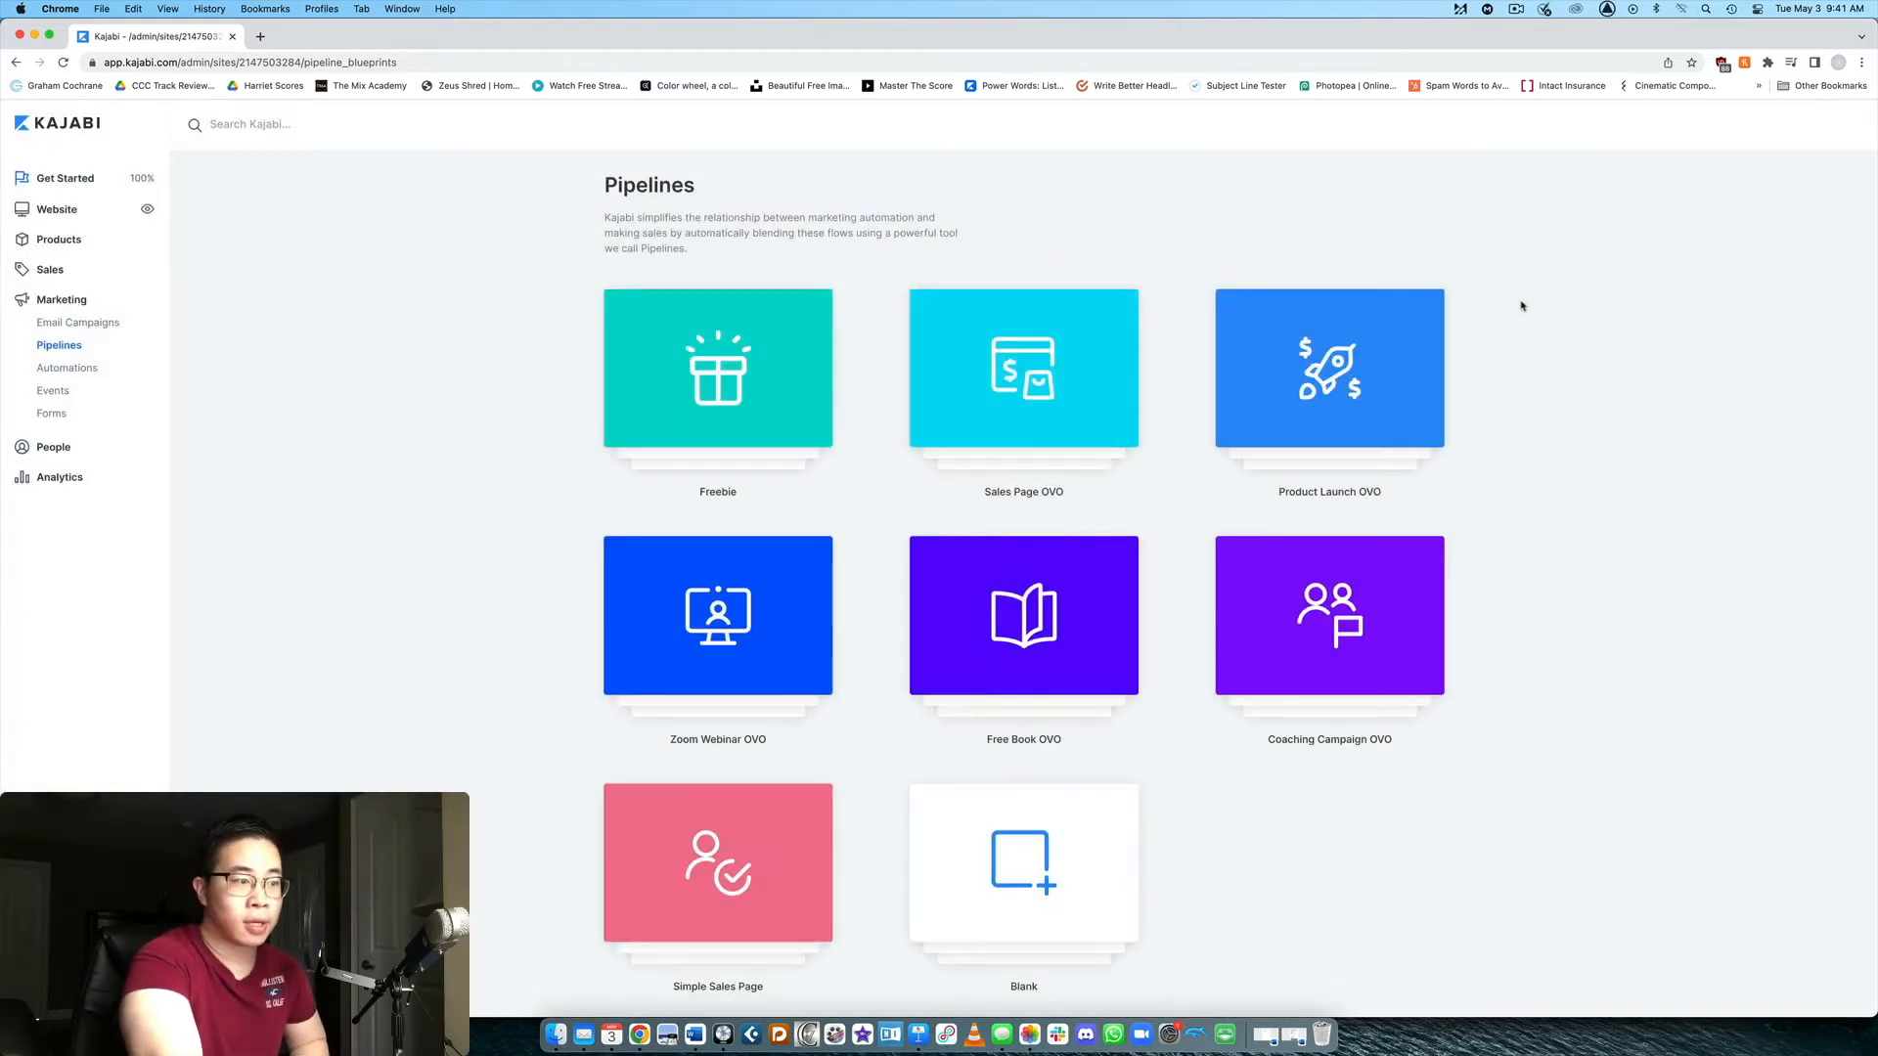
Step: Preview the Zoom Webinar OVO and Coaching Campaign OVO blueprints, closing each preview without creating a pipeline
{"action": "scroll", "coordinate": [1521, 307], "scroll_direction": "down", "scroll_amount": 2}
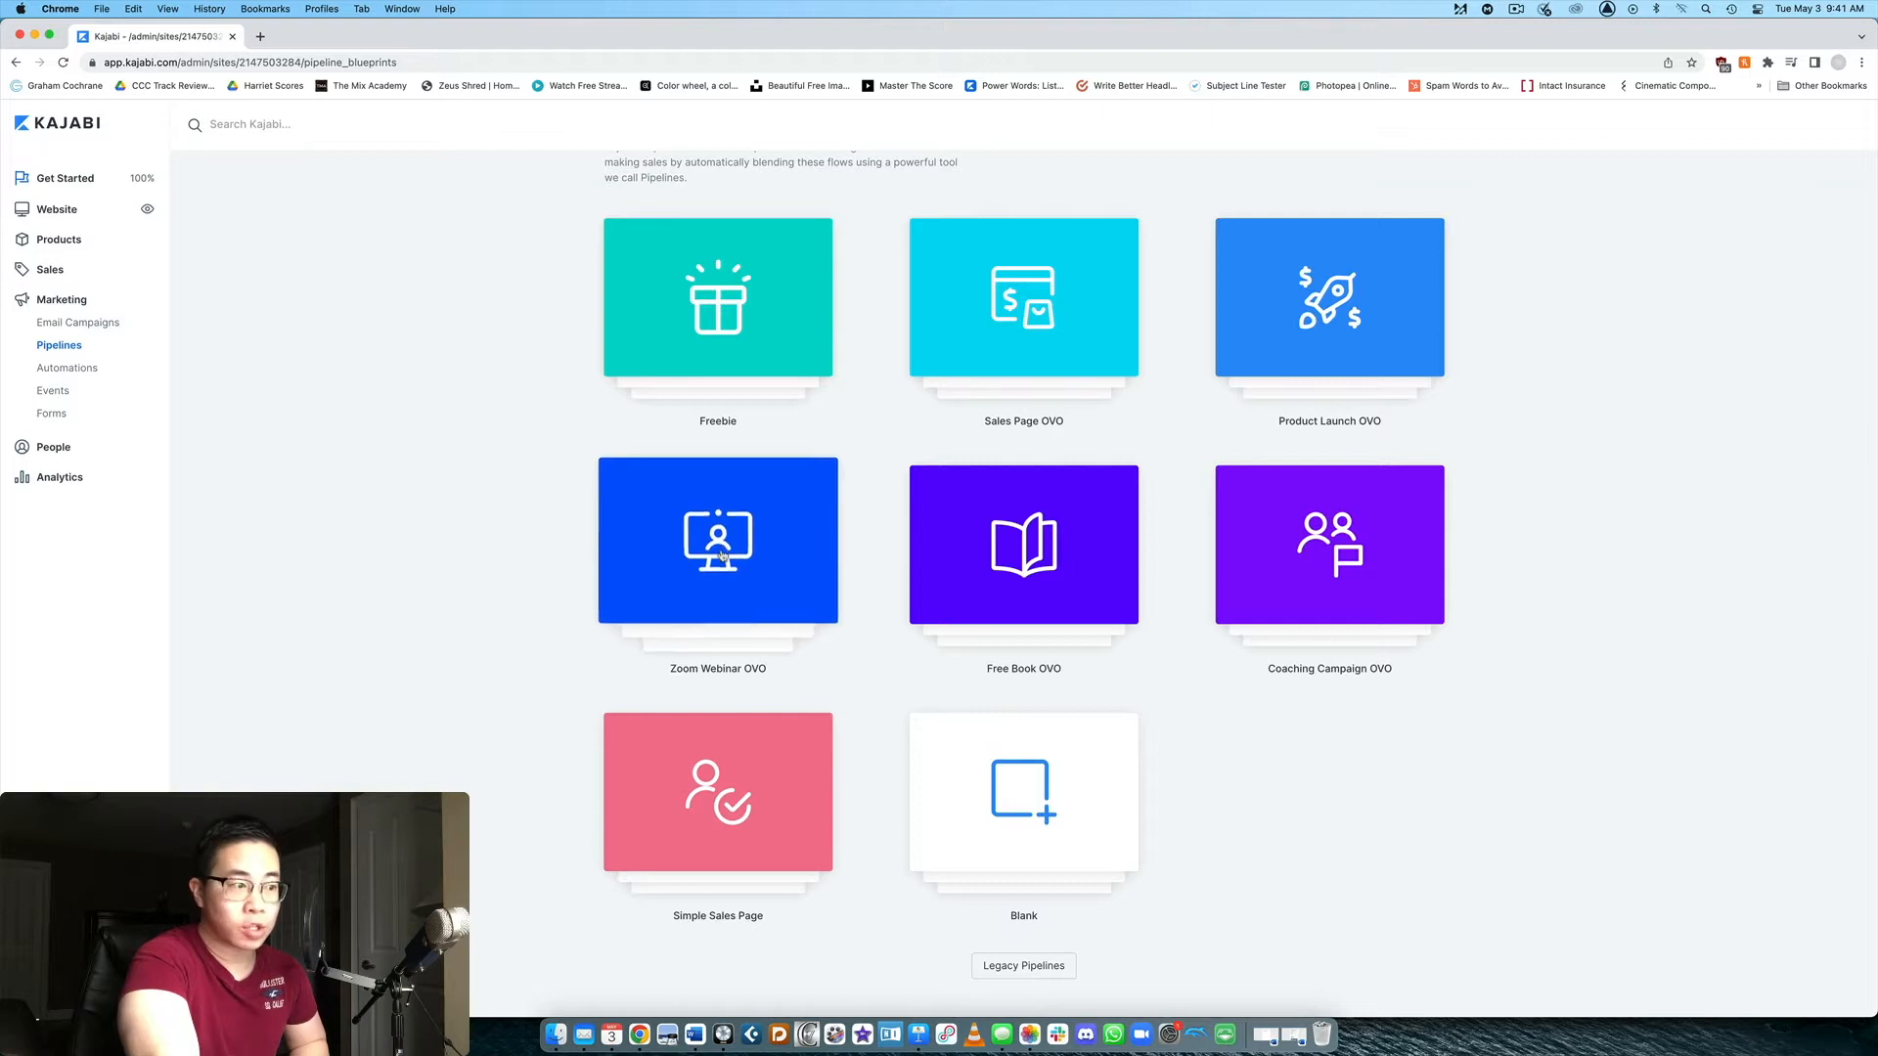
{"action": "left_click", "coordinate": [722, 556]}
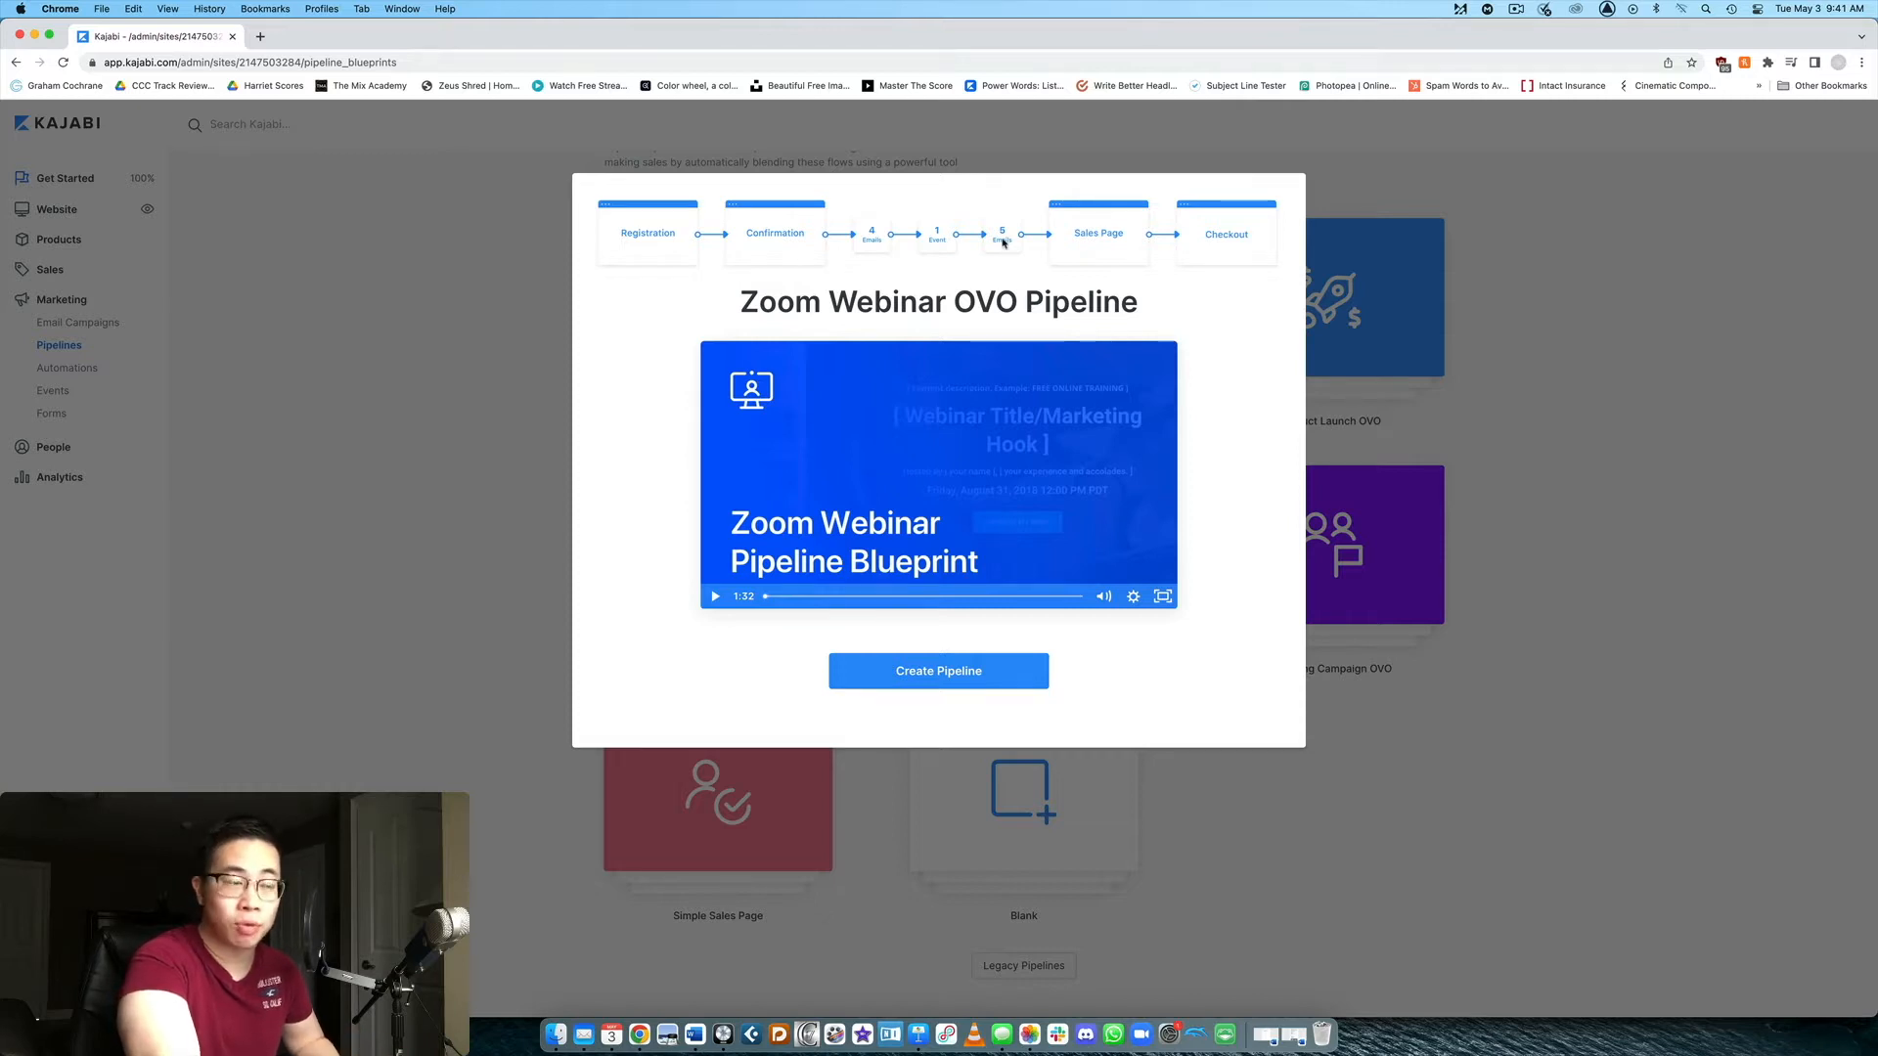
{"action": "left_click", "coordinate": [1513, 409]}
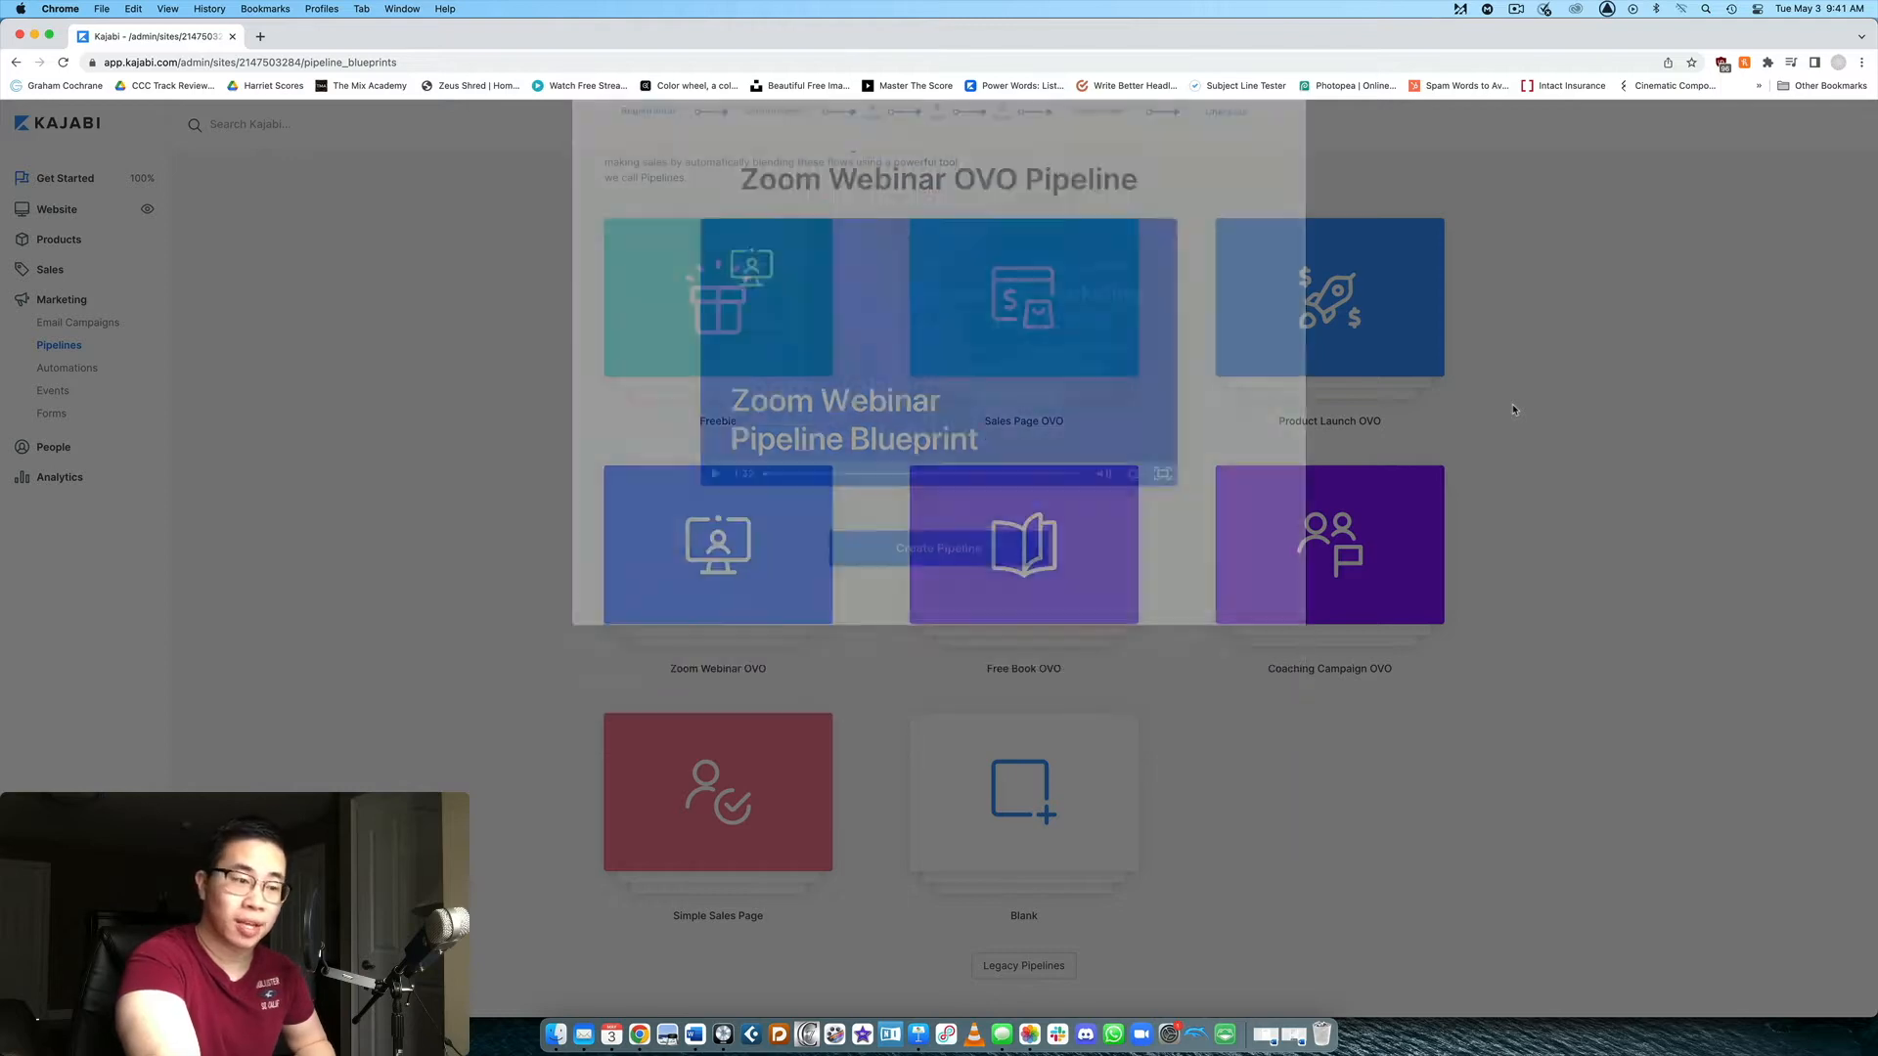
{"action": "left_click", "coordinate": [1354, 515]}
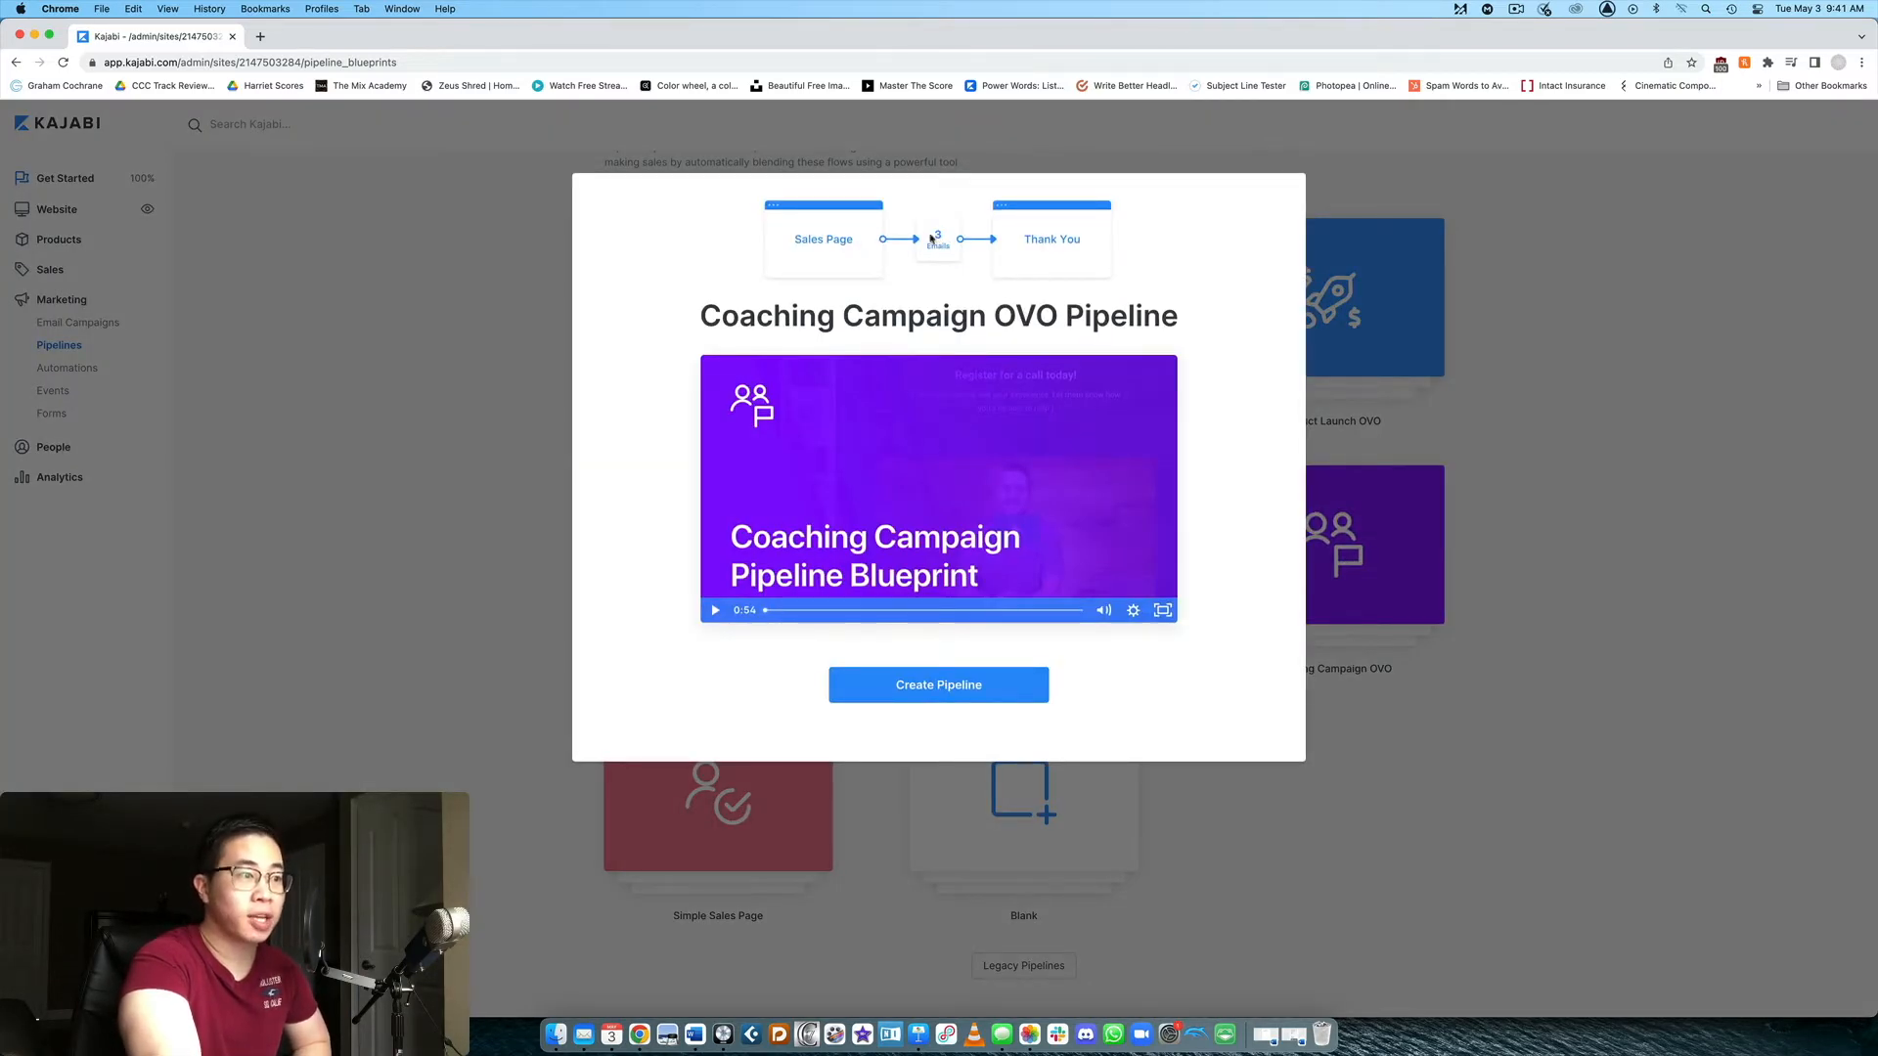
{"action": "left_click", "coordinate": [1463, 422]}
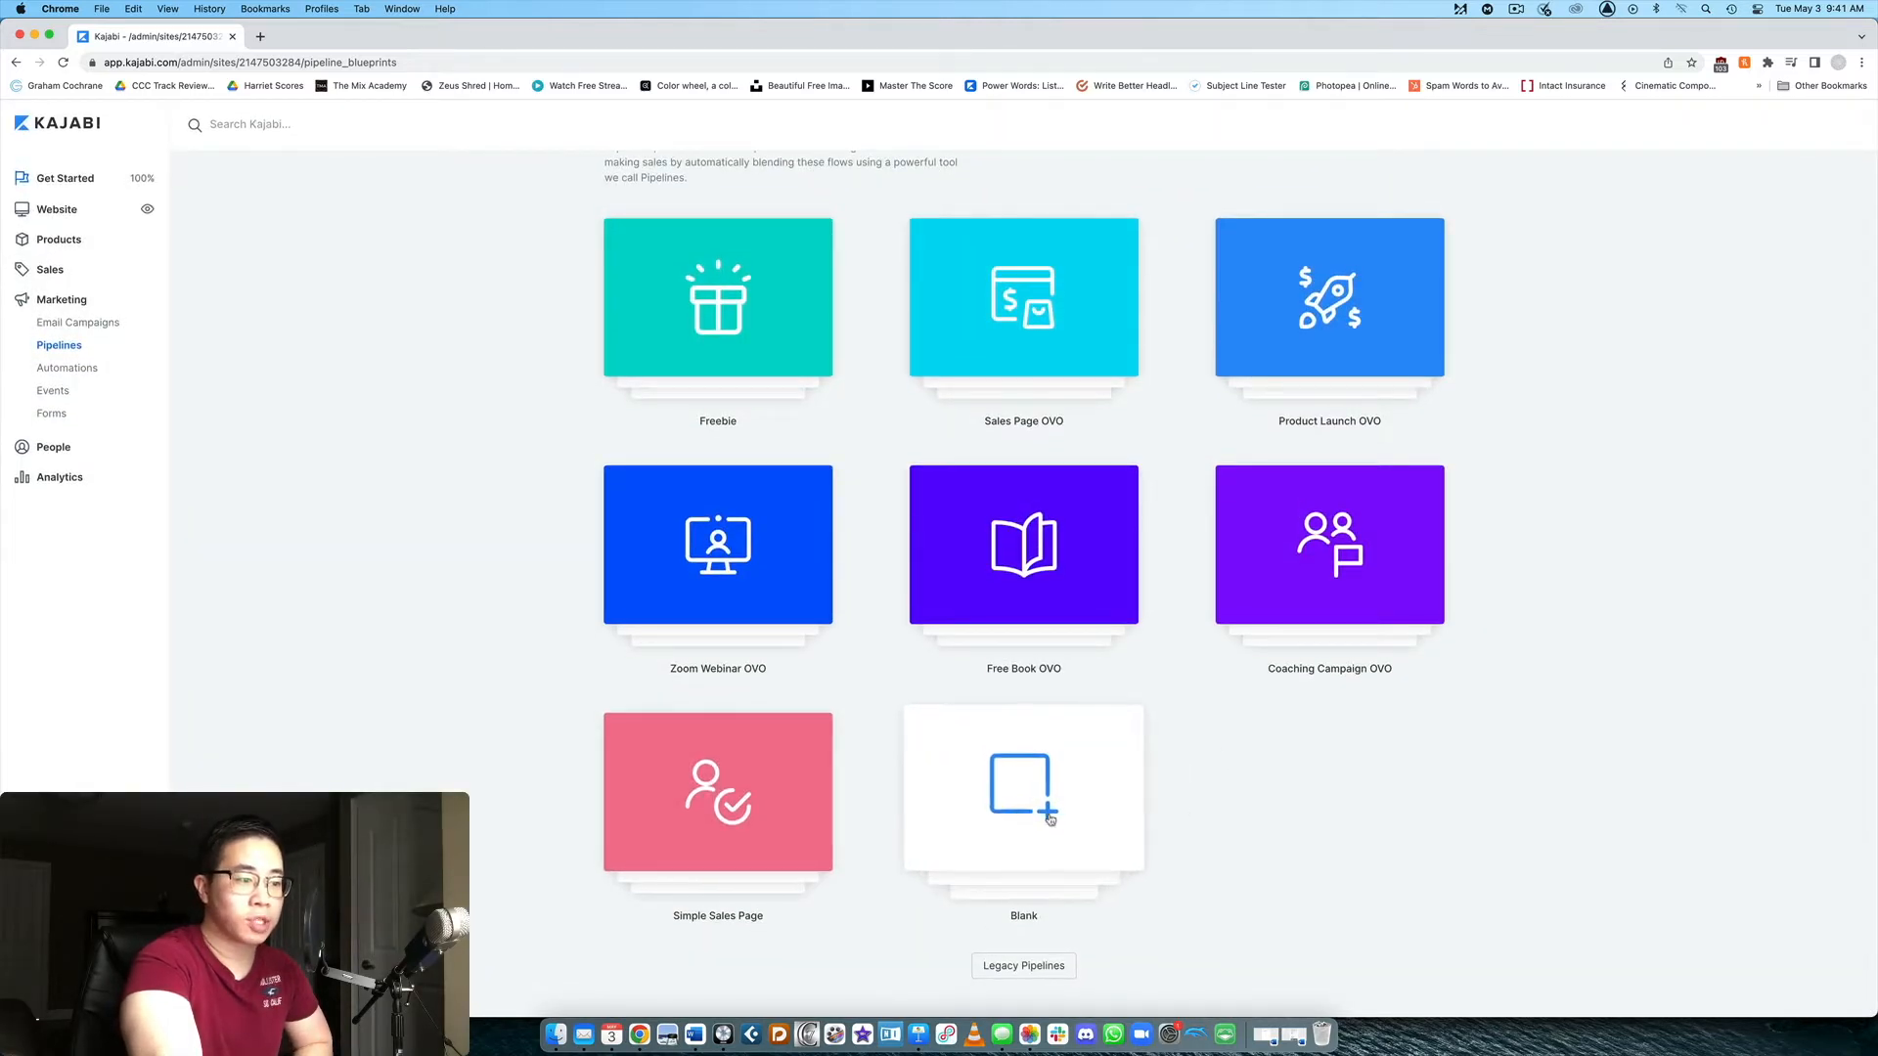
Step: Expand the legacy pipeline blueprints, look them over, and return to the list of existing pipelines
{"action": "left_click", "coordinate": [1004, 971]}
{"action": "scroll", "coordinate": [1207, 725], "scroll_direction": "down", "scroll_amount": 8}
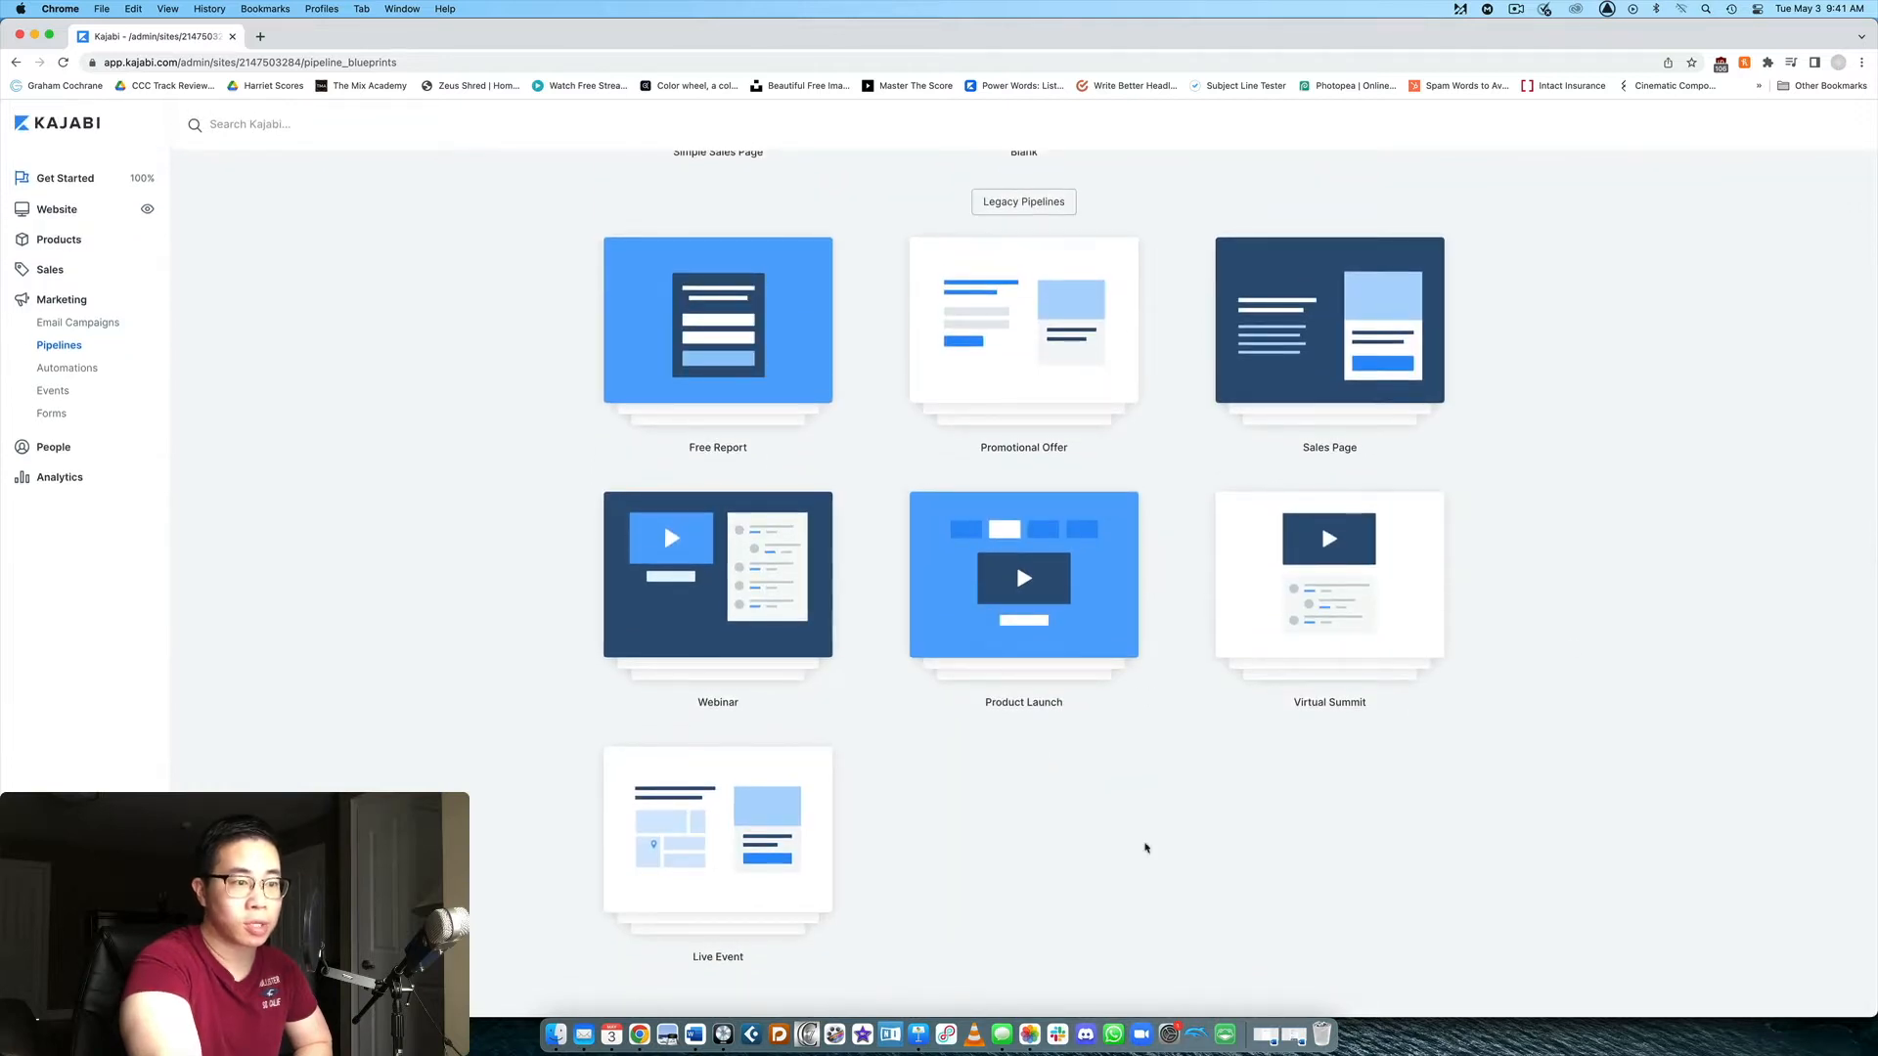
{"action": "scroll", "coordinate": [1555, 649], "scroll_direction": "up", "scroll_amount": 6}
{"action": "scroll", "coordinate": [1549, 651], "scroll_direction": "up", "scroll_amount": 3}
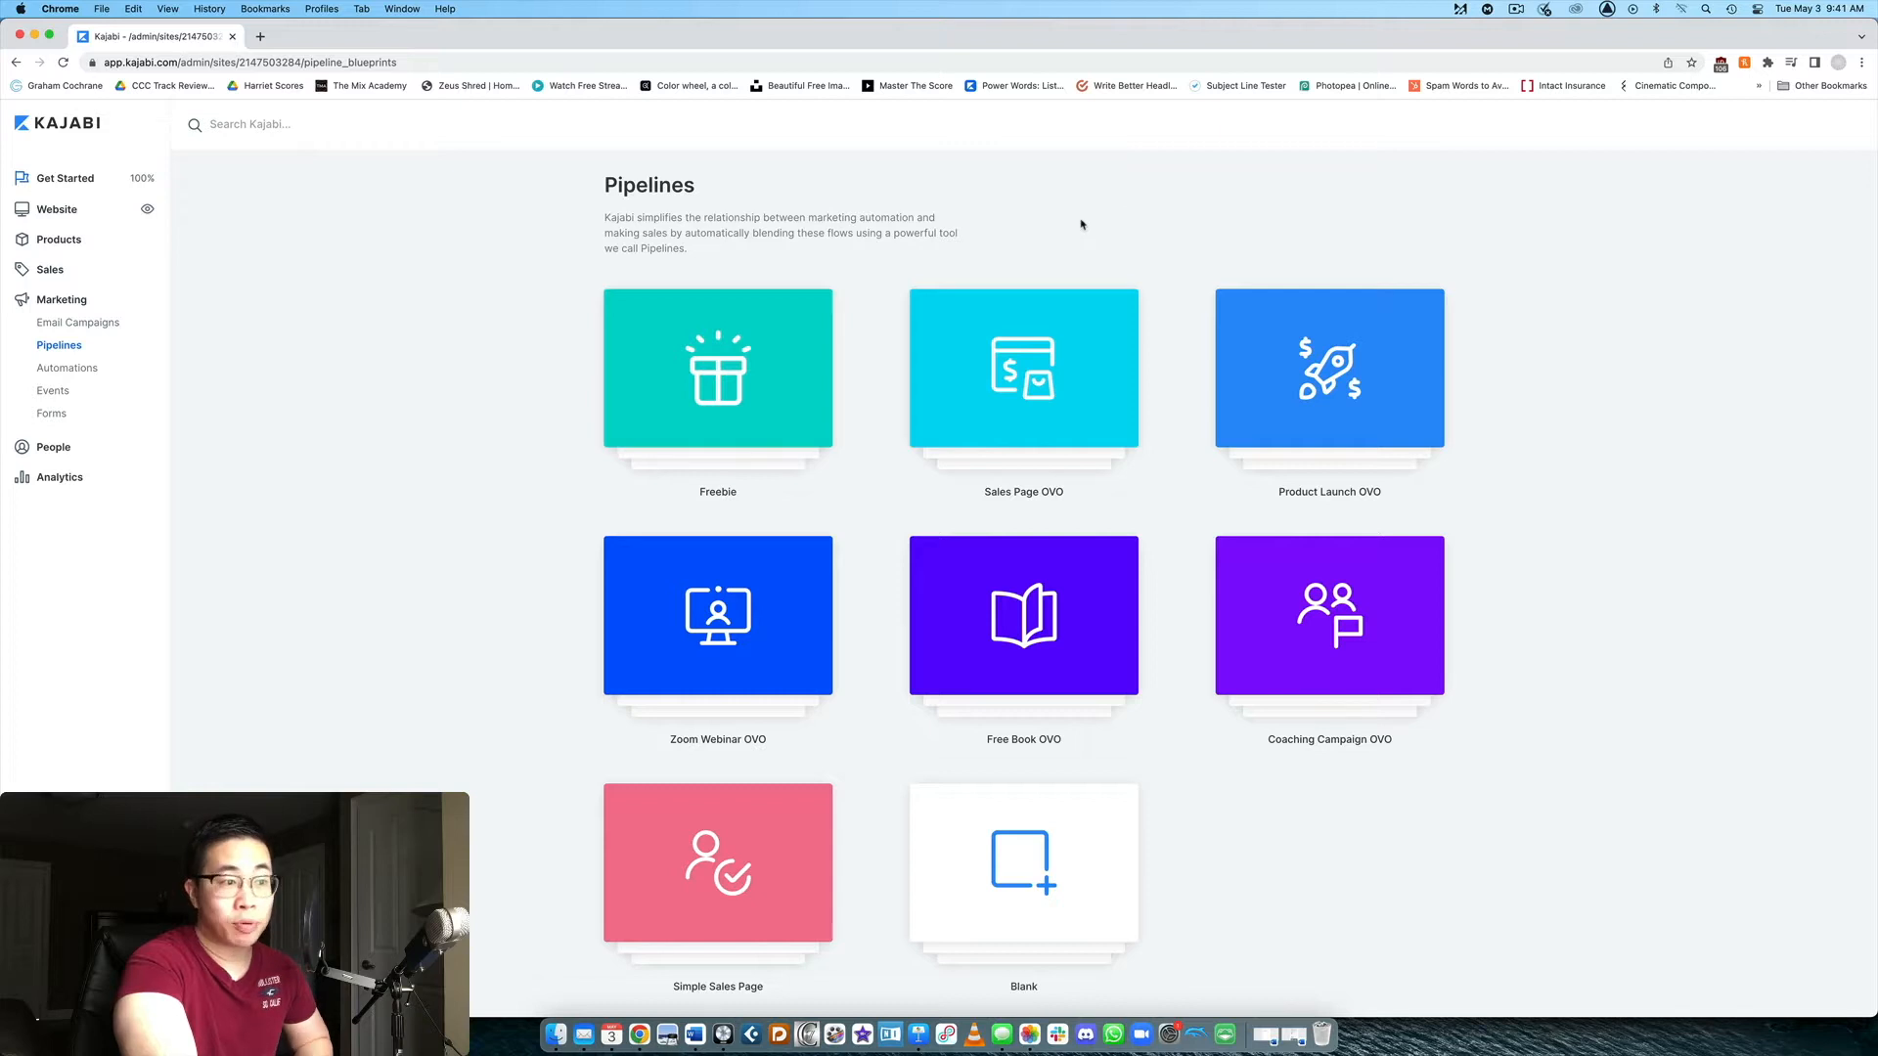
{"action": "scroll", "coordinate": [939, 416], "scroll_direction": "down", "scroll_amount": 8}
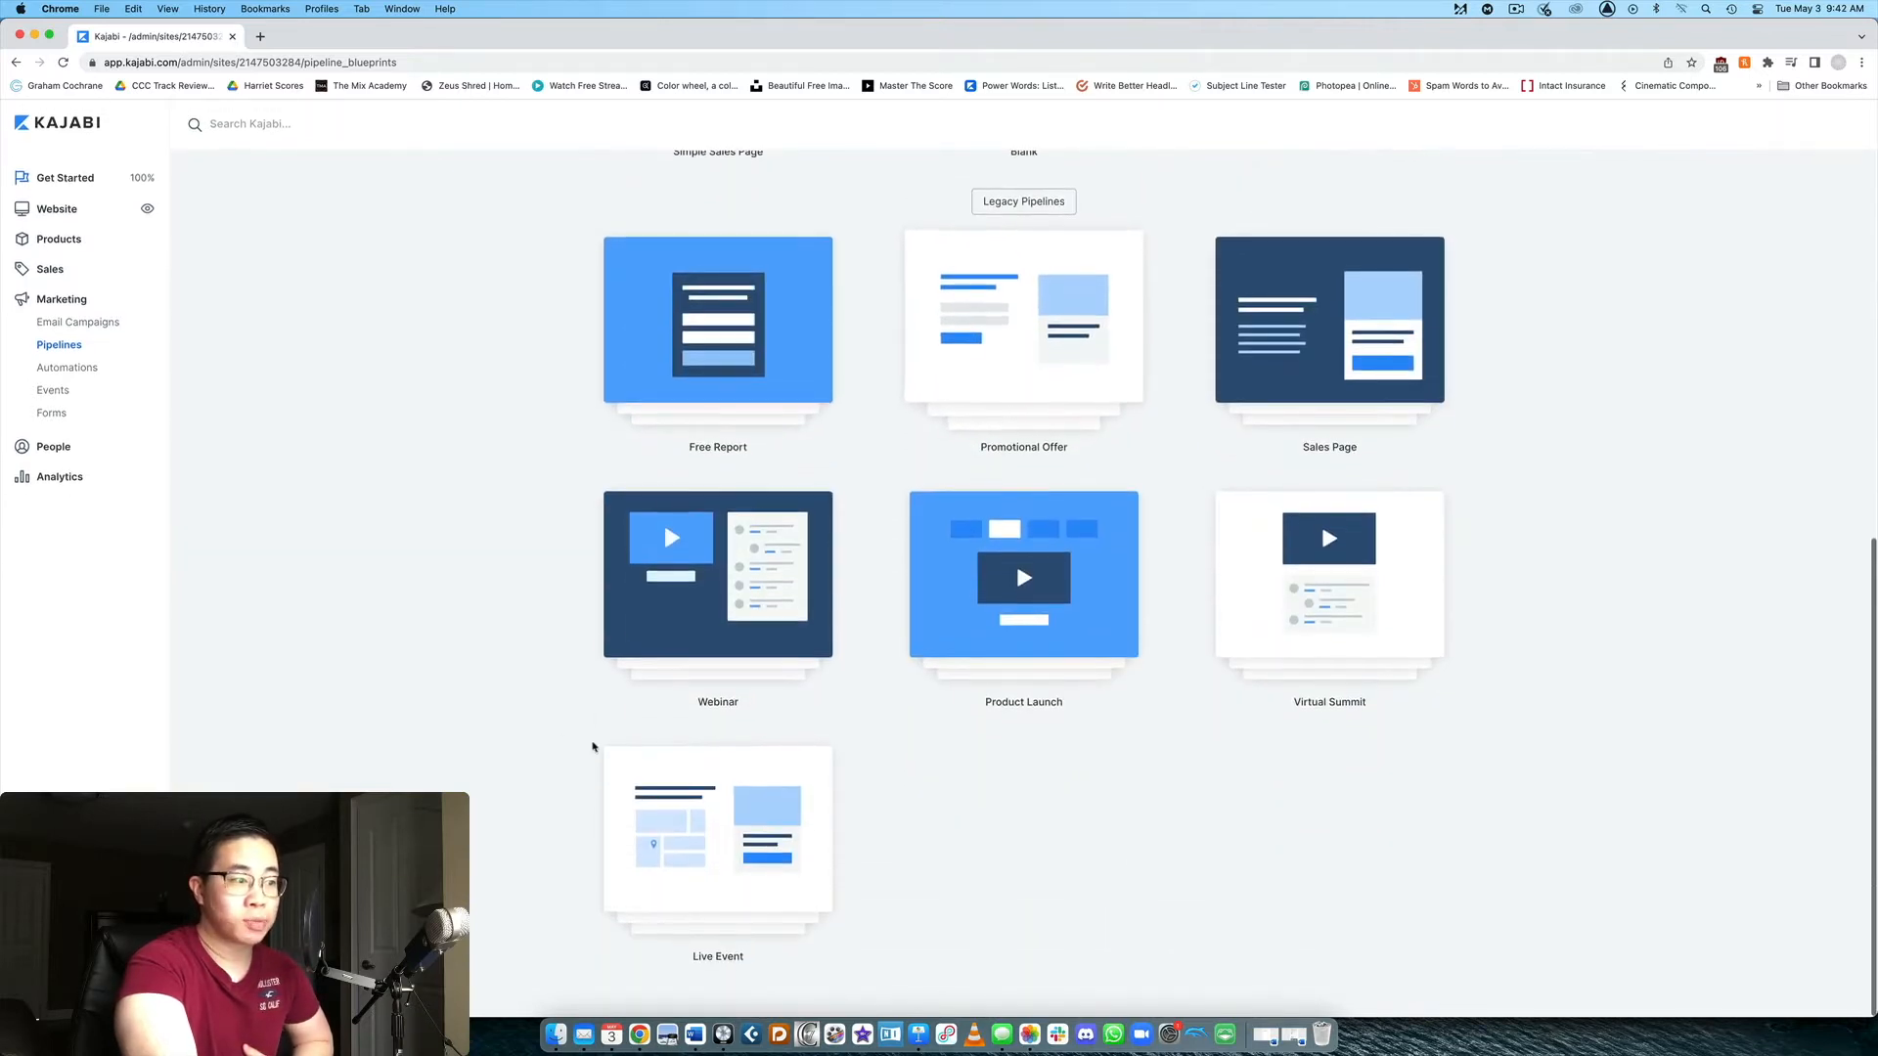
{"action": "scroll", "coordinate": [732, 597], "scroll_direction": "up", "scroll_amount": 8}
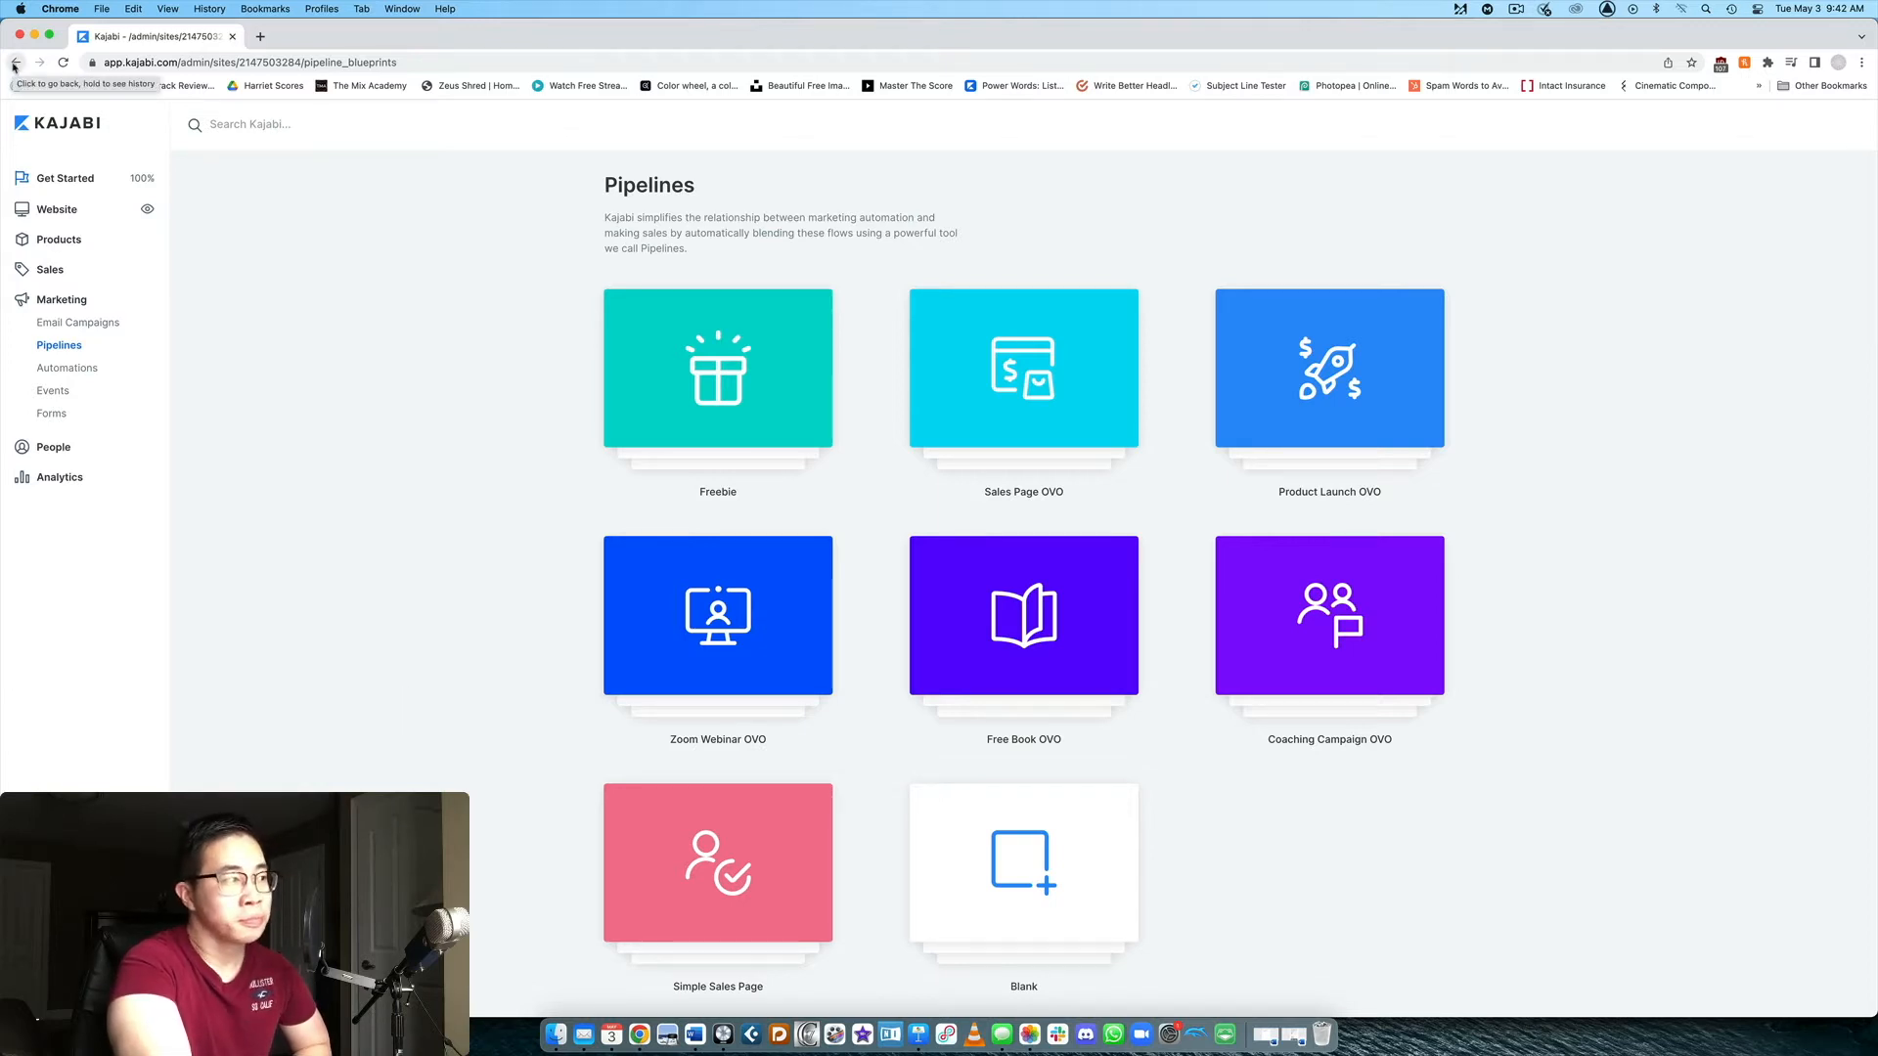
{"action": "left_click", "coordinate": [13, 65]}
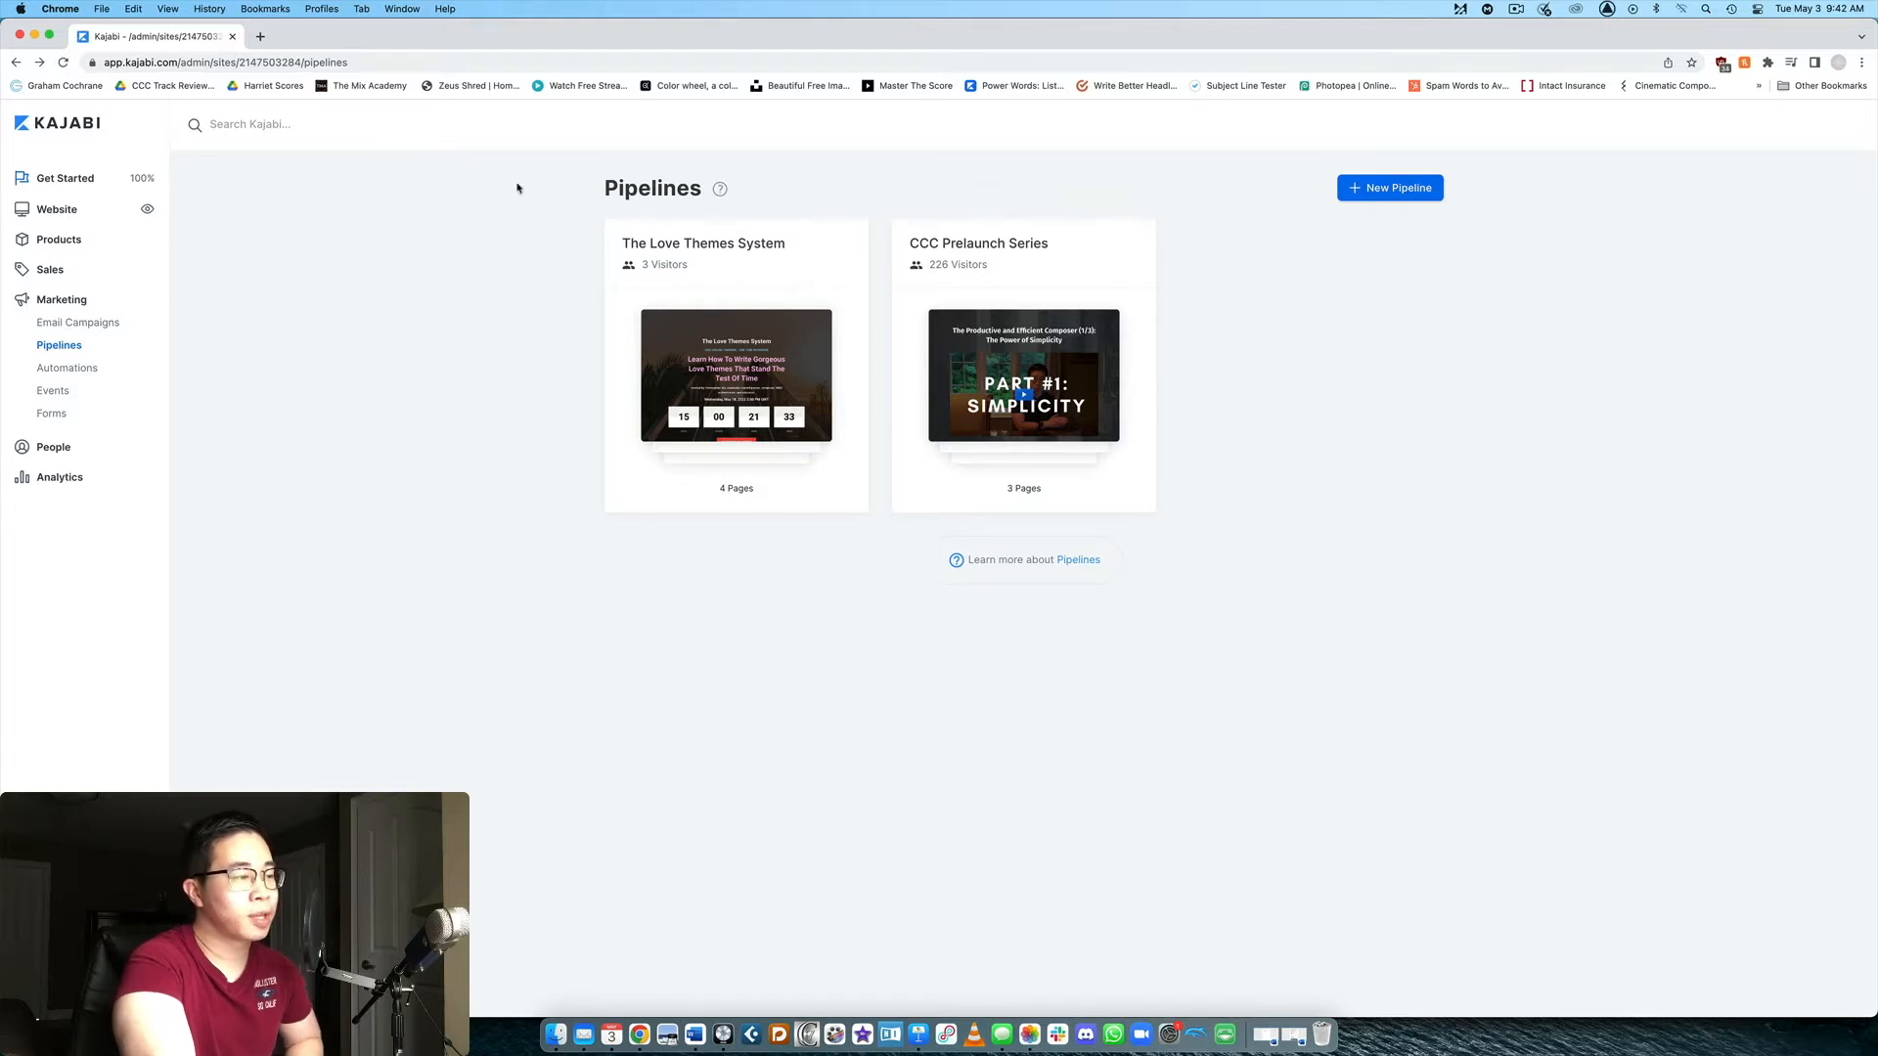
Step: Open the CCC Prelaunch Series pipeline and inspect its Simplicity page, including the main video block's settings
{"action": "left_click", "coordinate": [1058, 365]}
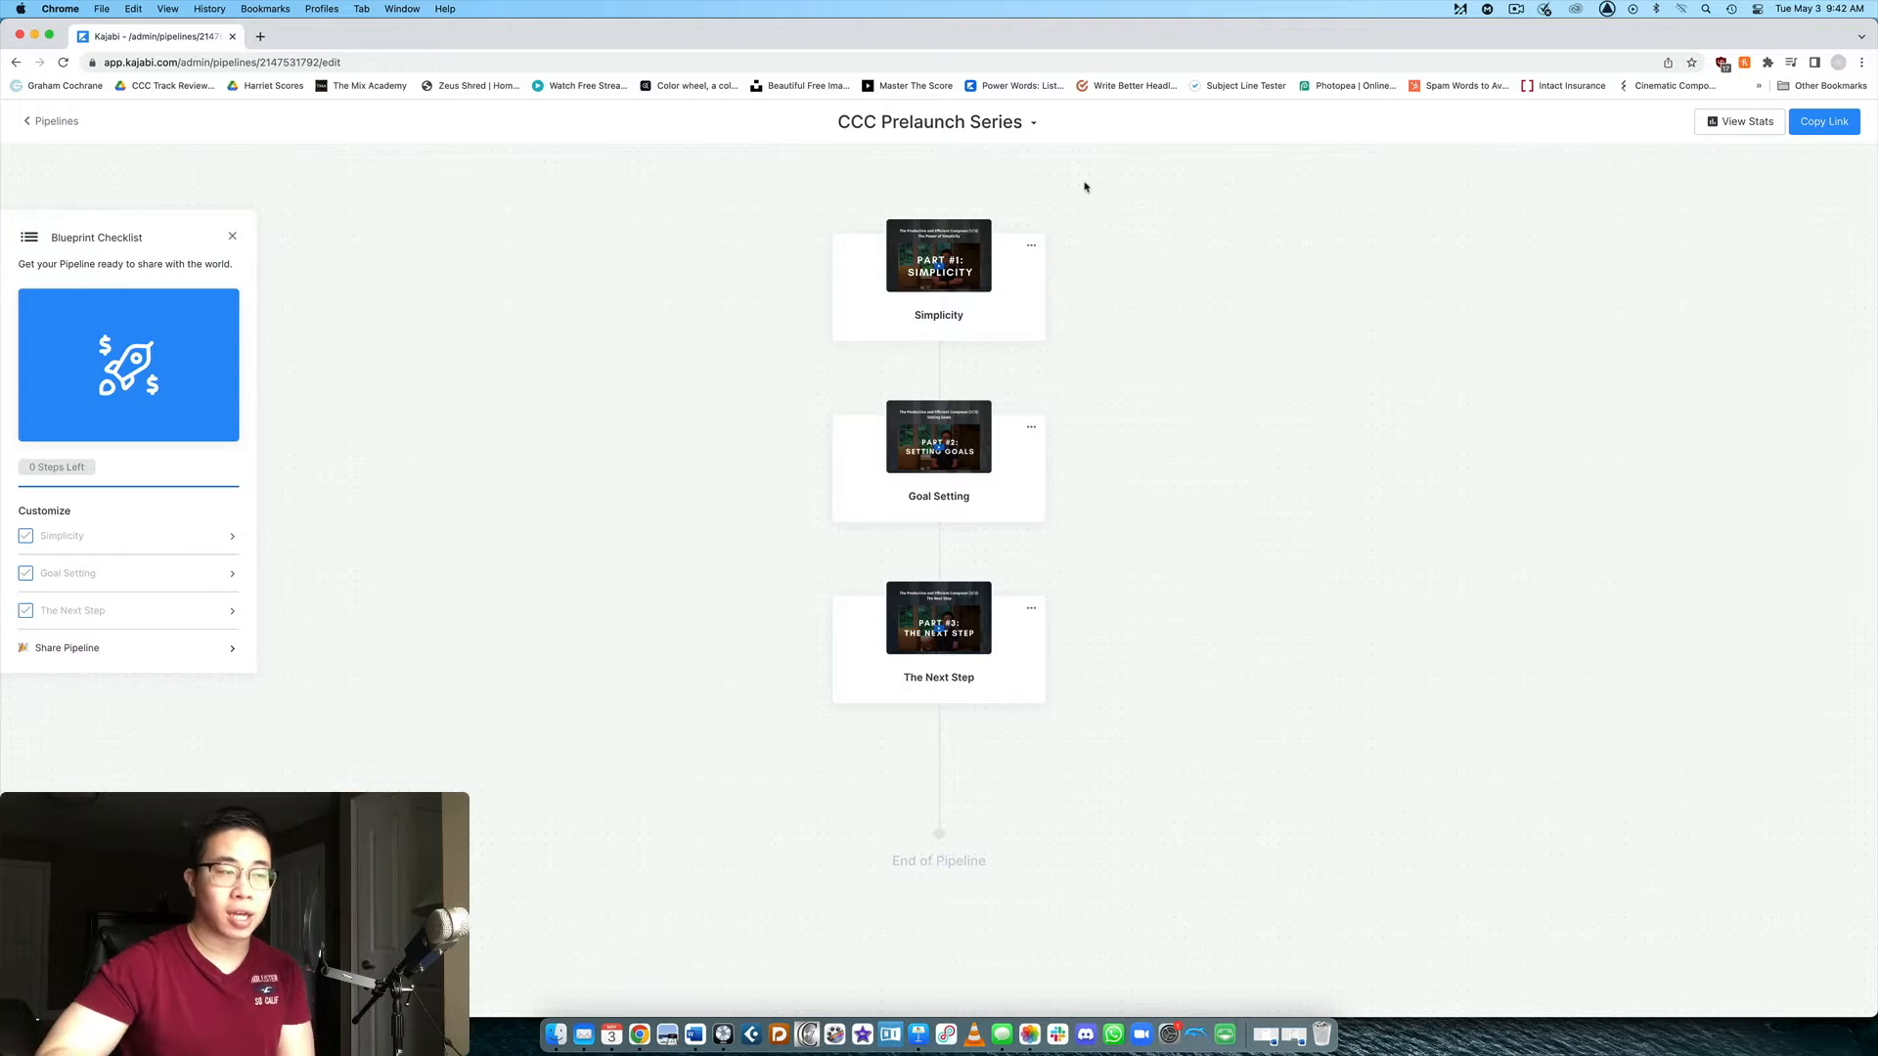
{"action": "mouse_move", "coordinate": [967, 309]}
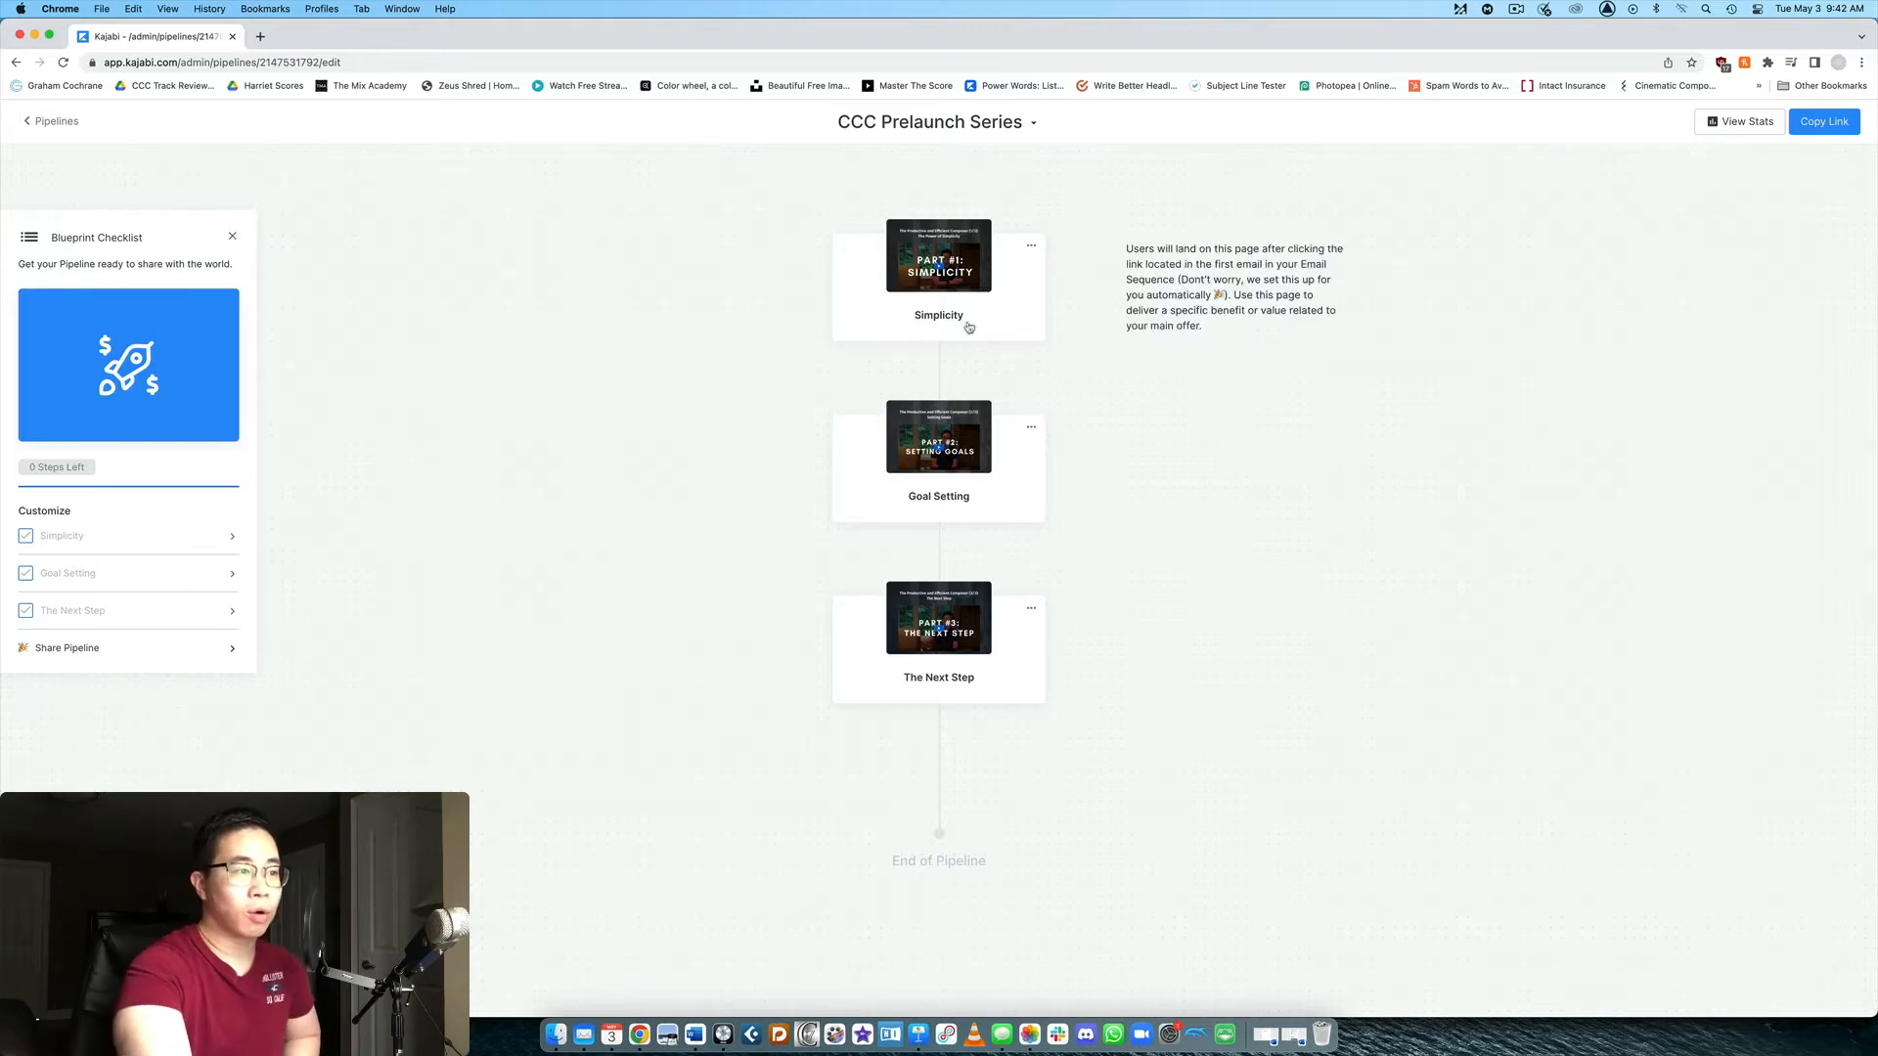
{"action": "left_click", "coordinate": [968, 330]}
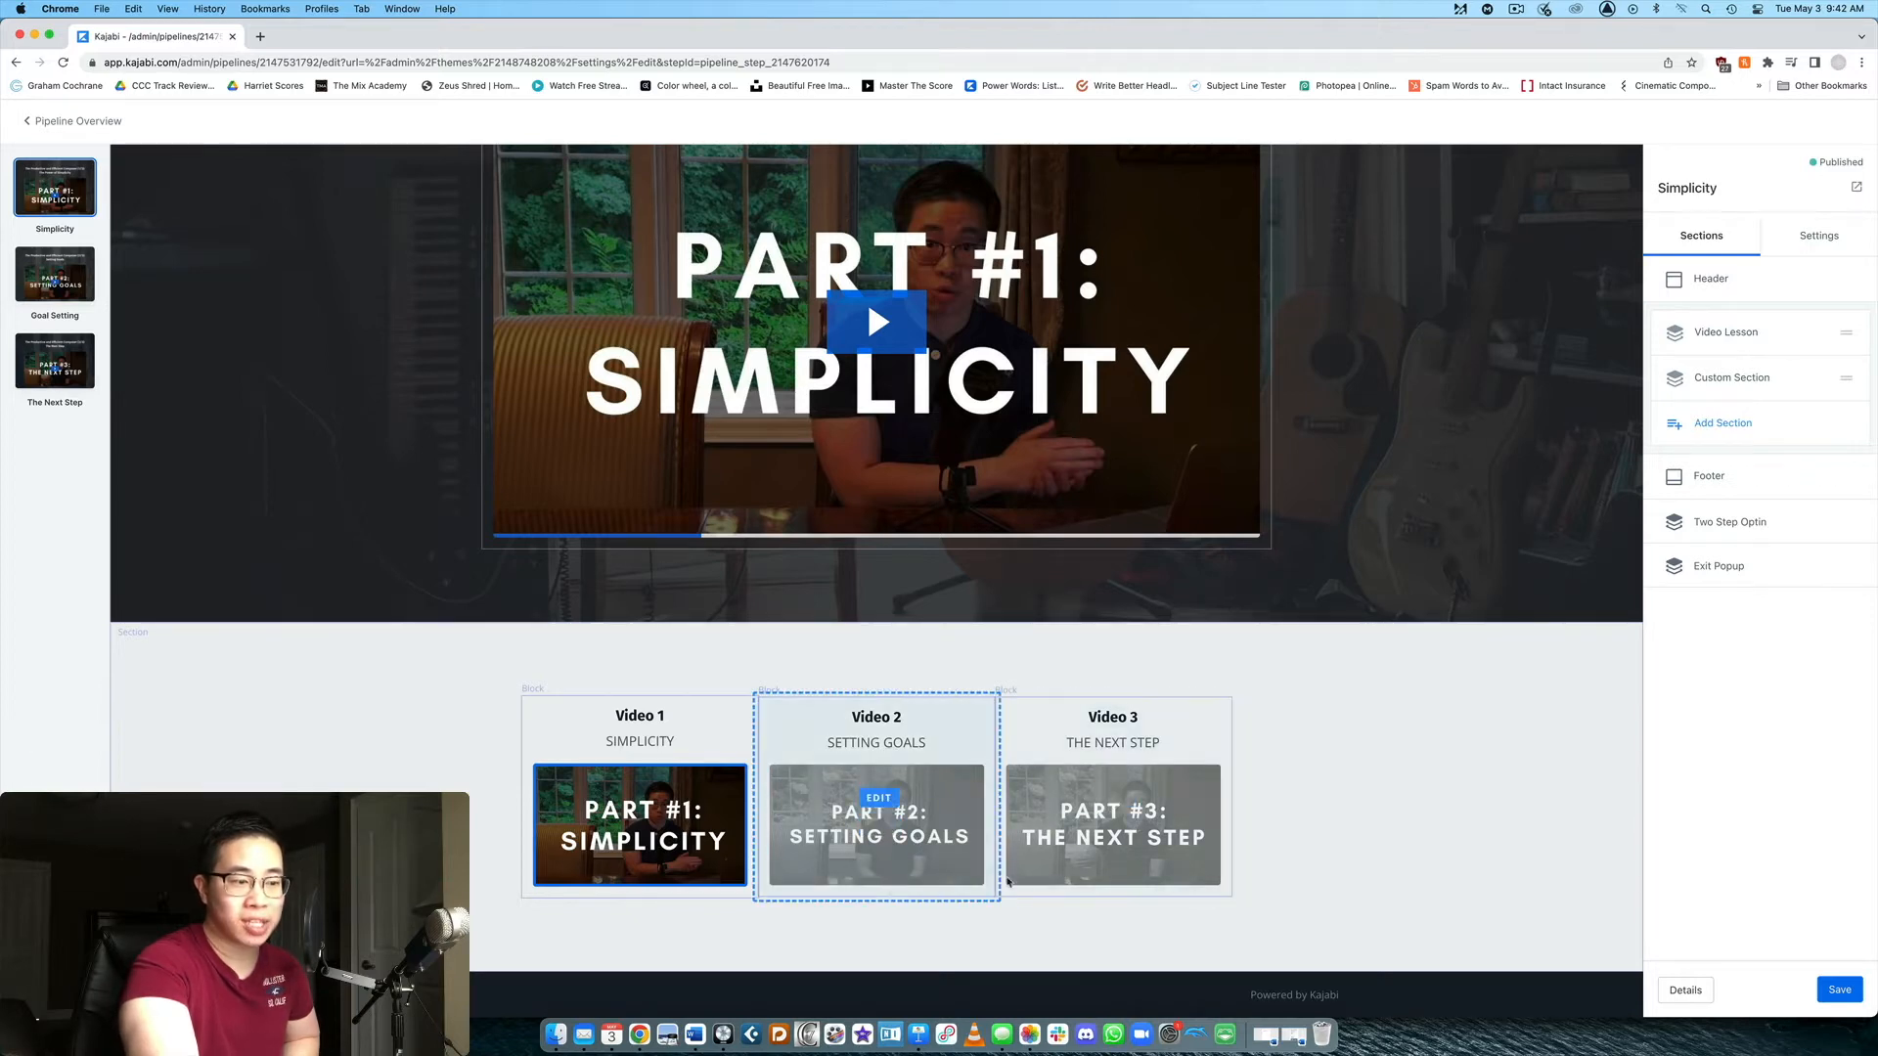
{"action": "scroll", "coordinate": [1026, 533], "scroll_direction": "up", "scroll_amount": 3}
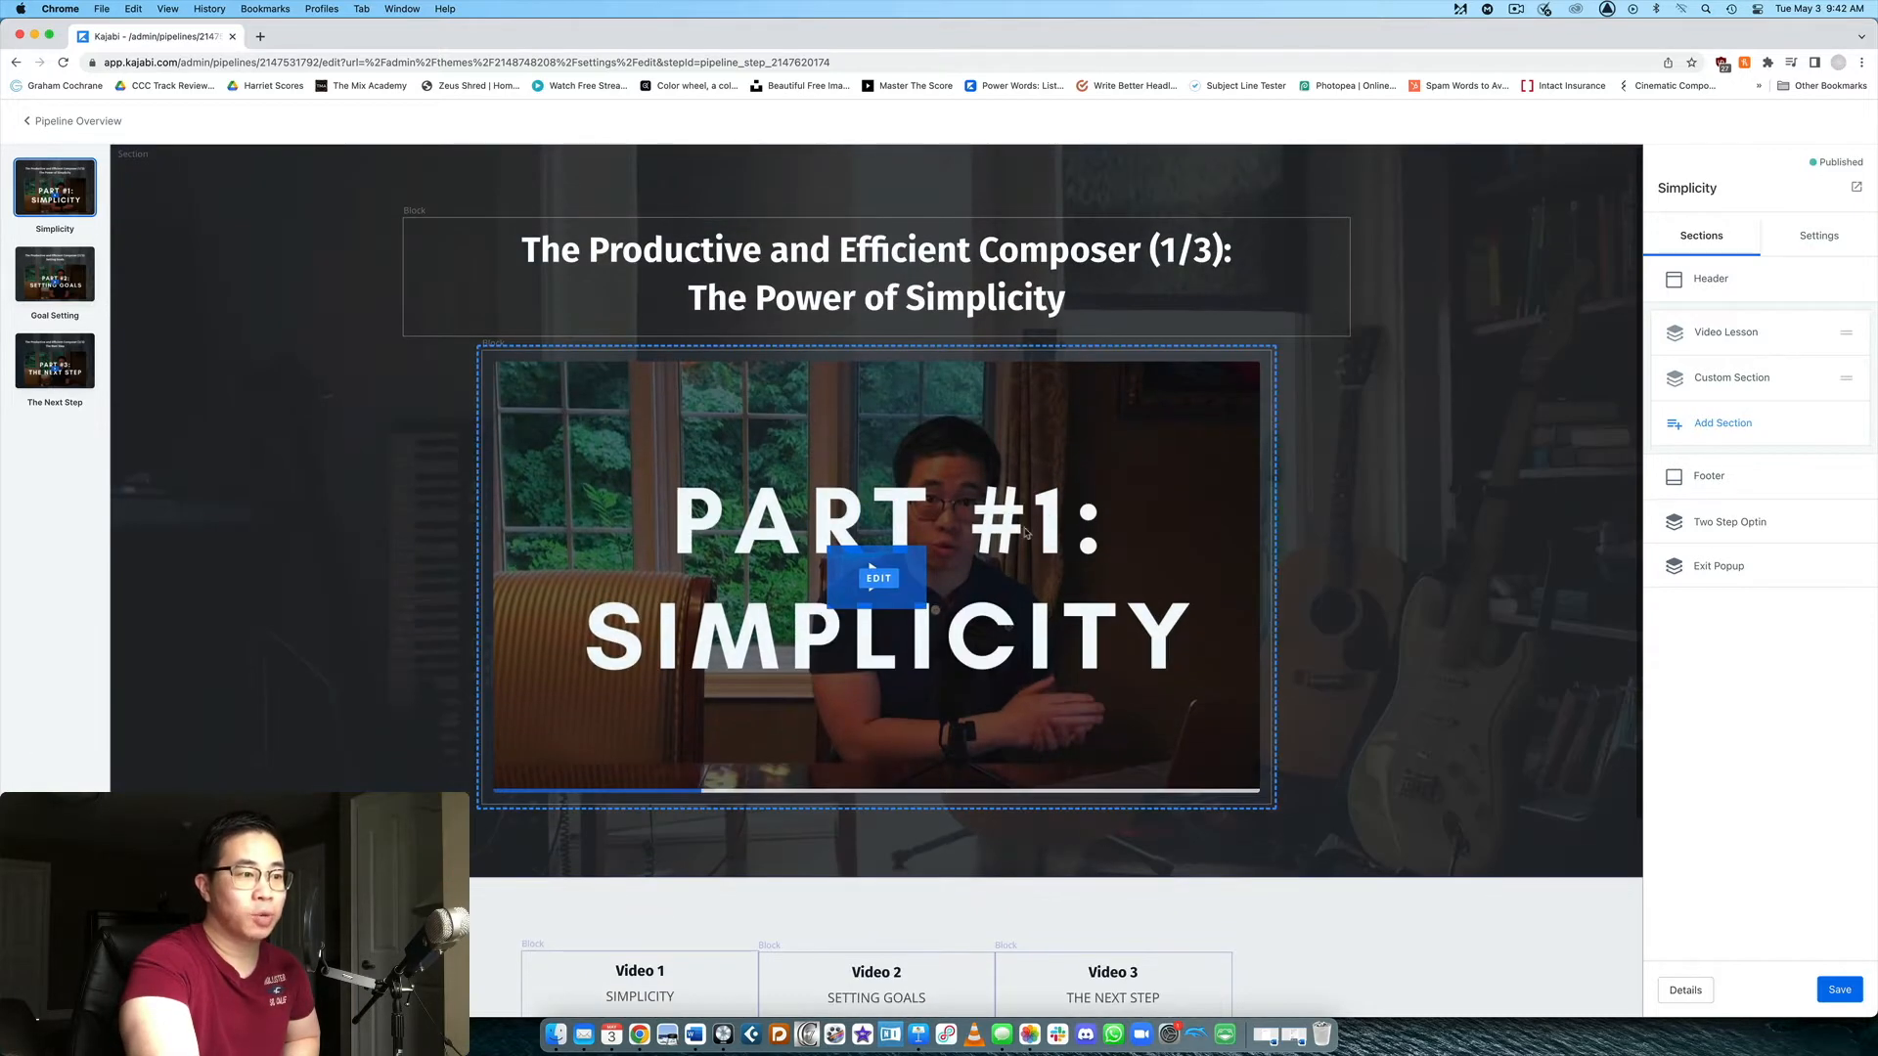
{"action": "left_click", "coordinate": [1187, 482]}
{"action": "scroll", "coordinate": [935, 351], "scroll_direction": "down", "scroll_amount": 3}
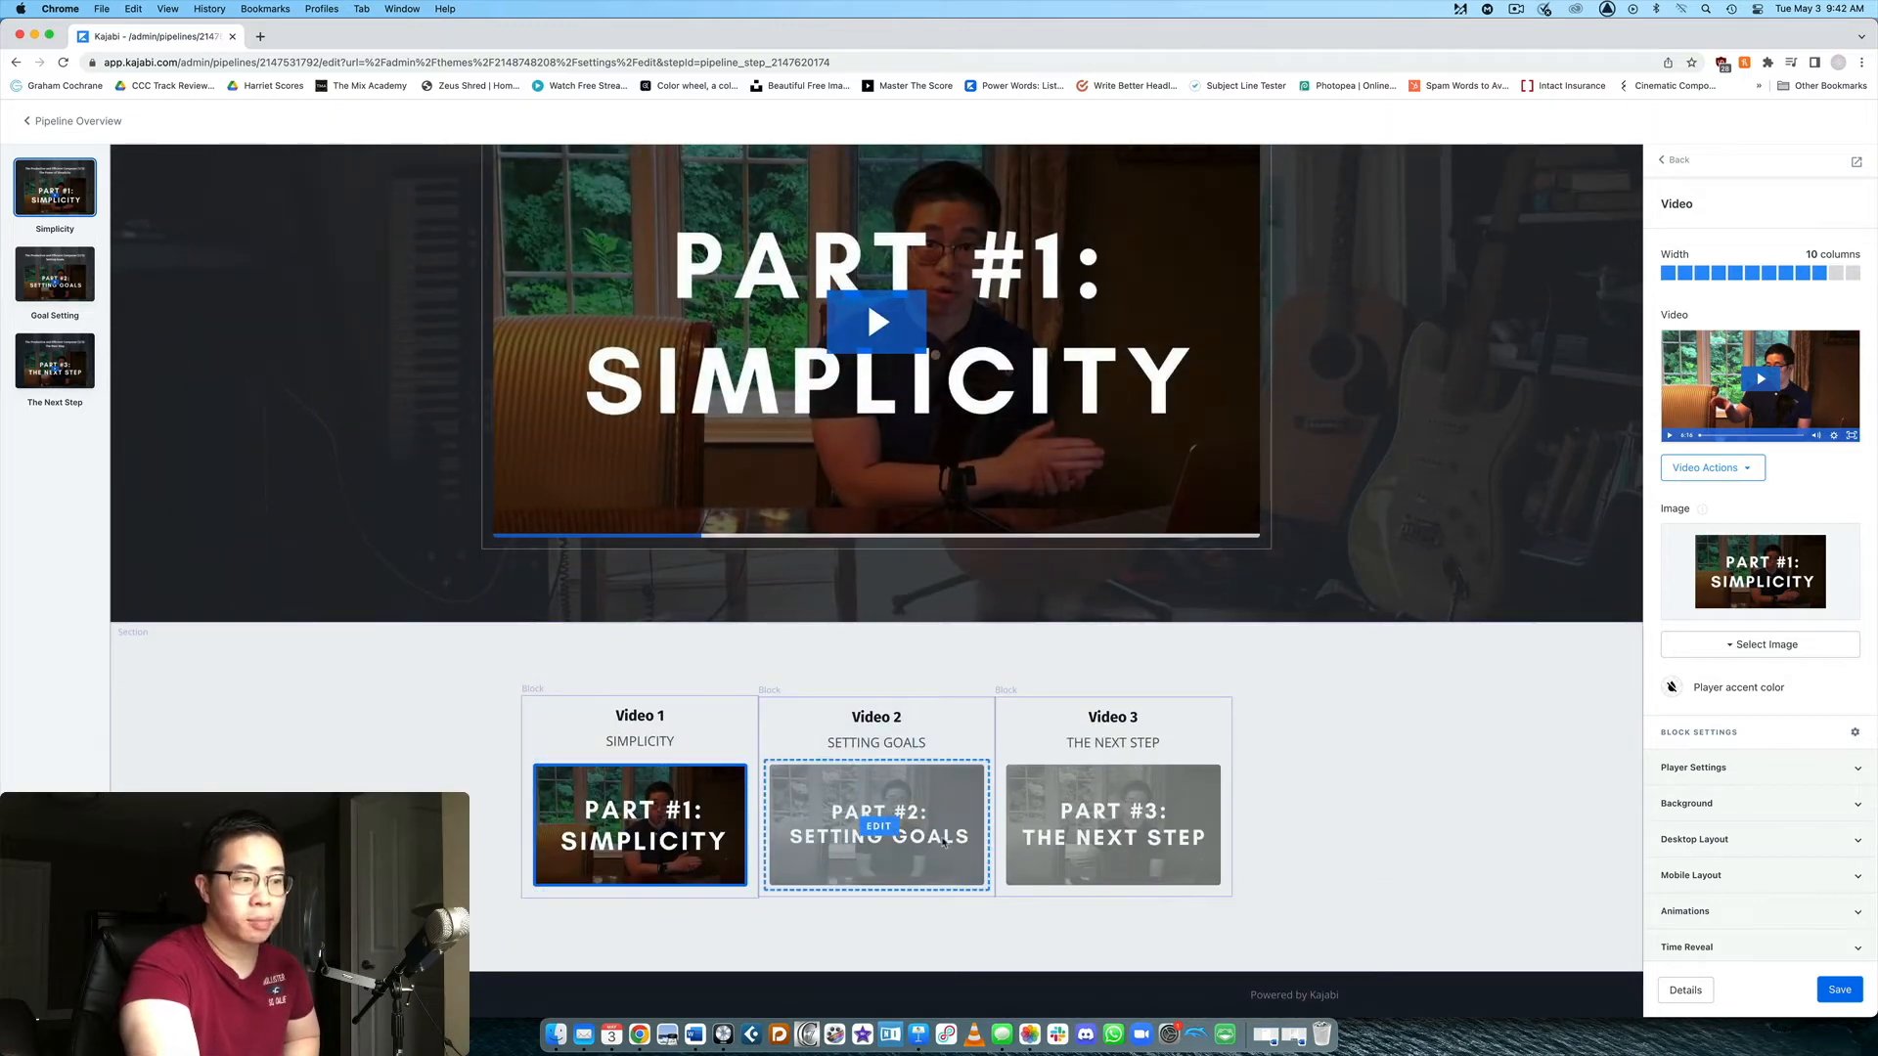
Step: Switch to the Goal Setting page of the prelaunch pipeline and review its video and content below
{"action": "left_click", "coordinate": [74, 289]}
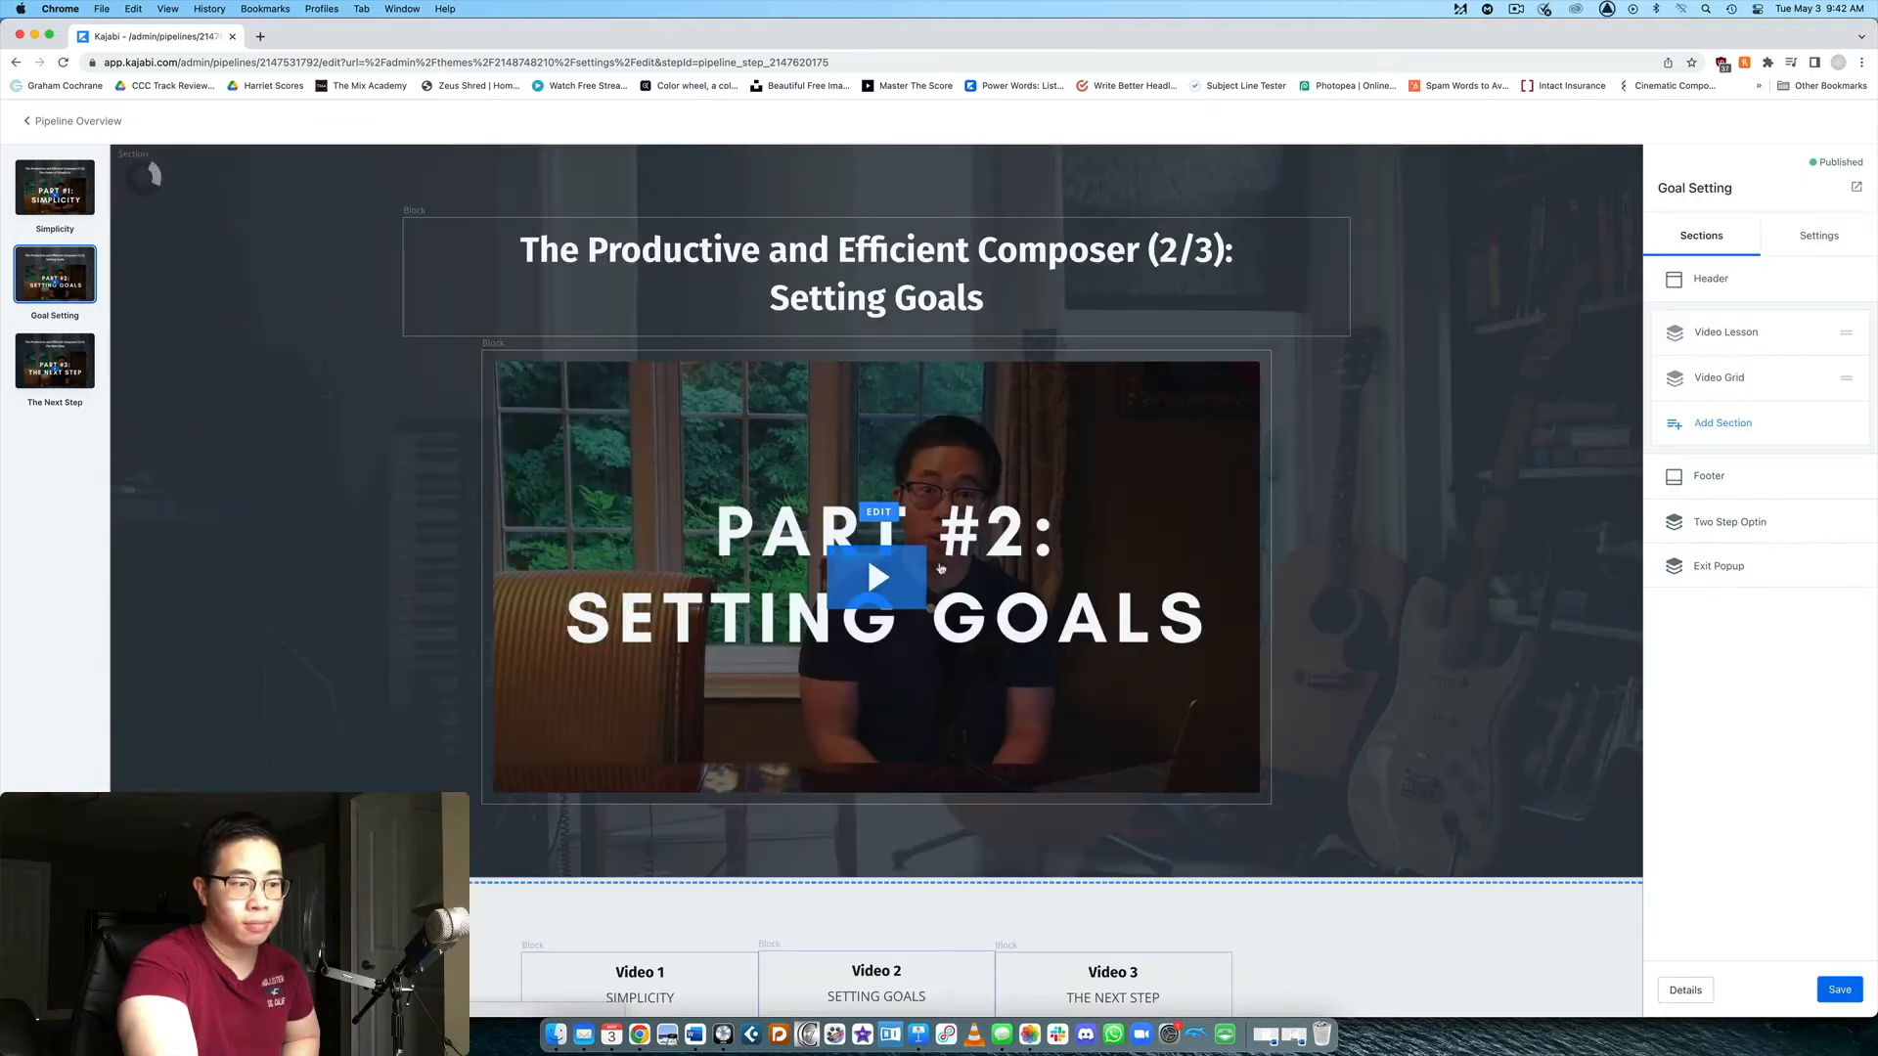
{"action": "scroll", "coordinate": [942, 549], "scroll_direction": "down", "scroll_amount": 3}
{"action": "scroll", "coordinate": [1057, 729], "scroll_direction": "up", "scroll_amount": 3}
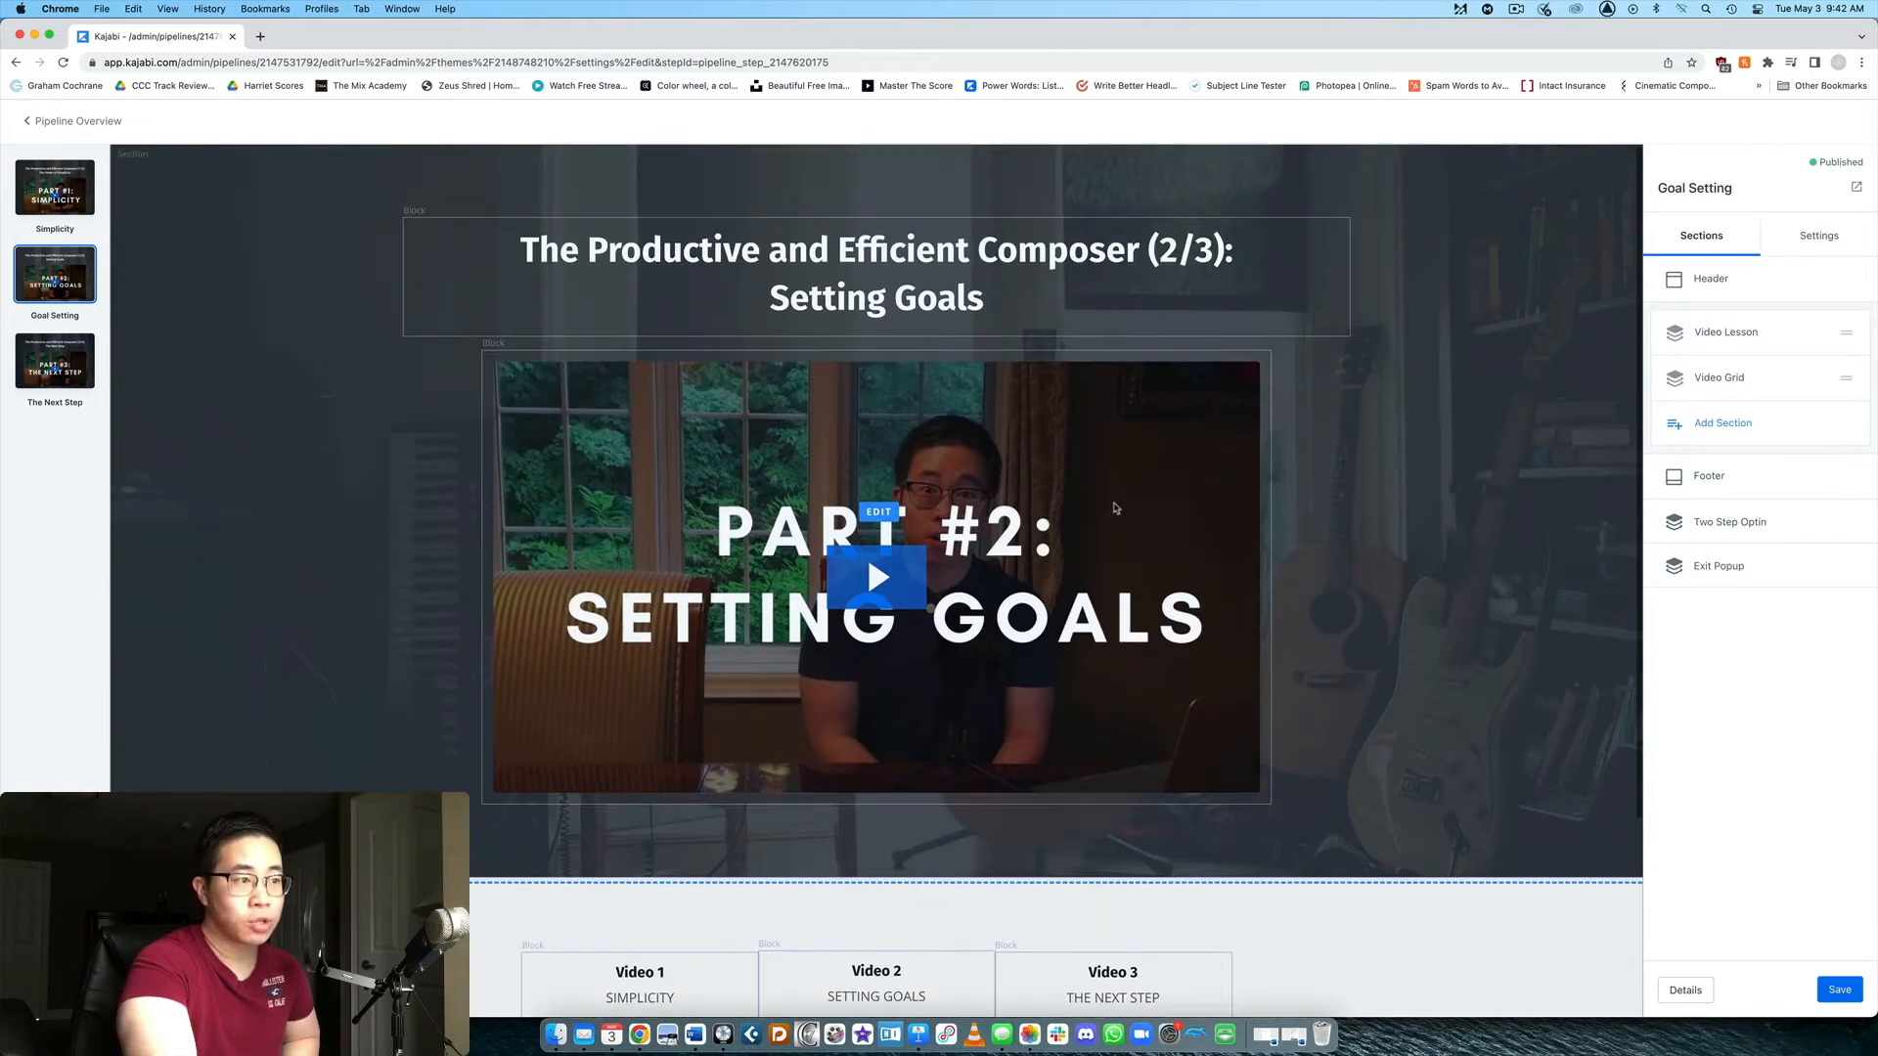
{"action": "scroll", "coordinate": [1057, 729], "scroll_direction": "down", "scroll_amount": 2}
Step: Switch to The Next Step page and review its video, call-to-action button and video grid
{"action": "left_click", "coordinate": [69, 372]}
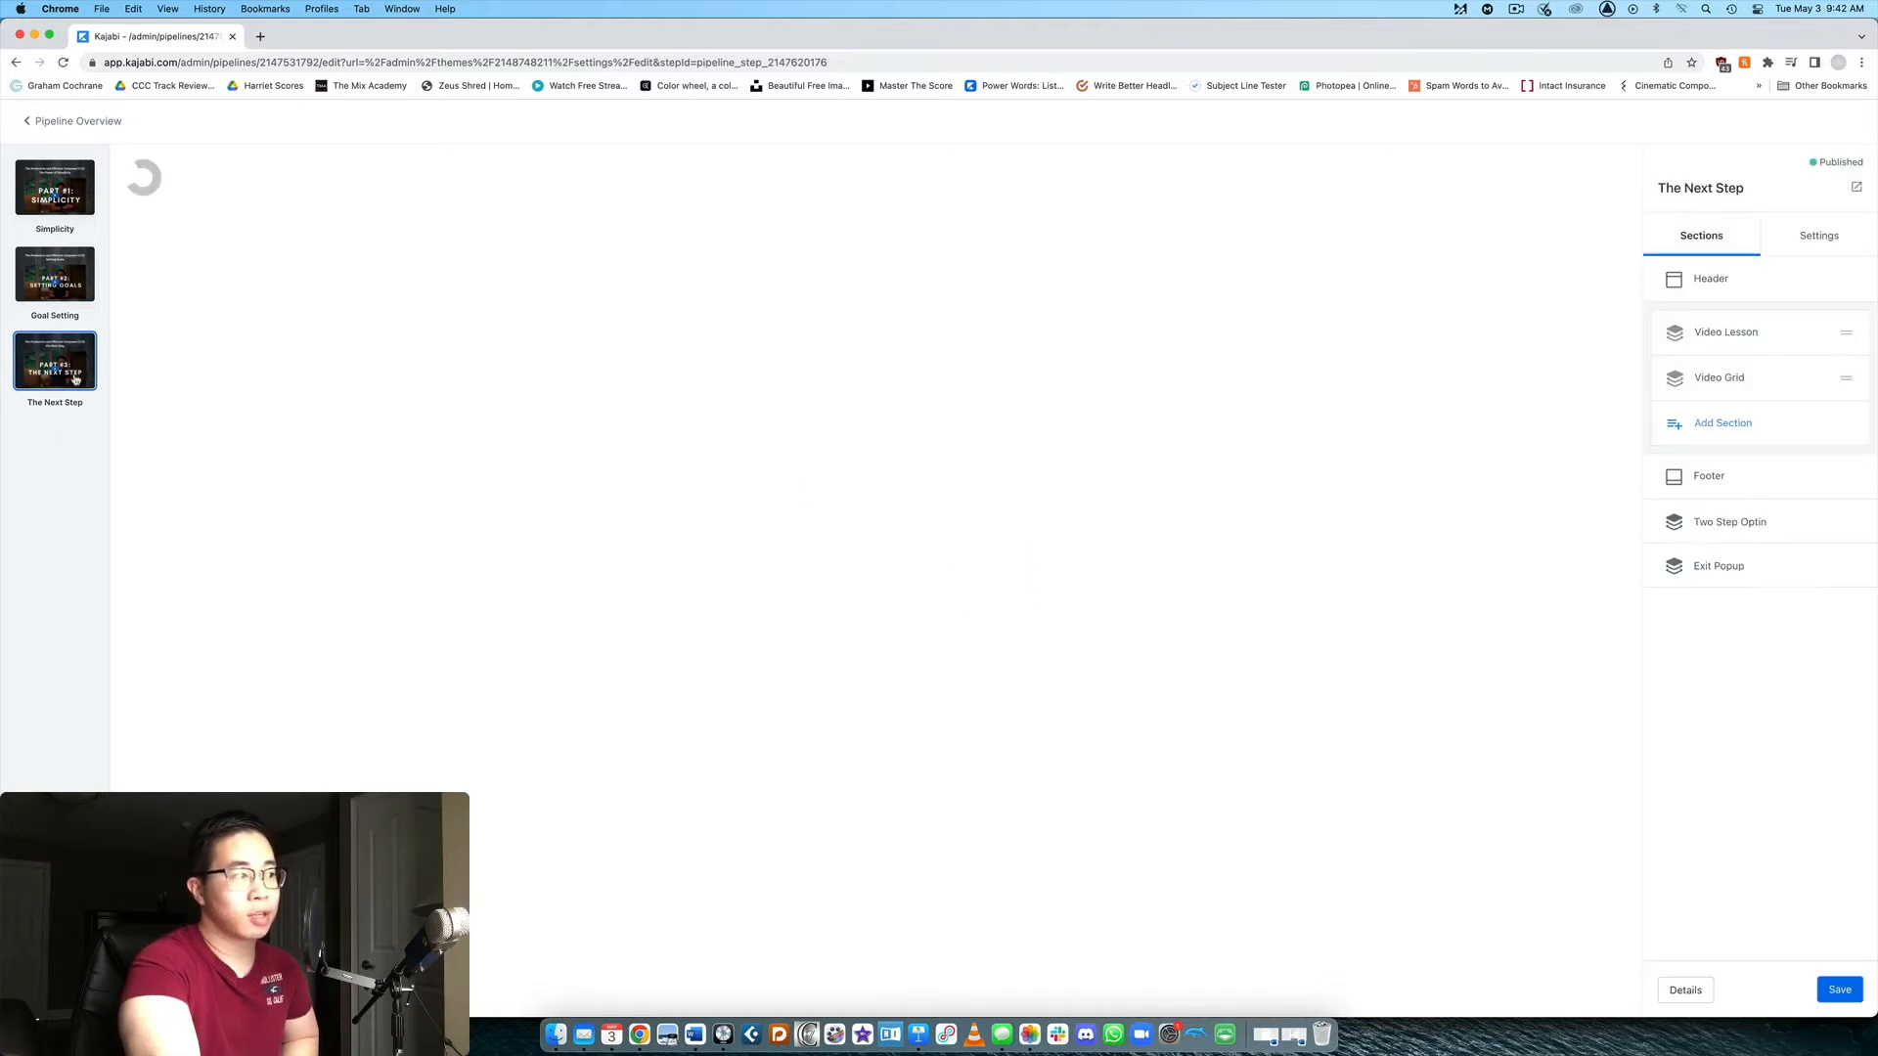
{"action": "scroll", "coordinate": [1328, 505], "scroll_direction": "down", "scroll_amount": 3}
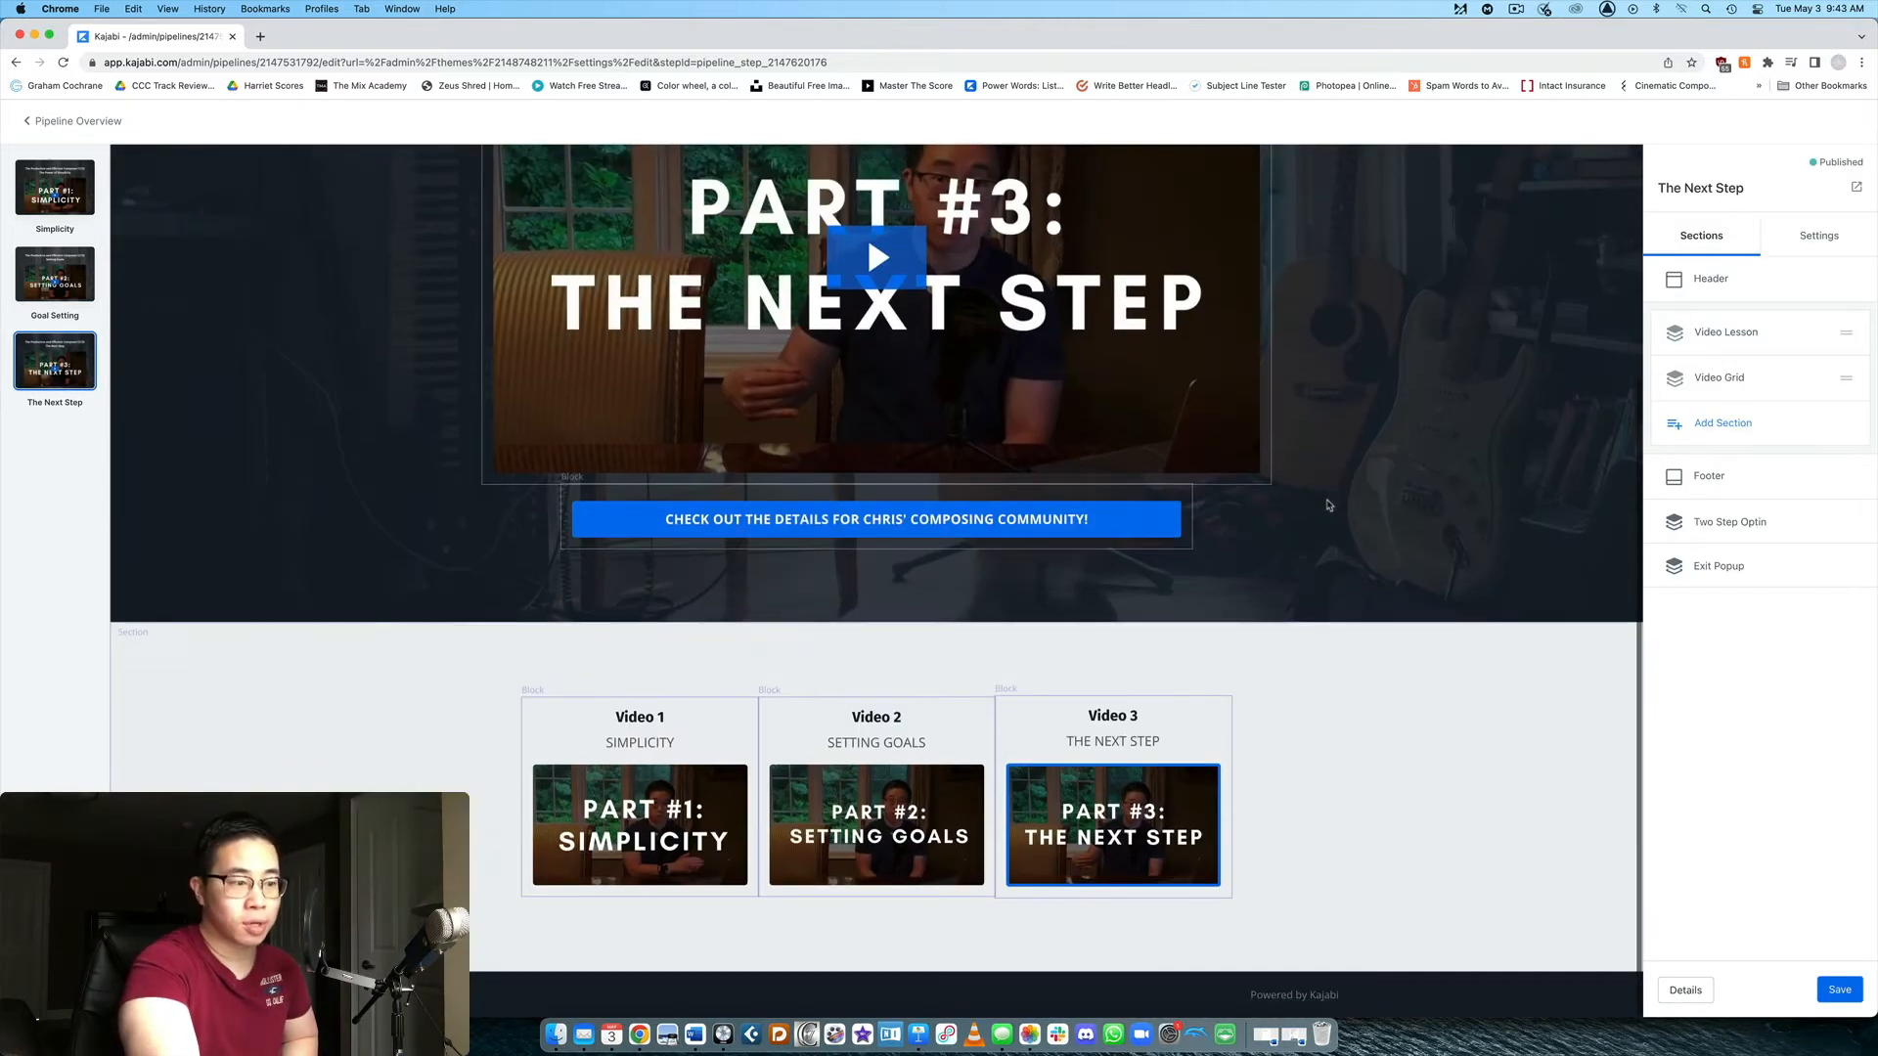
{"action": "scroll", "coordinate": [1334, 826], "scroll_direction": "up", "scroll_amount": 3}
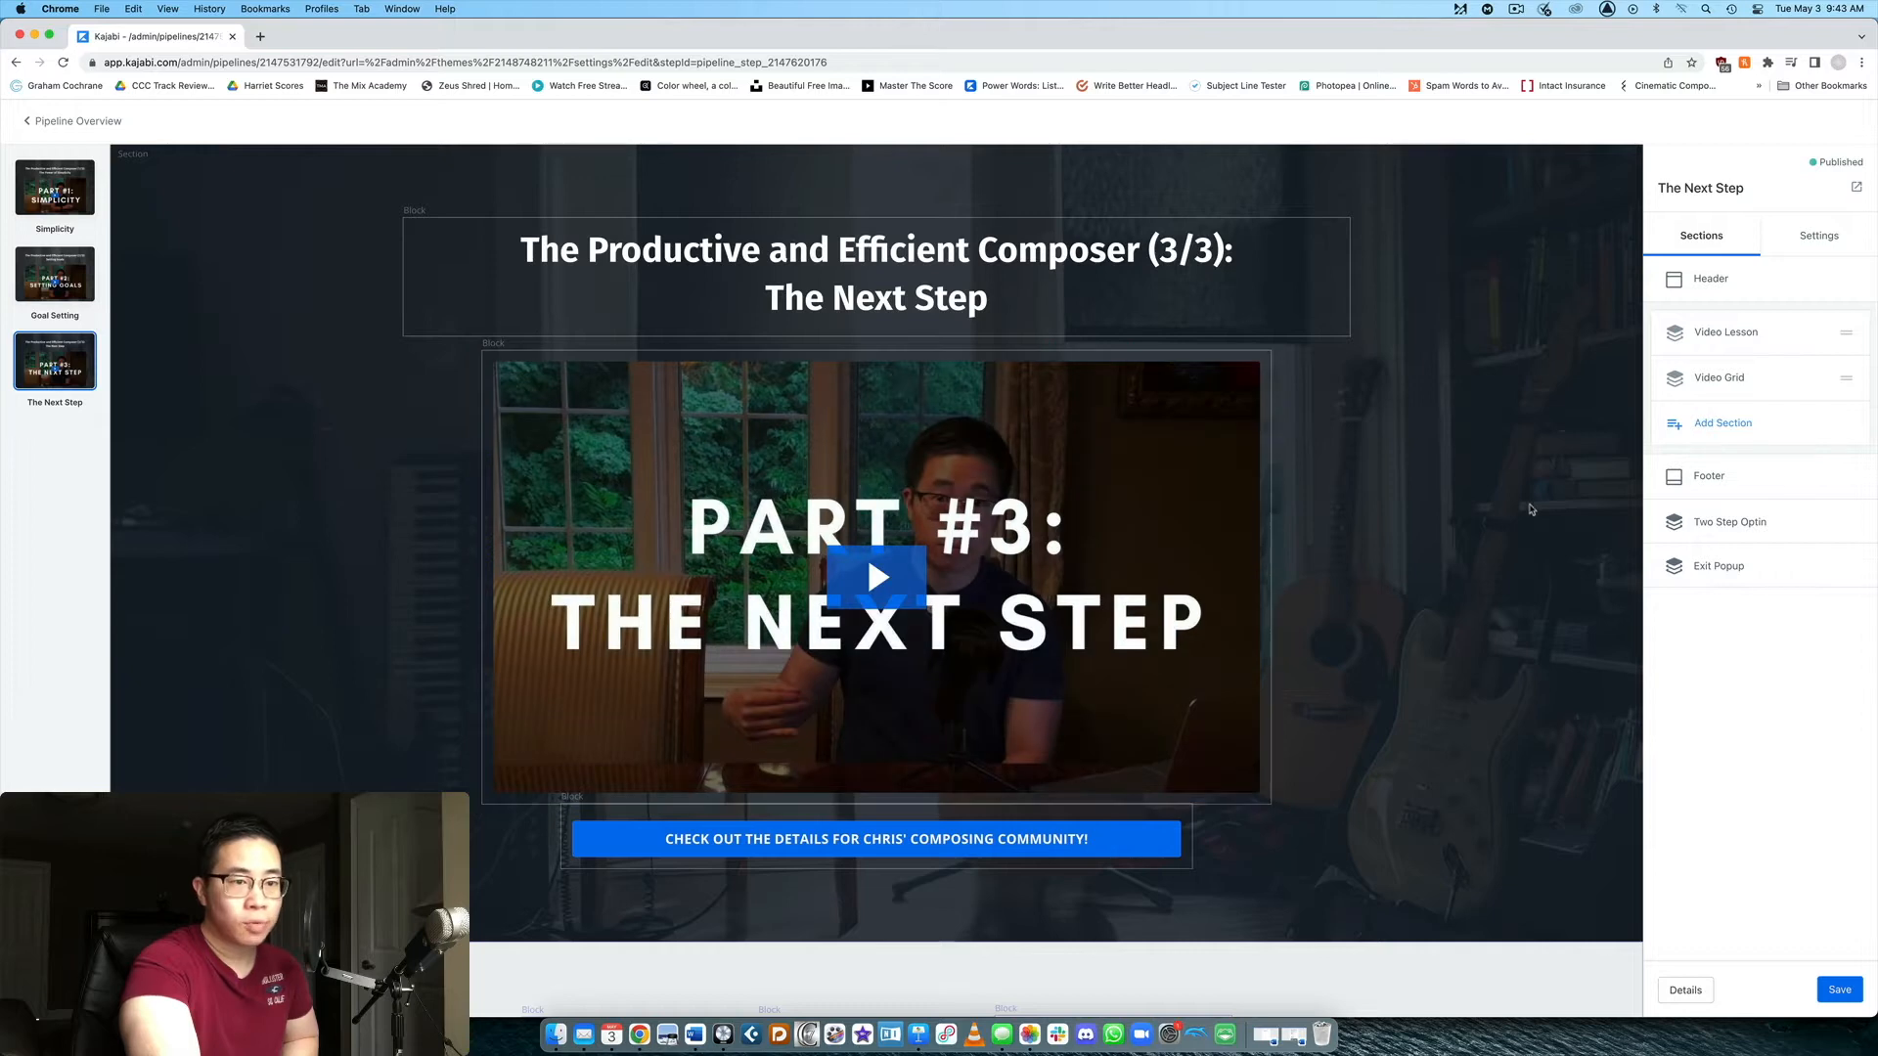
{"action": "scroll", "coordinate": [1096, 487], "scroll_direction": "down", "scroll_amount": 3}
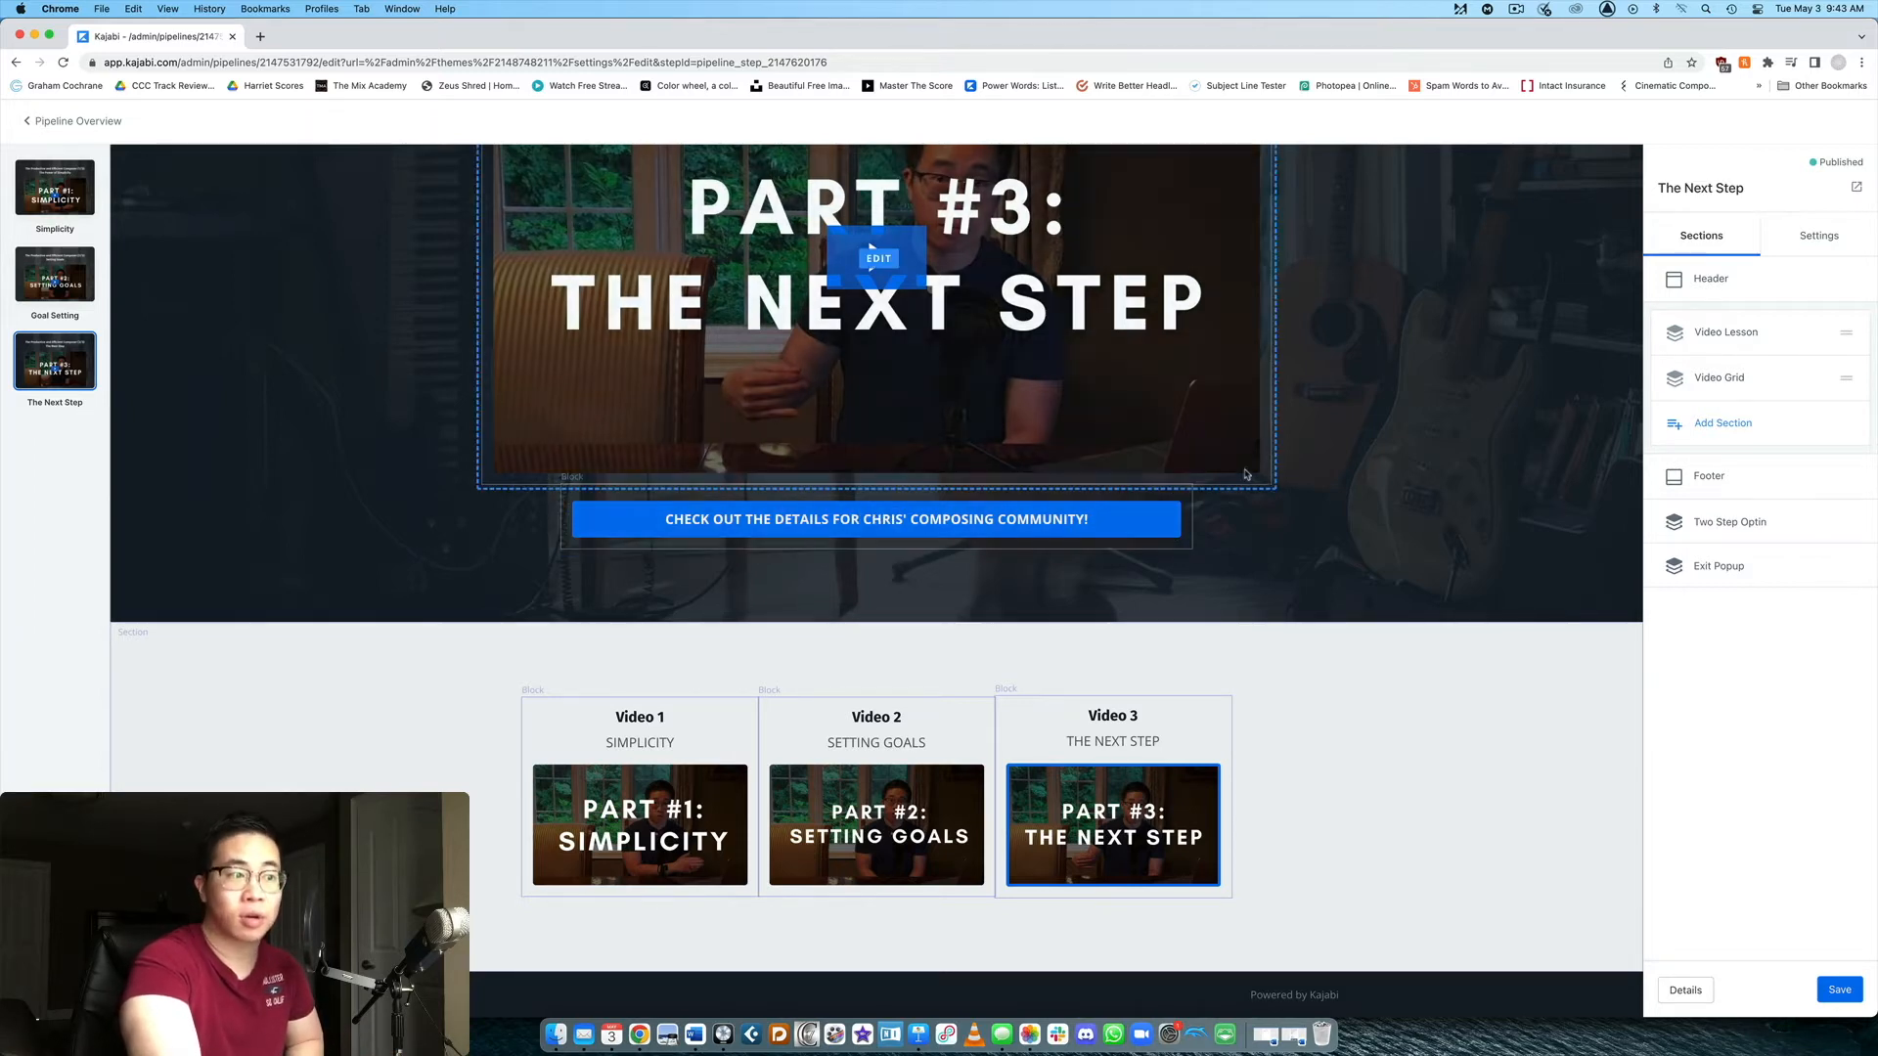
Step: Leave the CCC Prelaunch Series pipeline and open The Love Themes System pipeline
{"action": "left_click", "coordinate": [80, 121]}
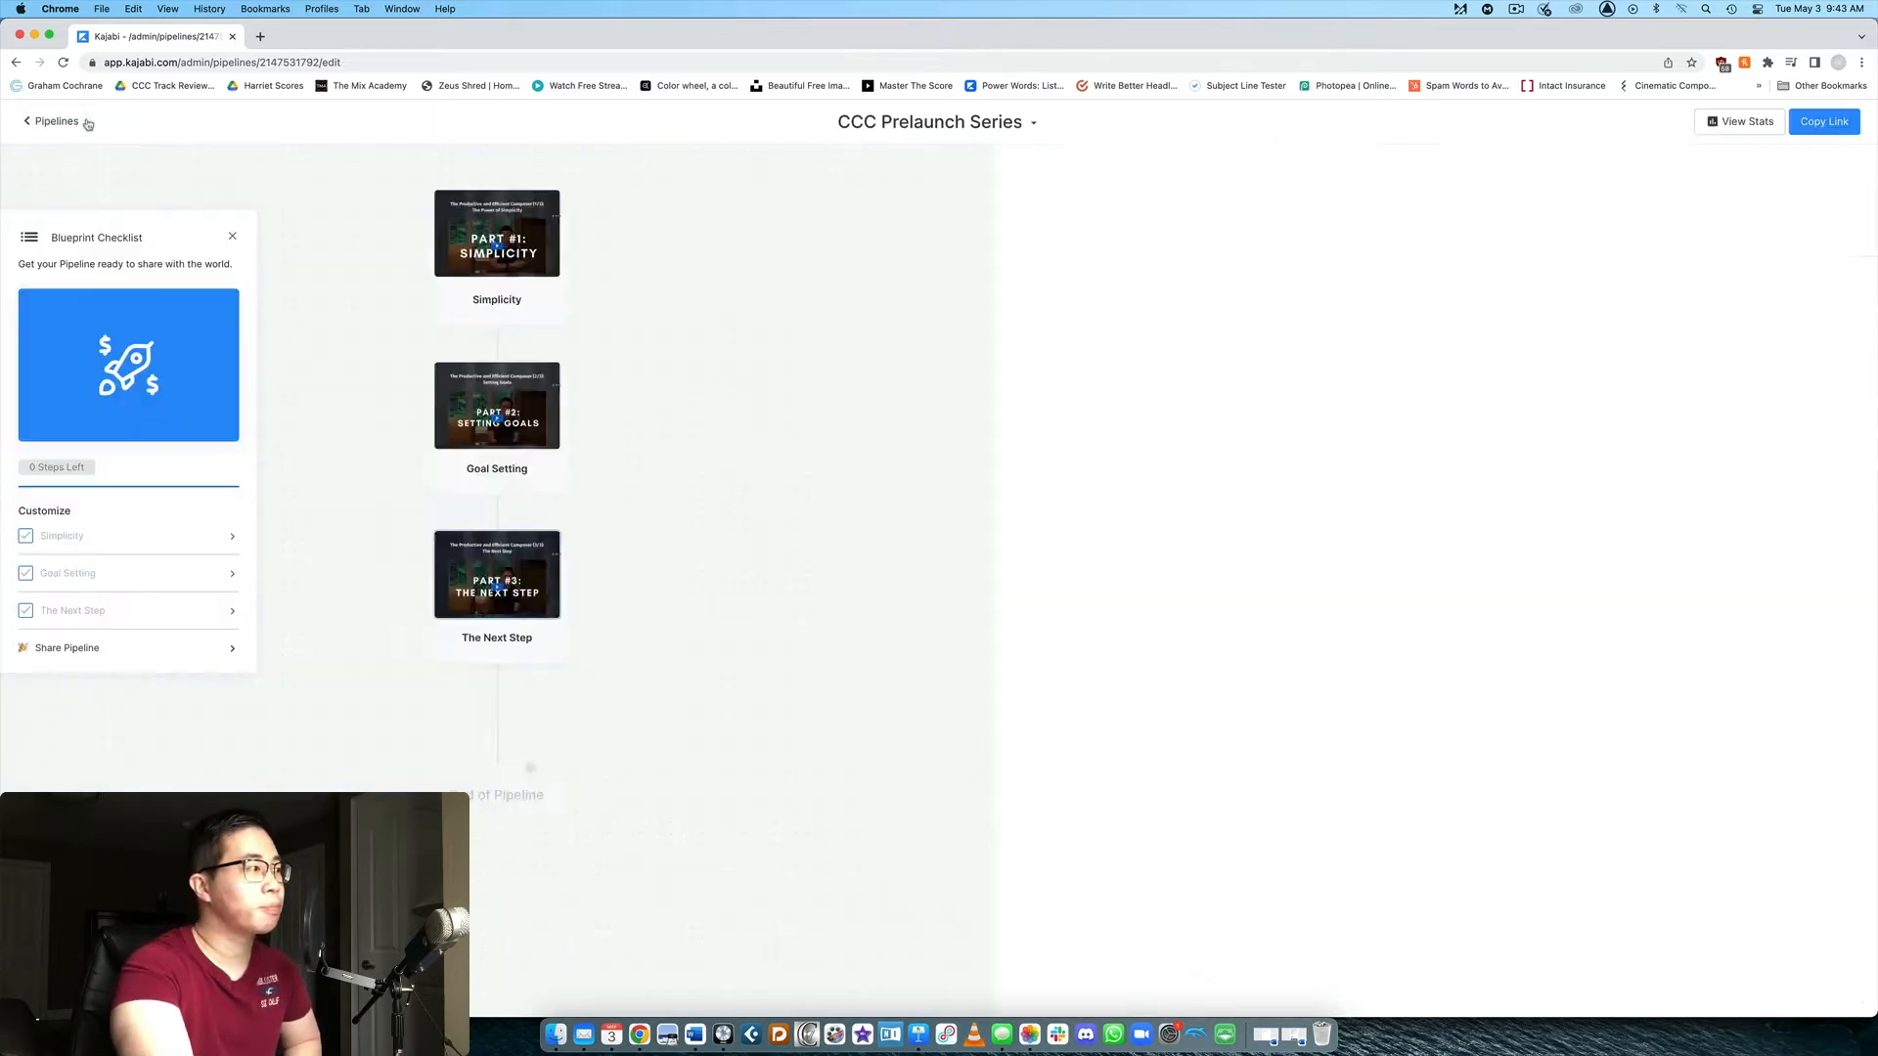
{"action": "left_click", "coordinate": [53, 122]}
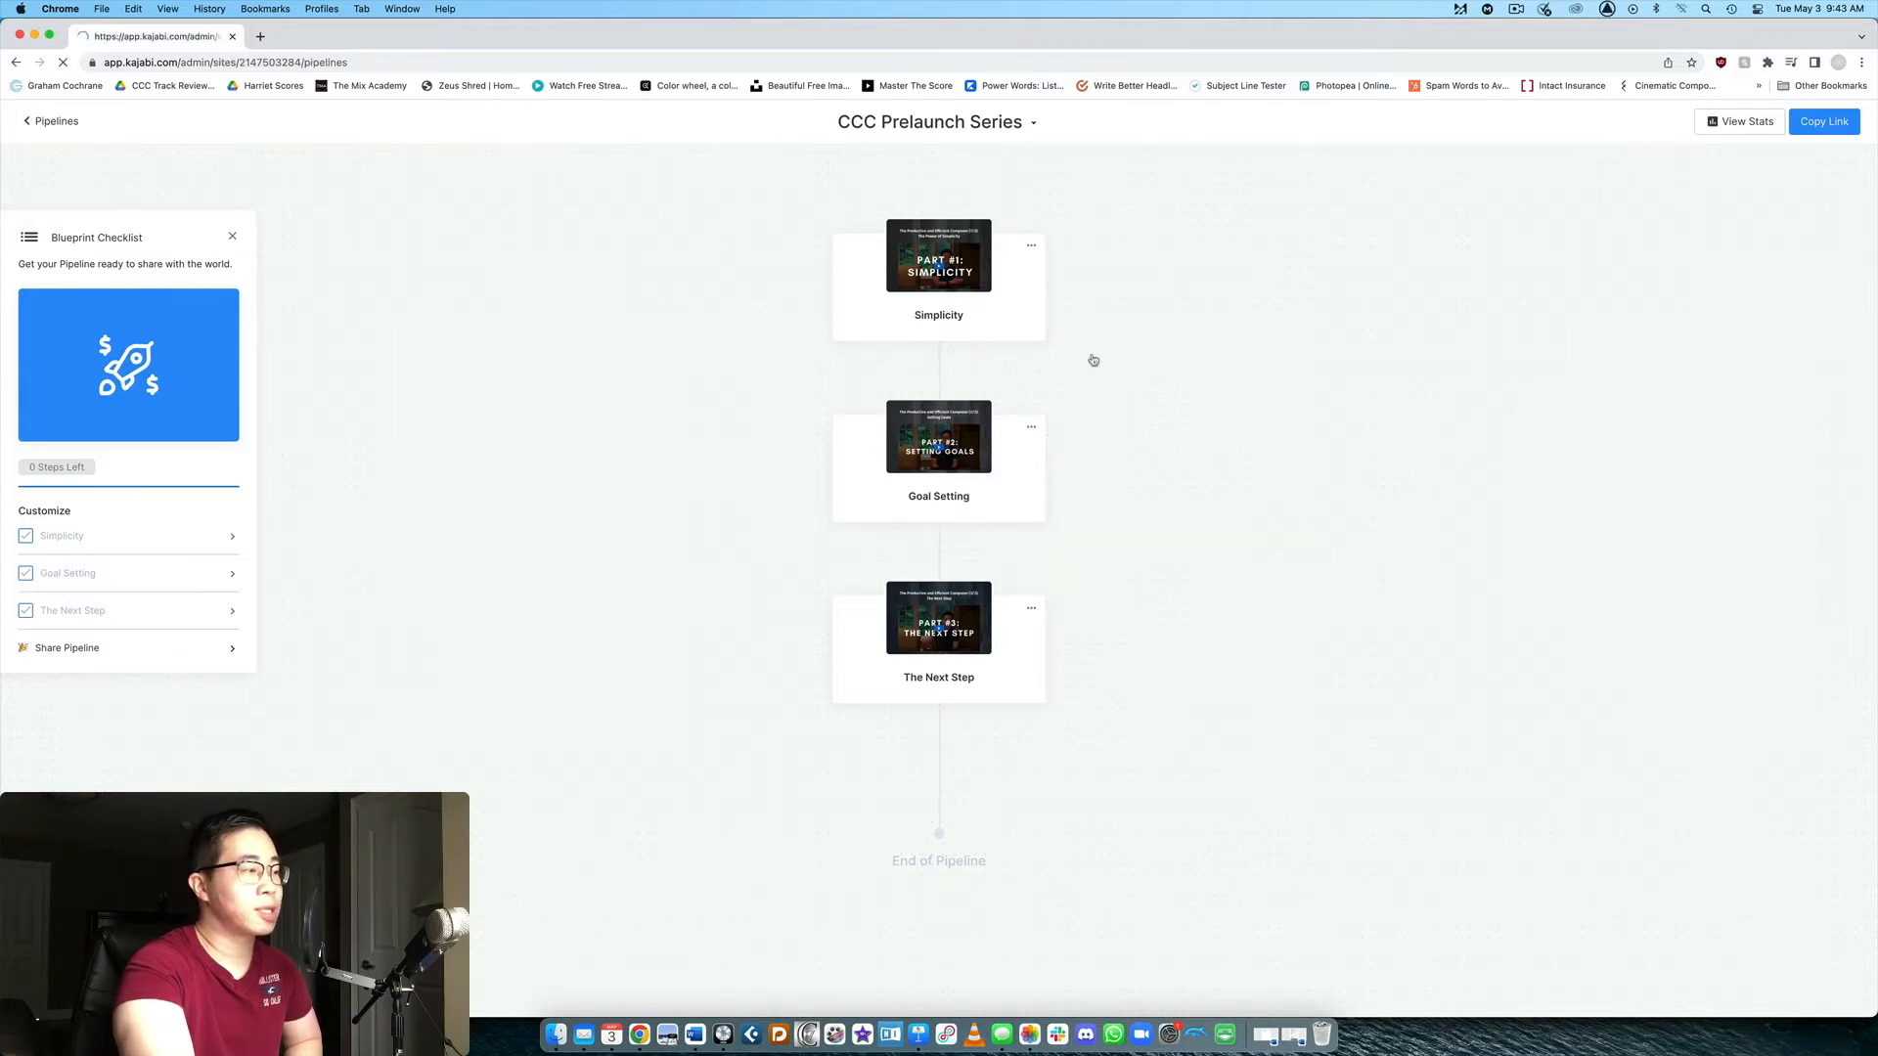
{"action": "left_click", "coordinate": [746, 375]}
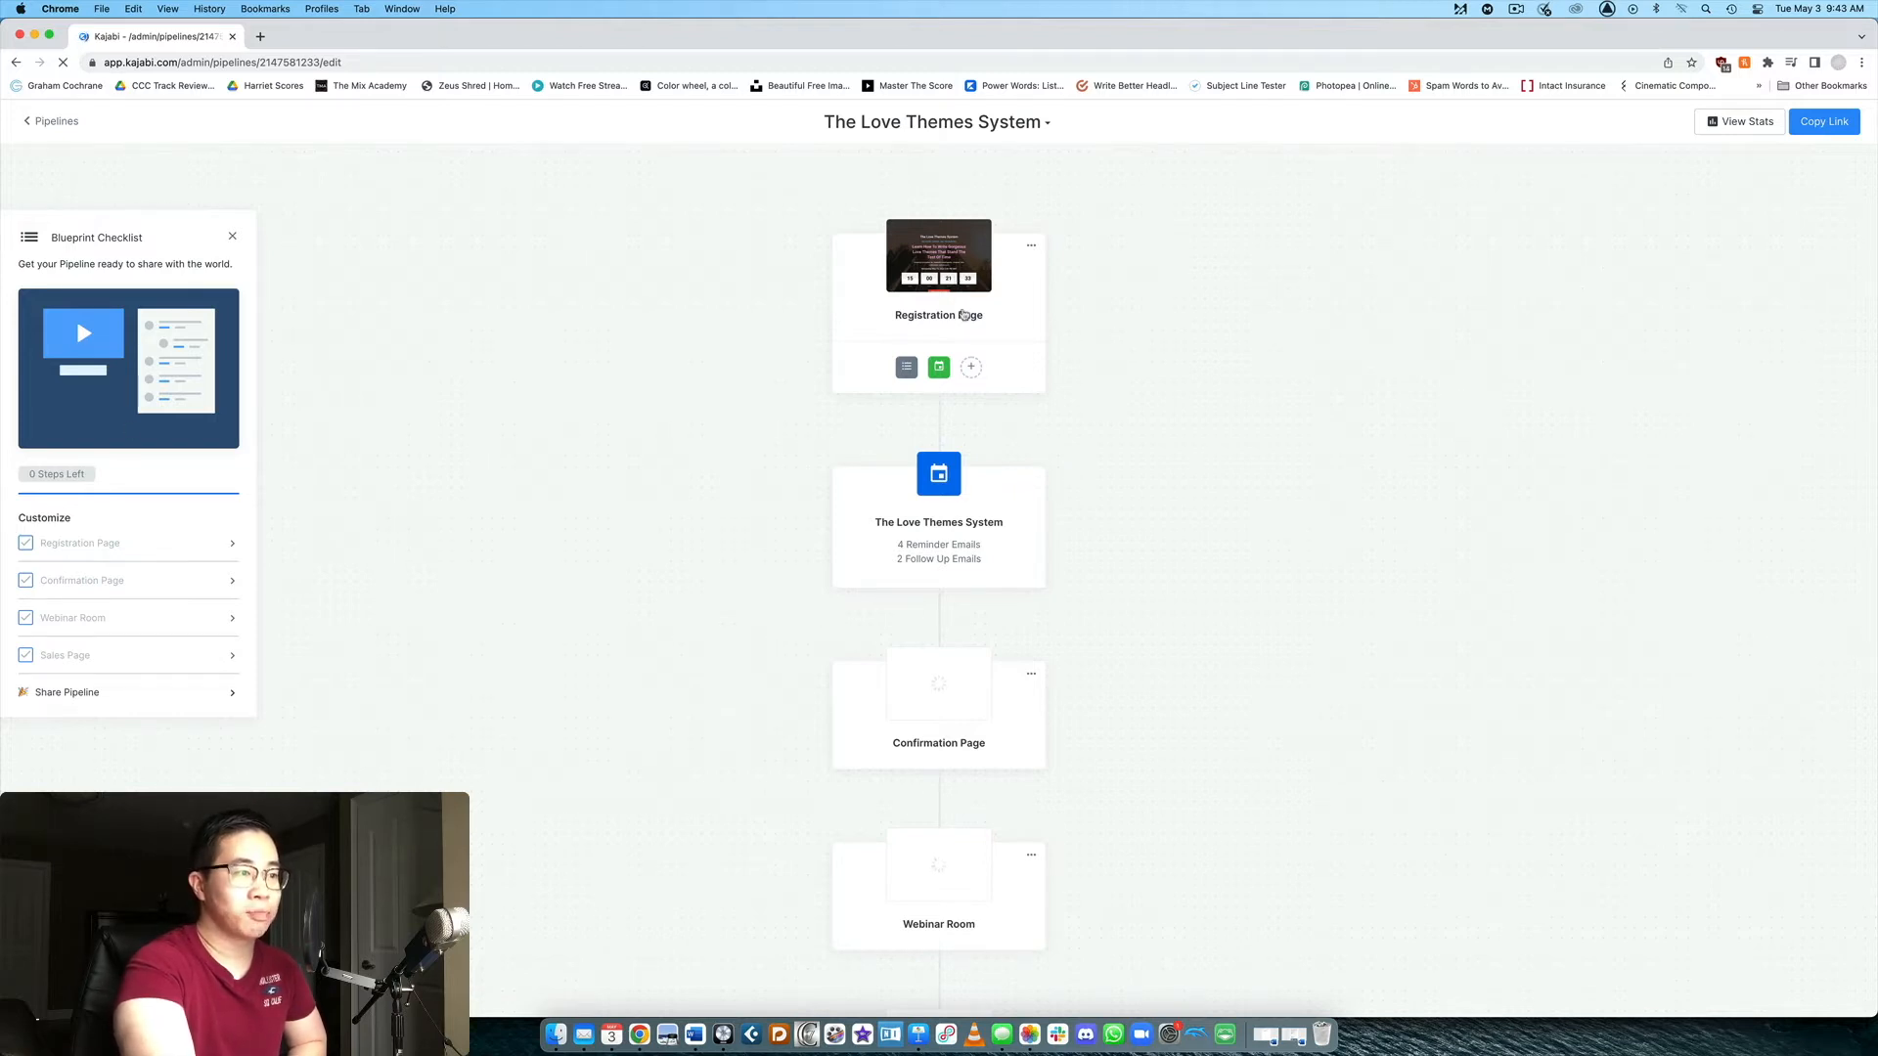
Step: Open the pipeline's Registration Page and browse the section types that can be added to it
{"action": "left_click", "coordinate": [964, 313]}
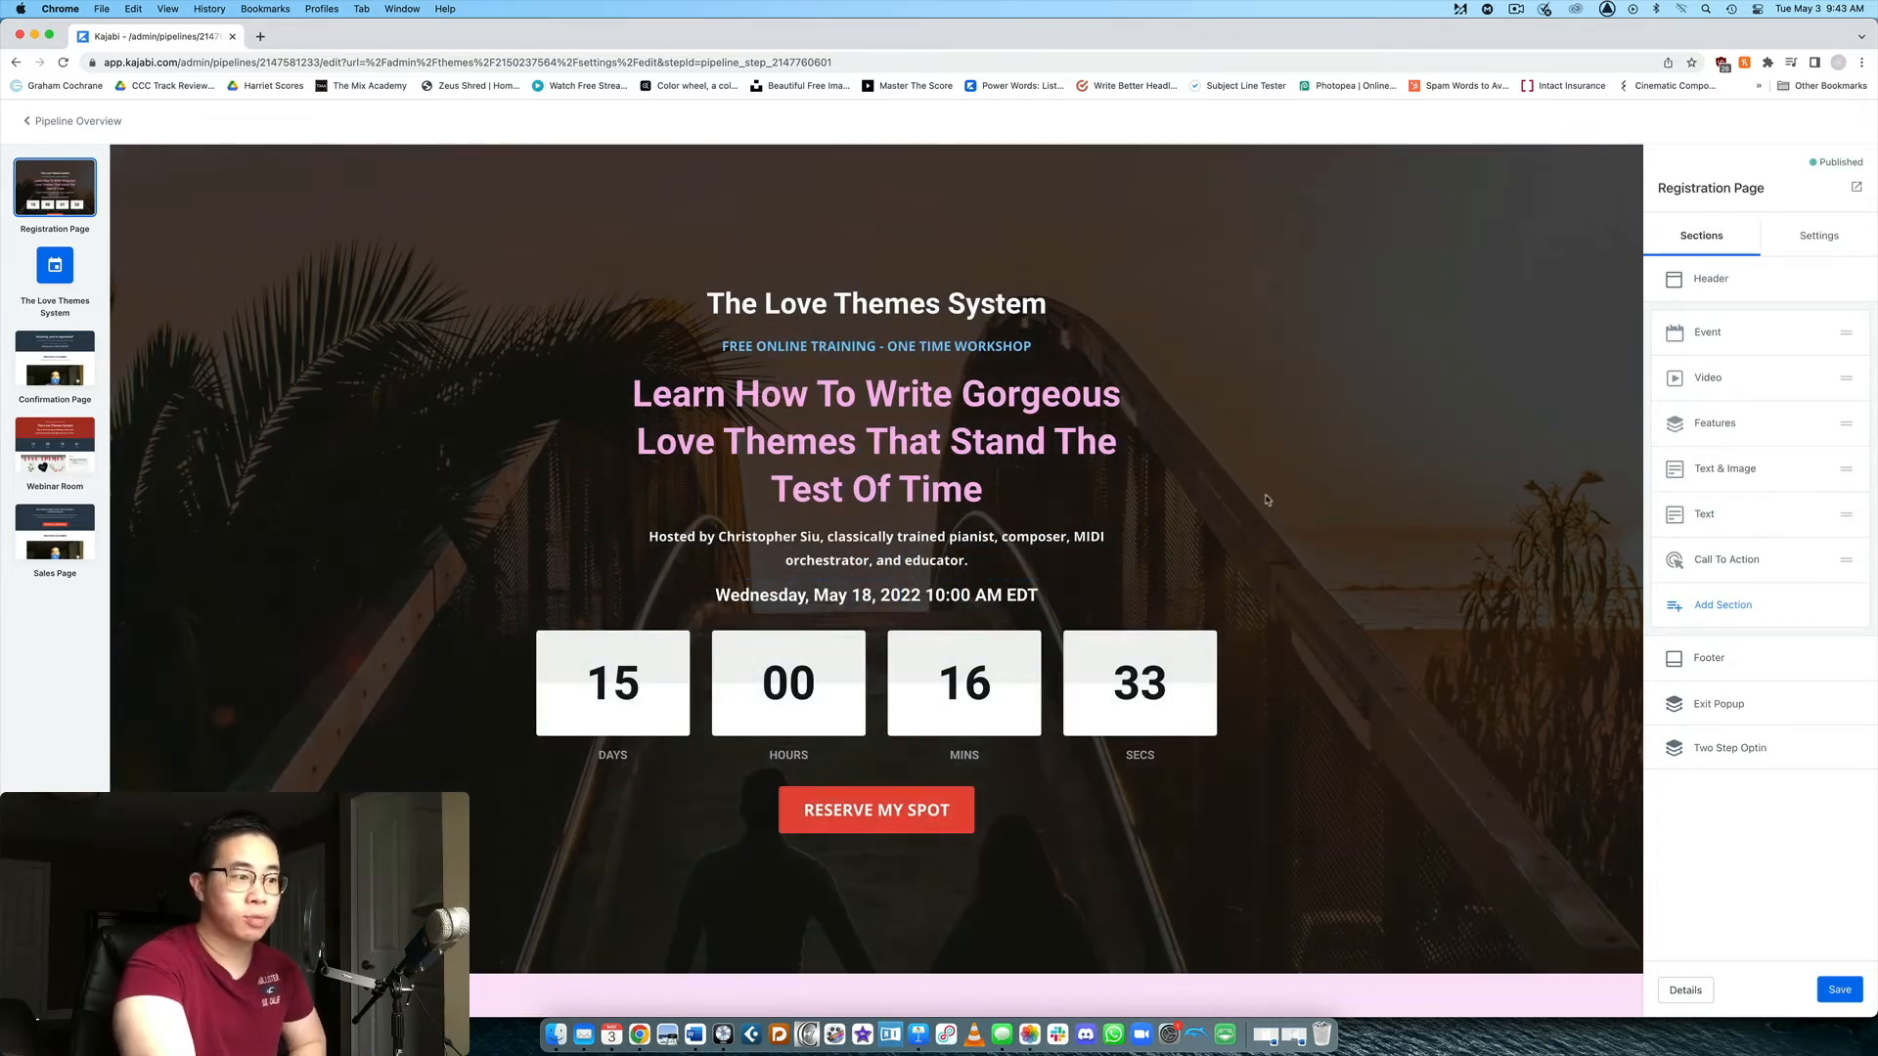
{"action": "scroll", "coordinate": [1054, 416], "scroll_direction": "down", "scroll_amount": 1}
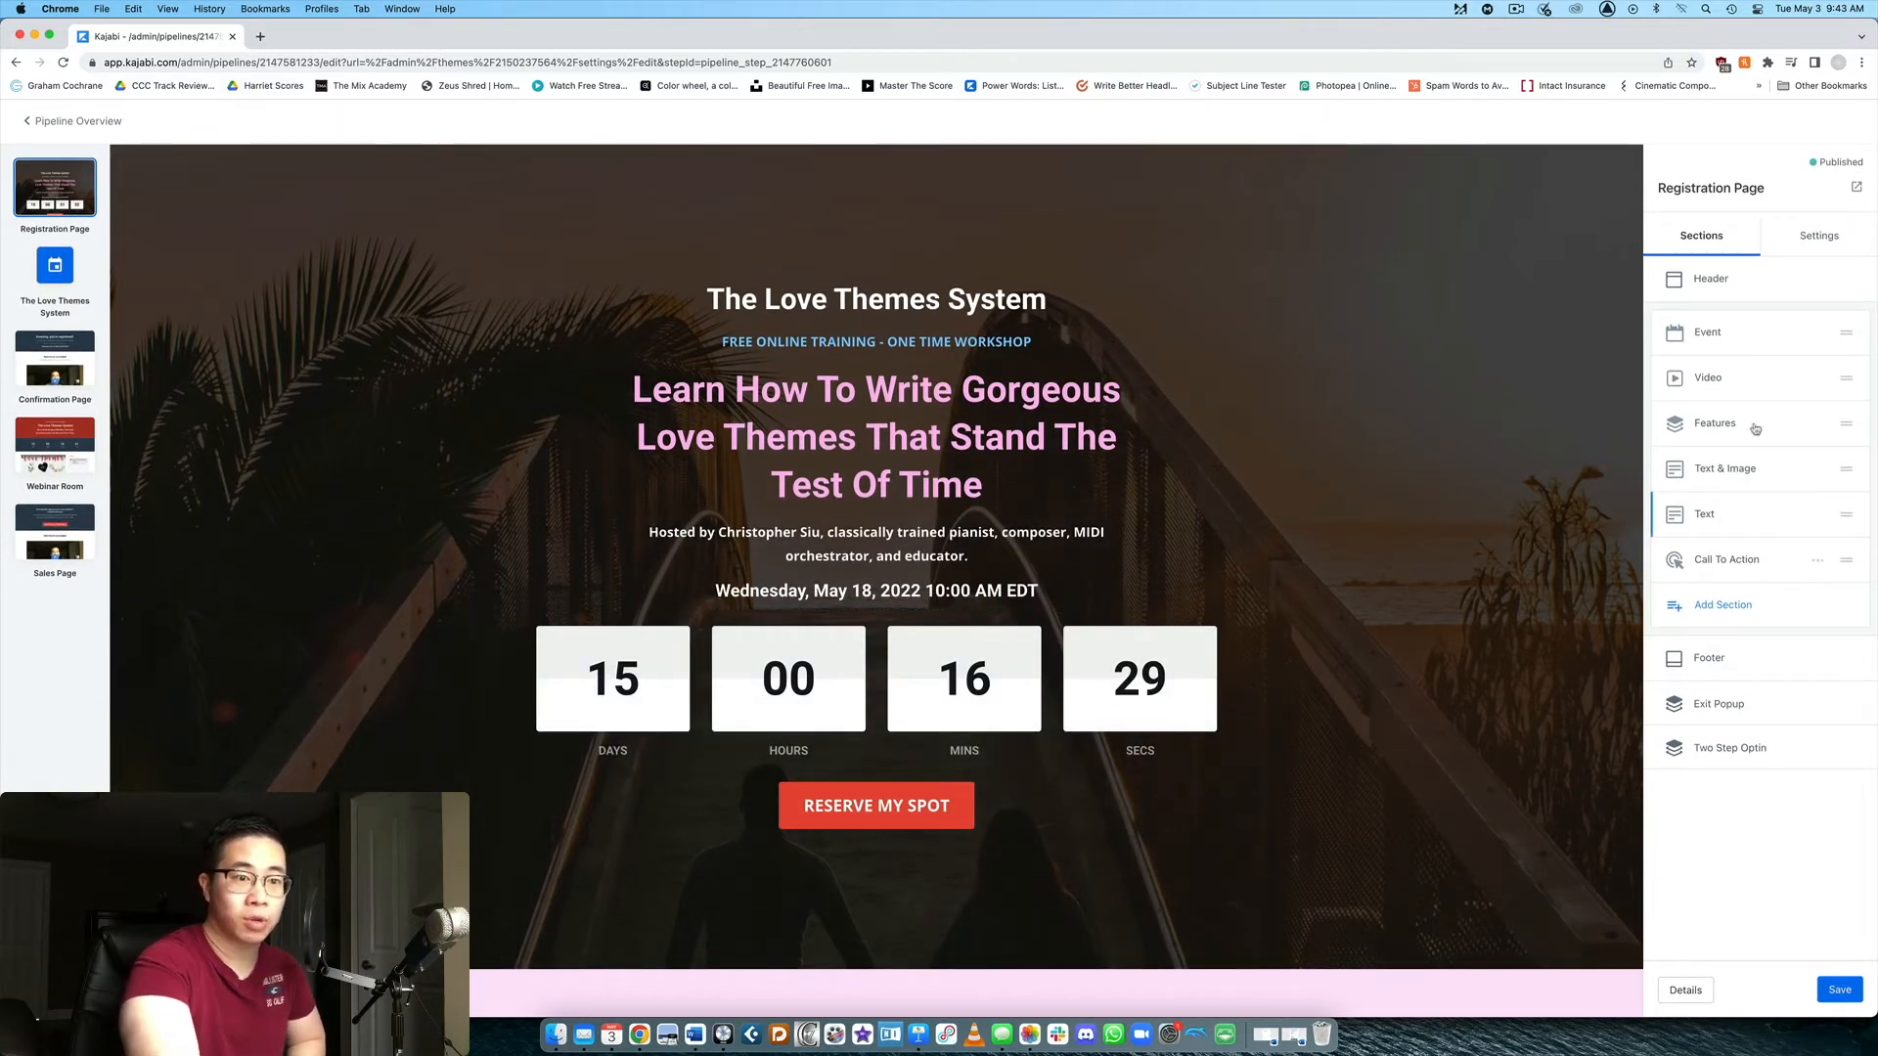
{"action": "left_click", "coordinate": [1736, 604]}
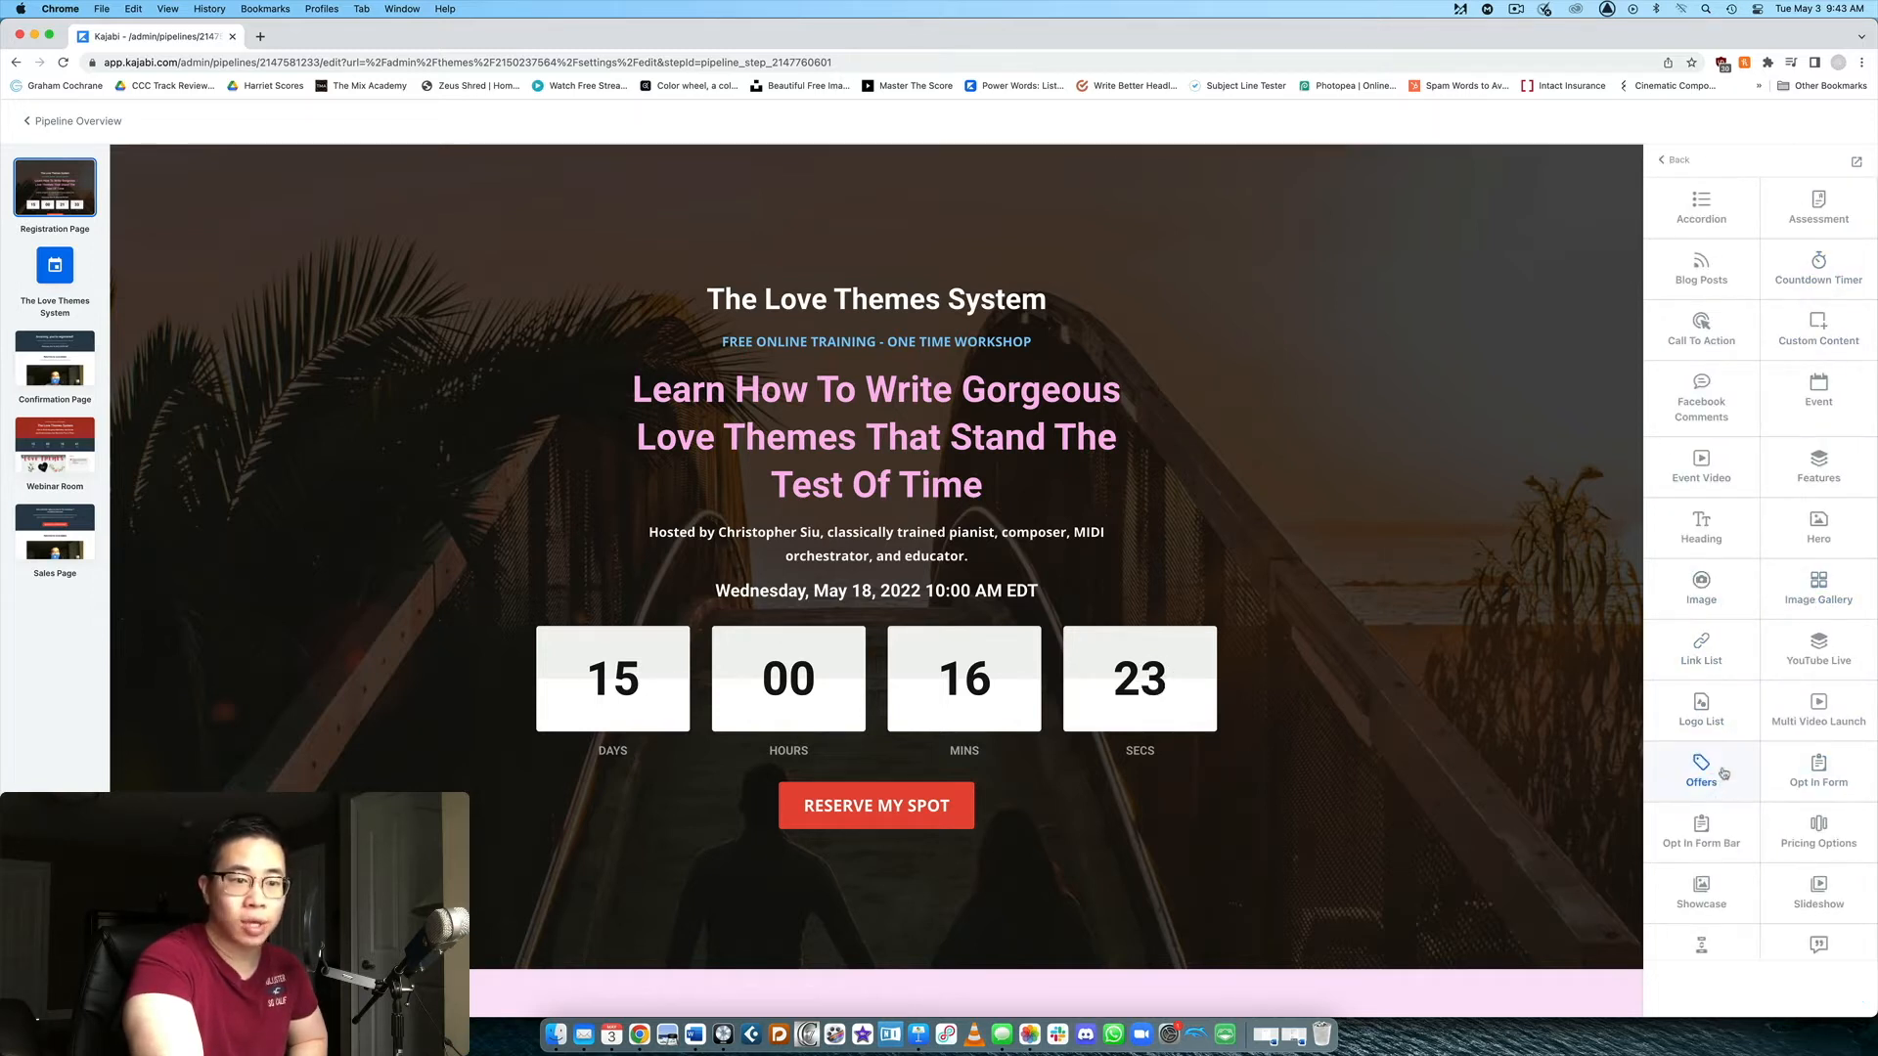
{"action": "scroll", "coordinate": [1765, 773], "scroll_direction": "down", "scroll_amount": 3}
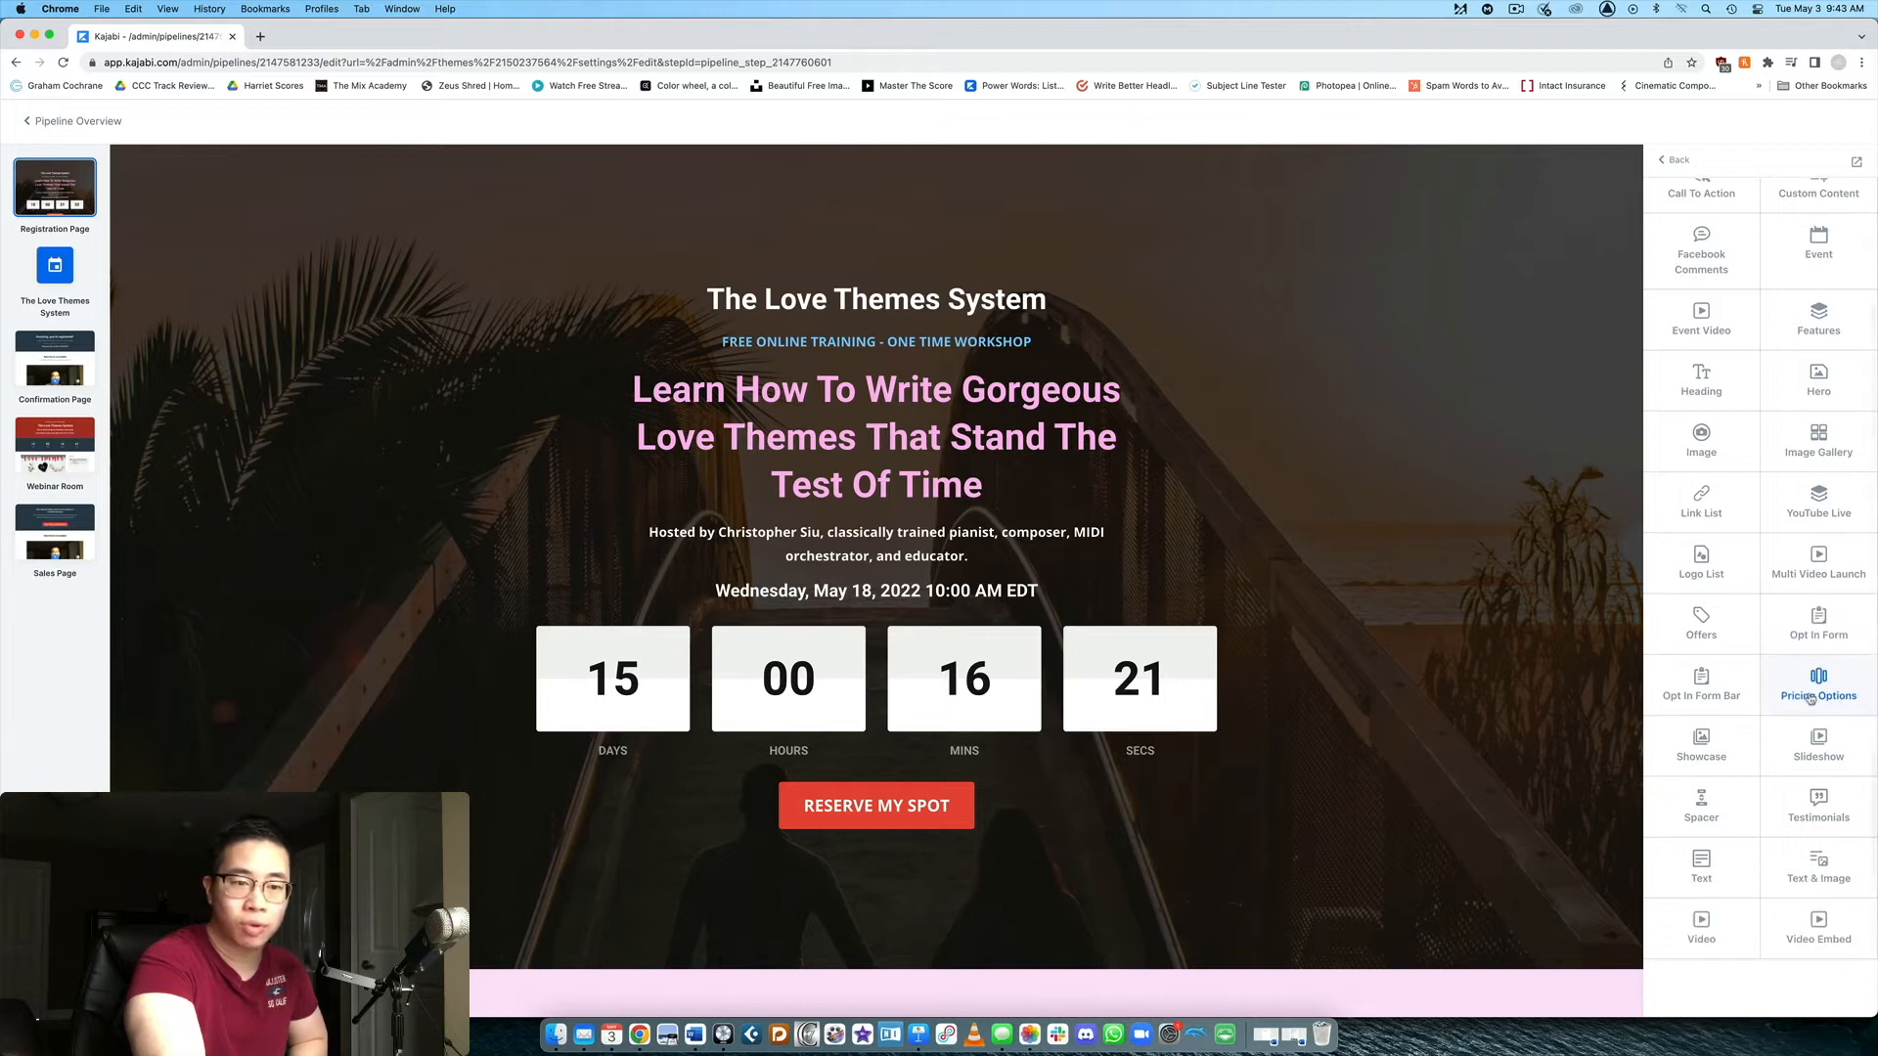
Step: Close the section type list and review the Registration Page's video, features, host bio and sign-up content
{"action": "scroll", "coordinate": [1815, 861], "scroll_direction": "up", "scroll_amount": 3}
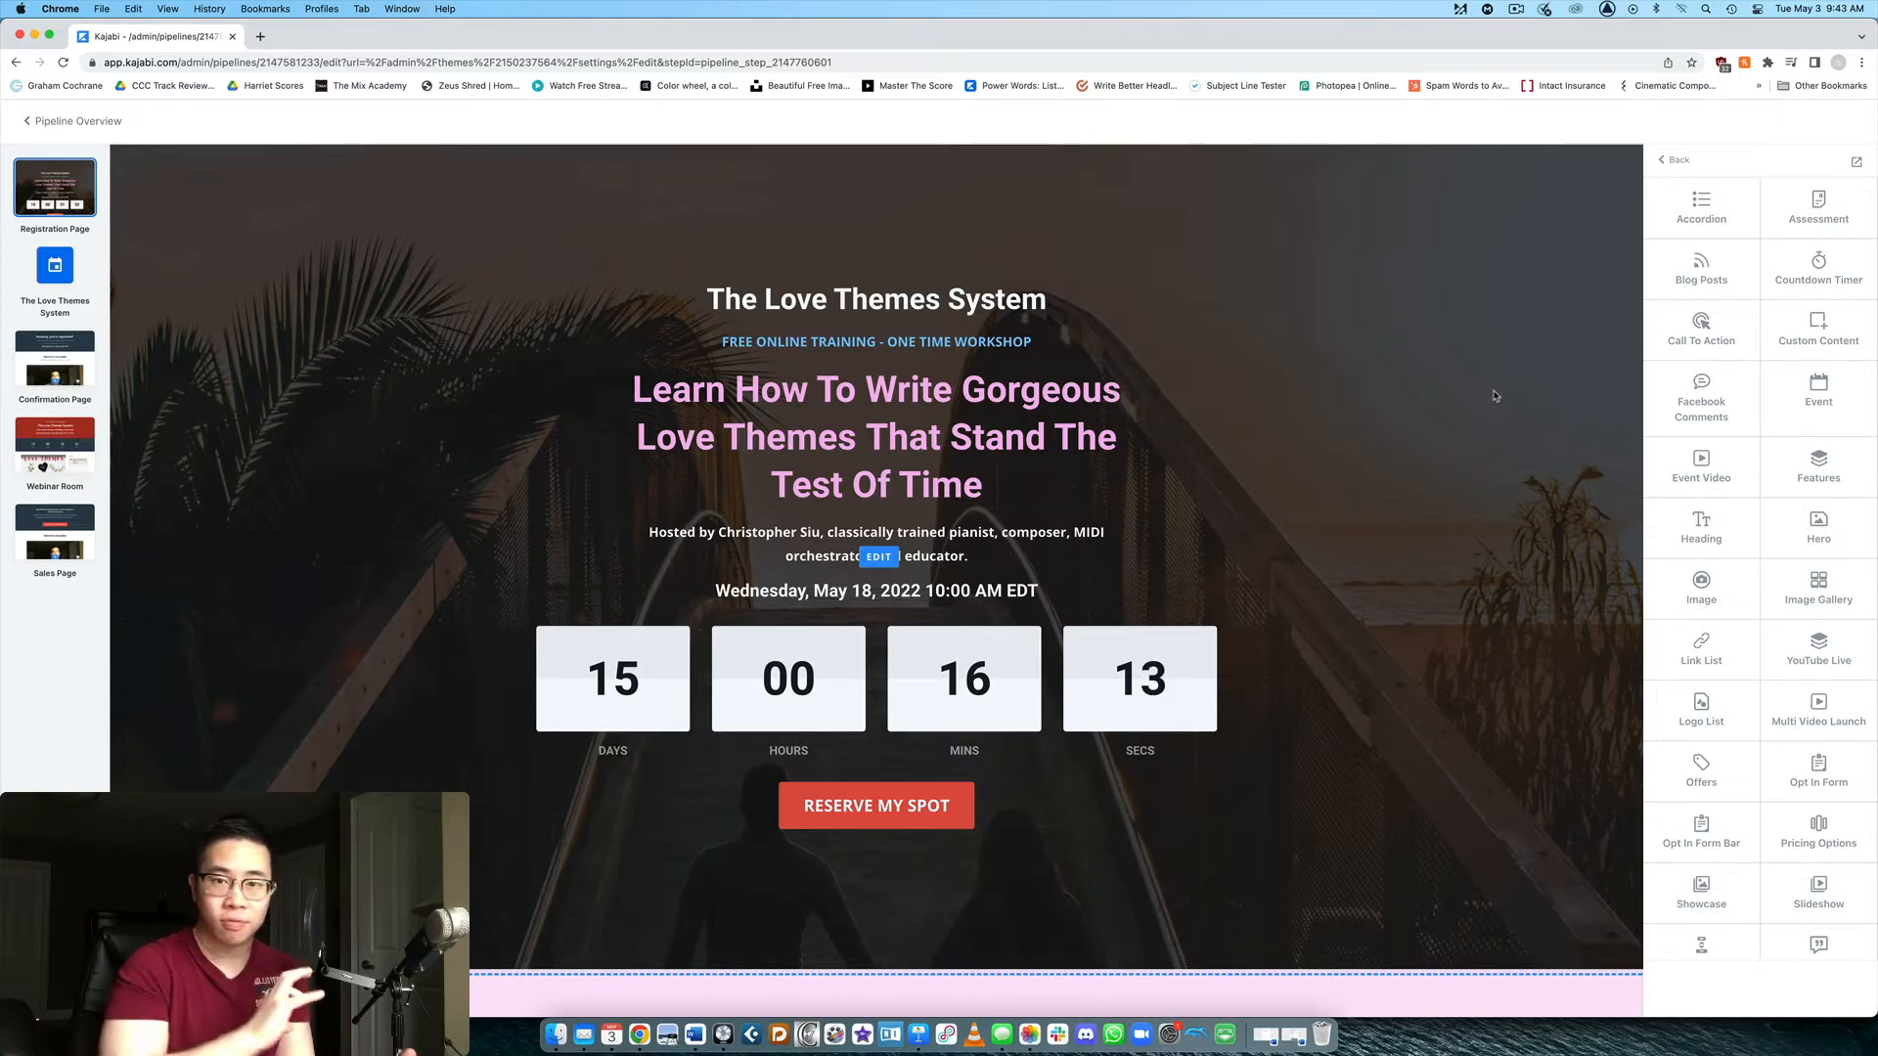
{"action": "scroll", "coordinate": [1391, 463], "scroll_direction": "down", "scroll_amount": 6}
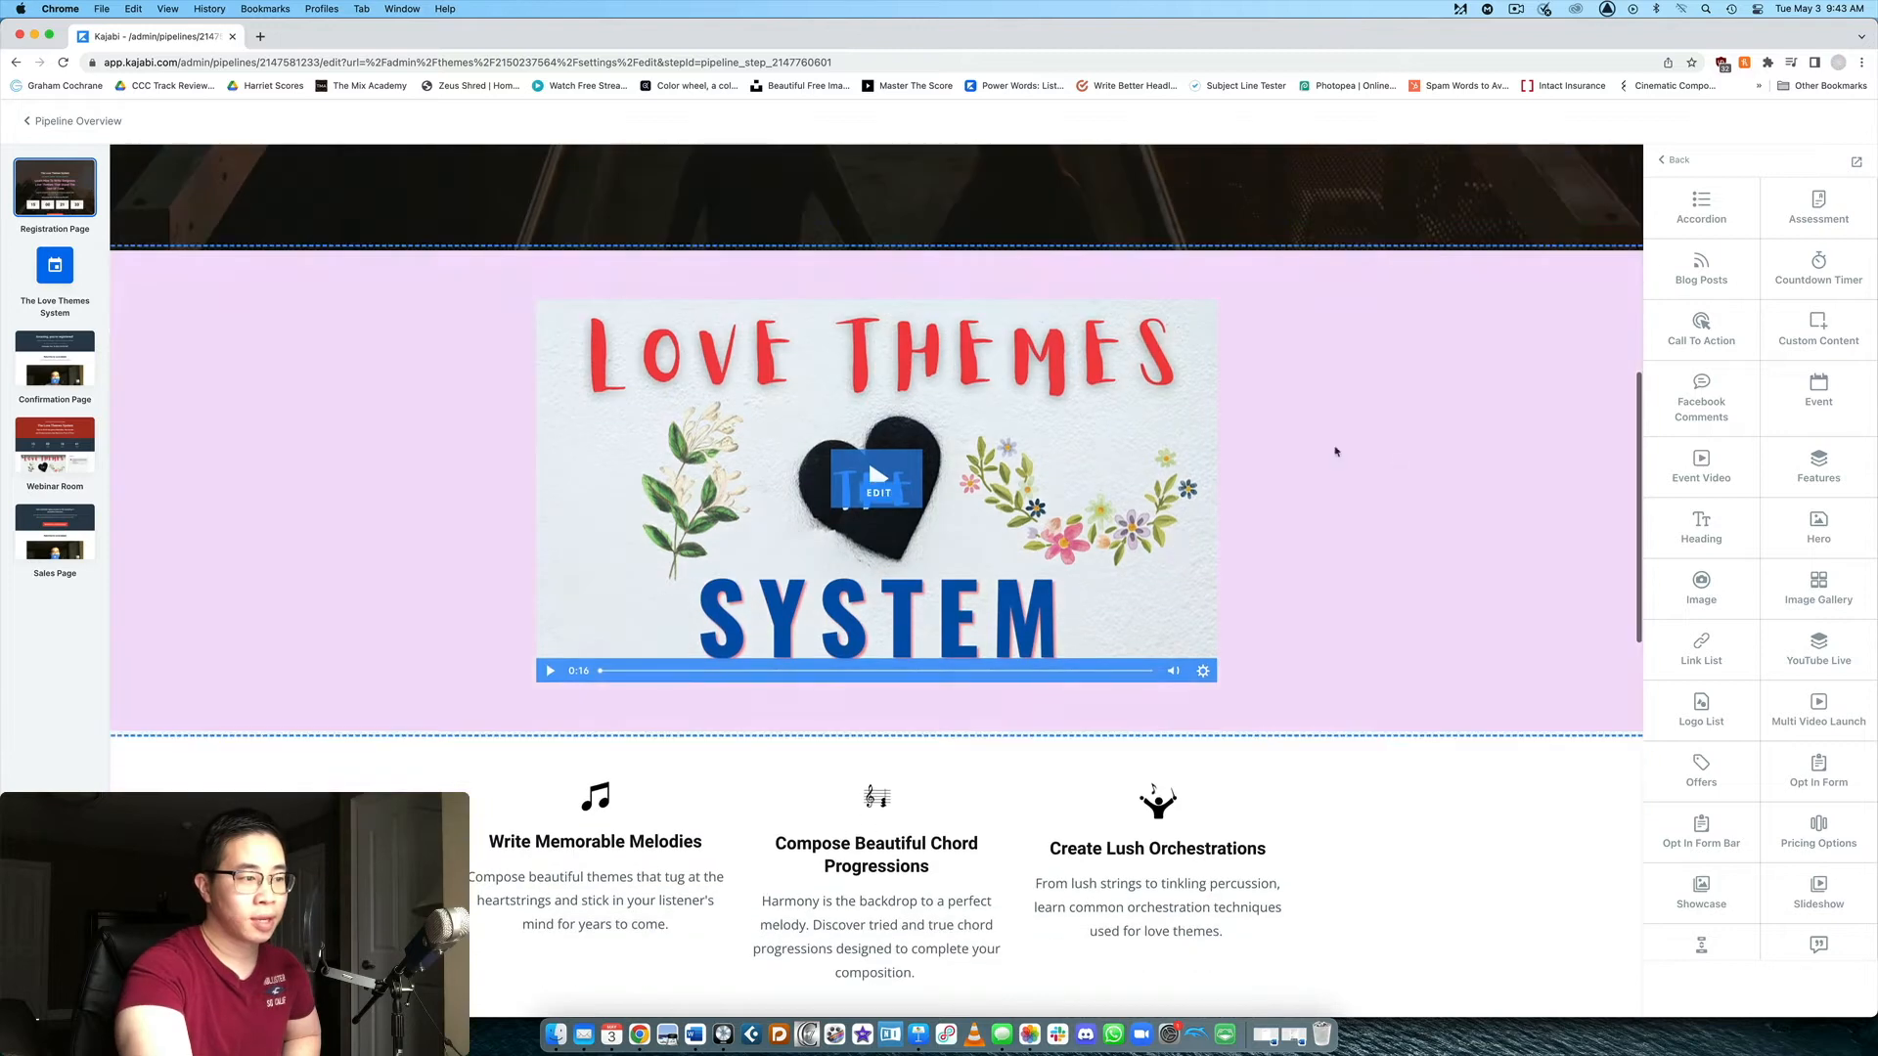
{"action": "left_click", "coordinate": [1674, 160]}
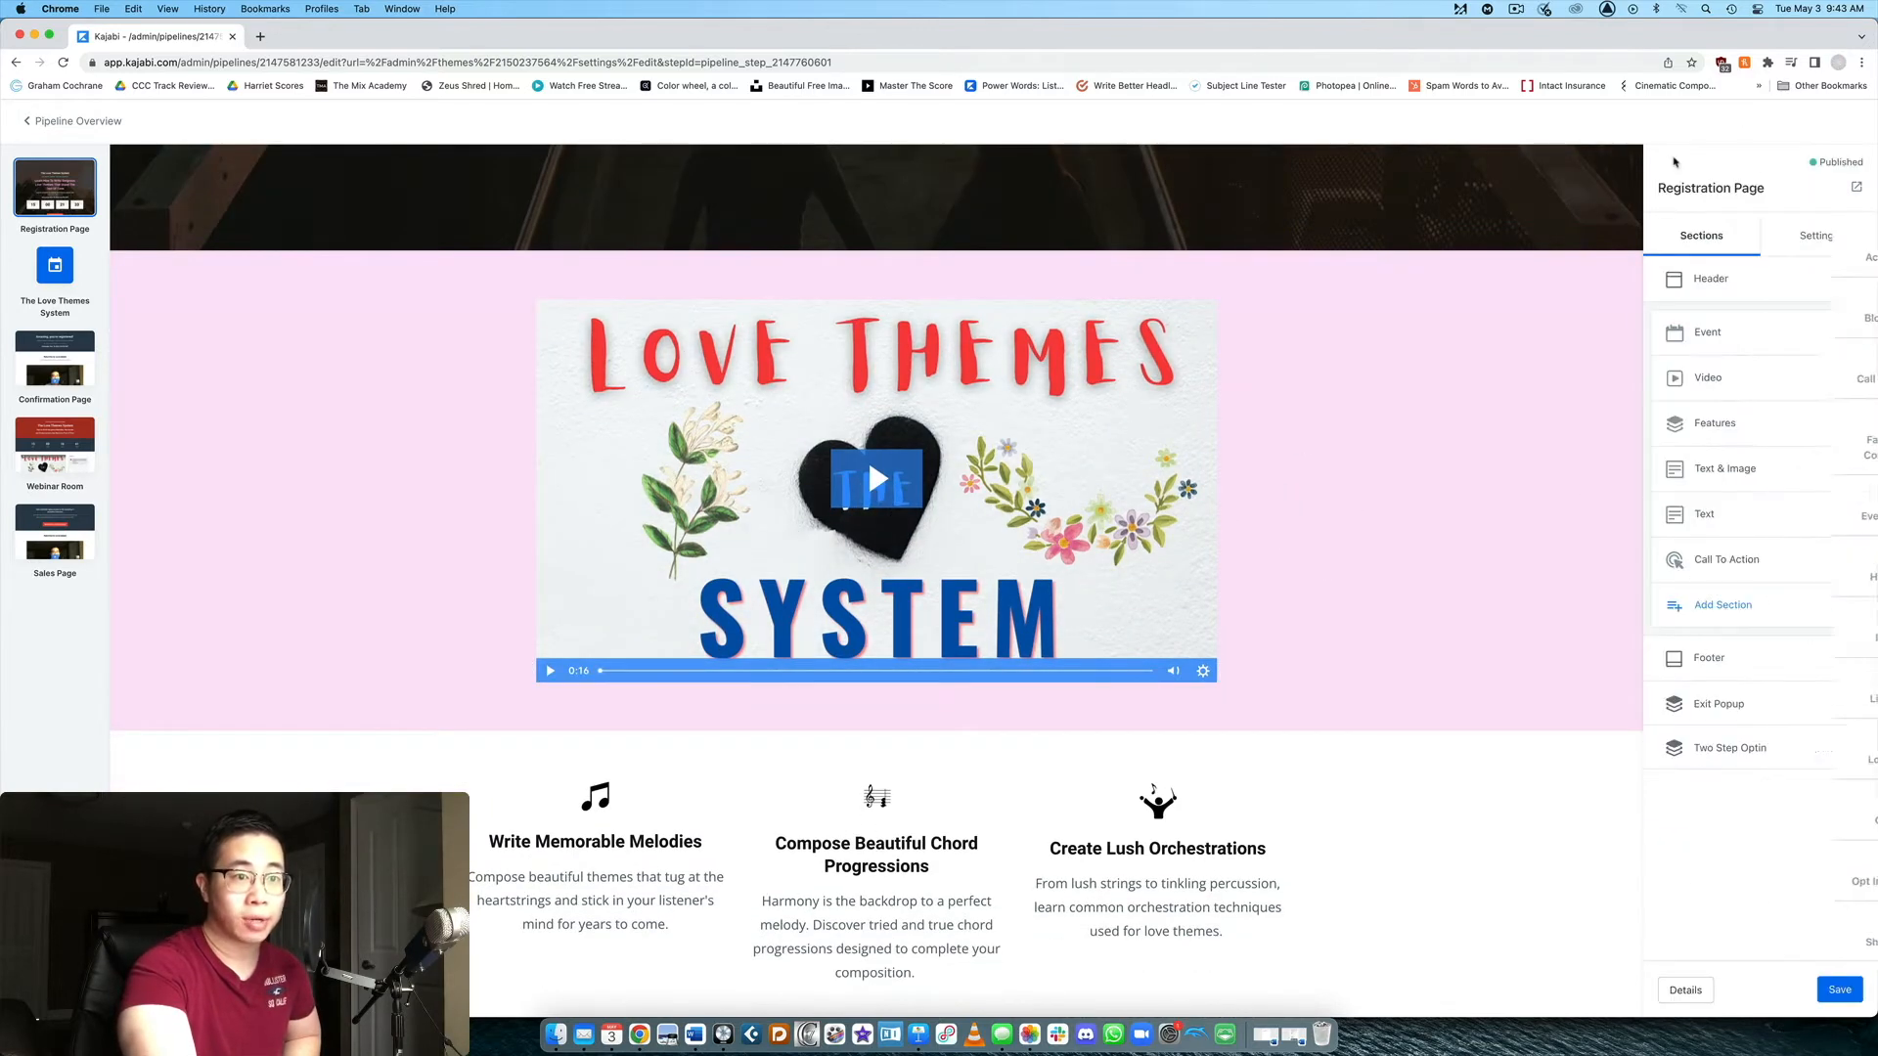
{"action": "scroll", "coordinate": [1555, 503], "scroll_direction": "down", "scroll_amount": 4}
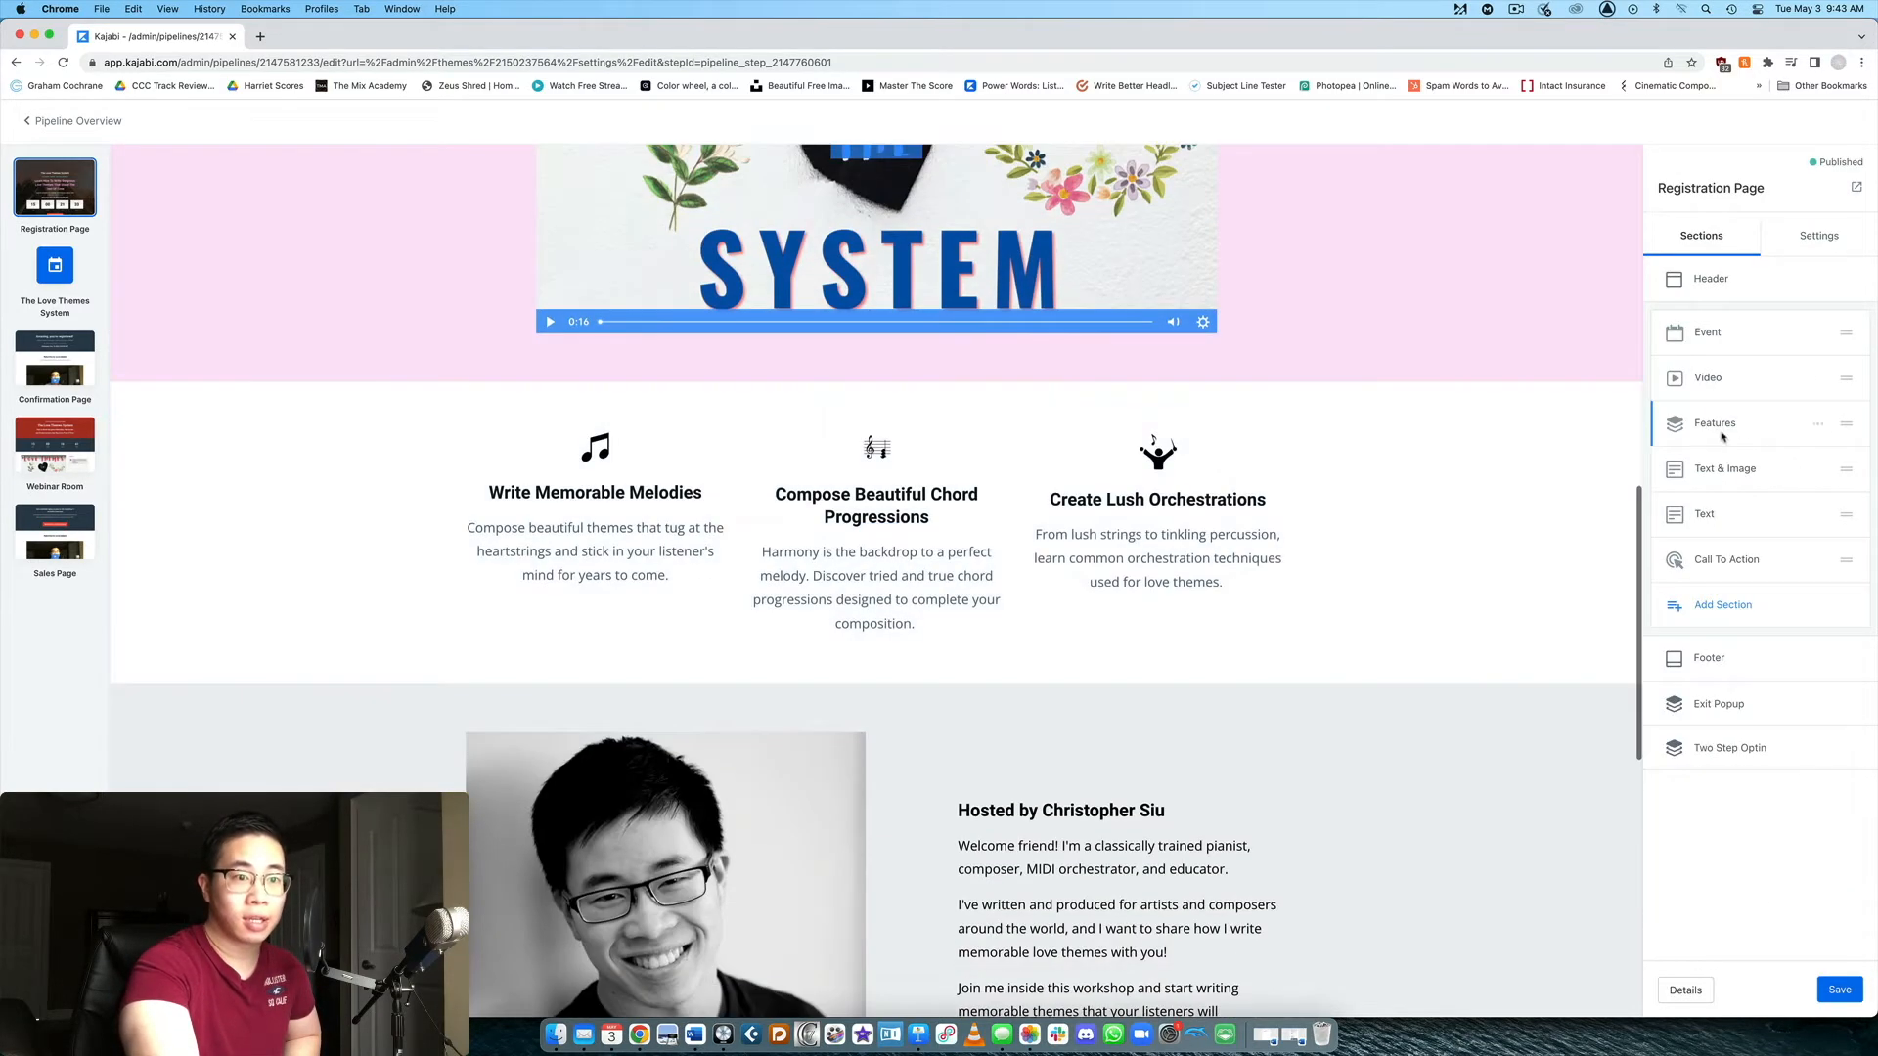
{"action": "scroll", "coordinate": [1354, 396], "scroll_direction": "down", "scroll_amount": 5}
{"action": "scroll", "coordinate": [1414, 441], "scroll_direction": "down", "scroll_amount": 4}
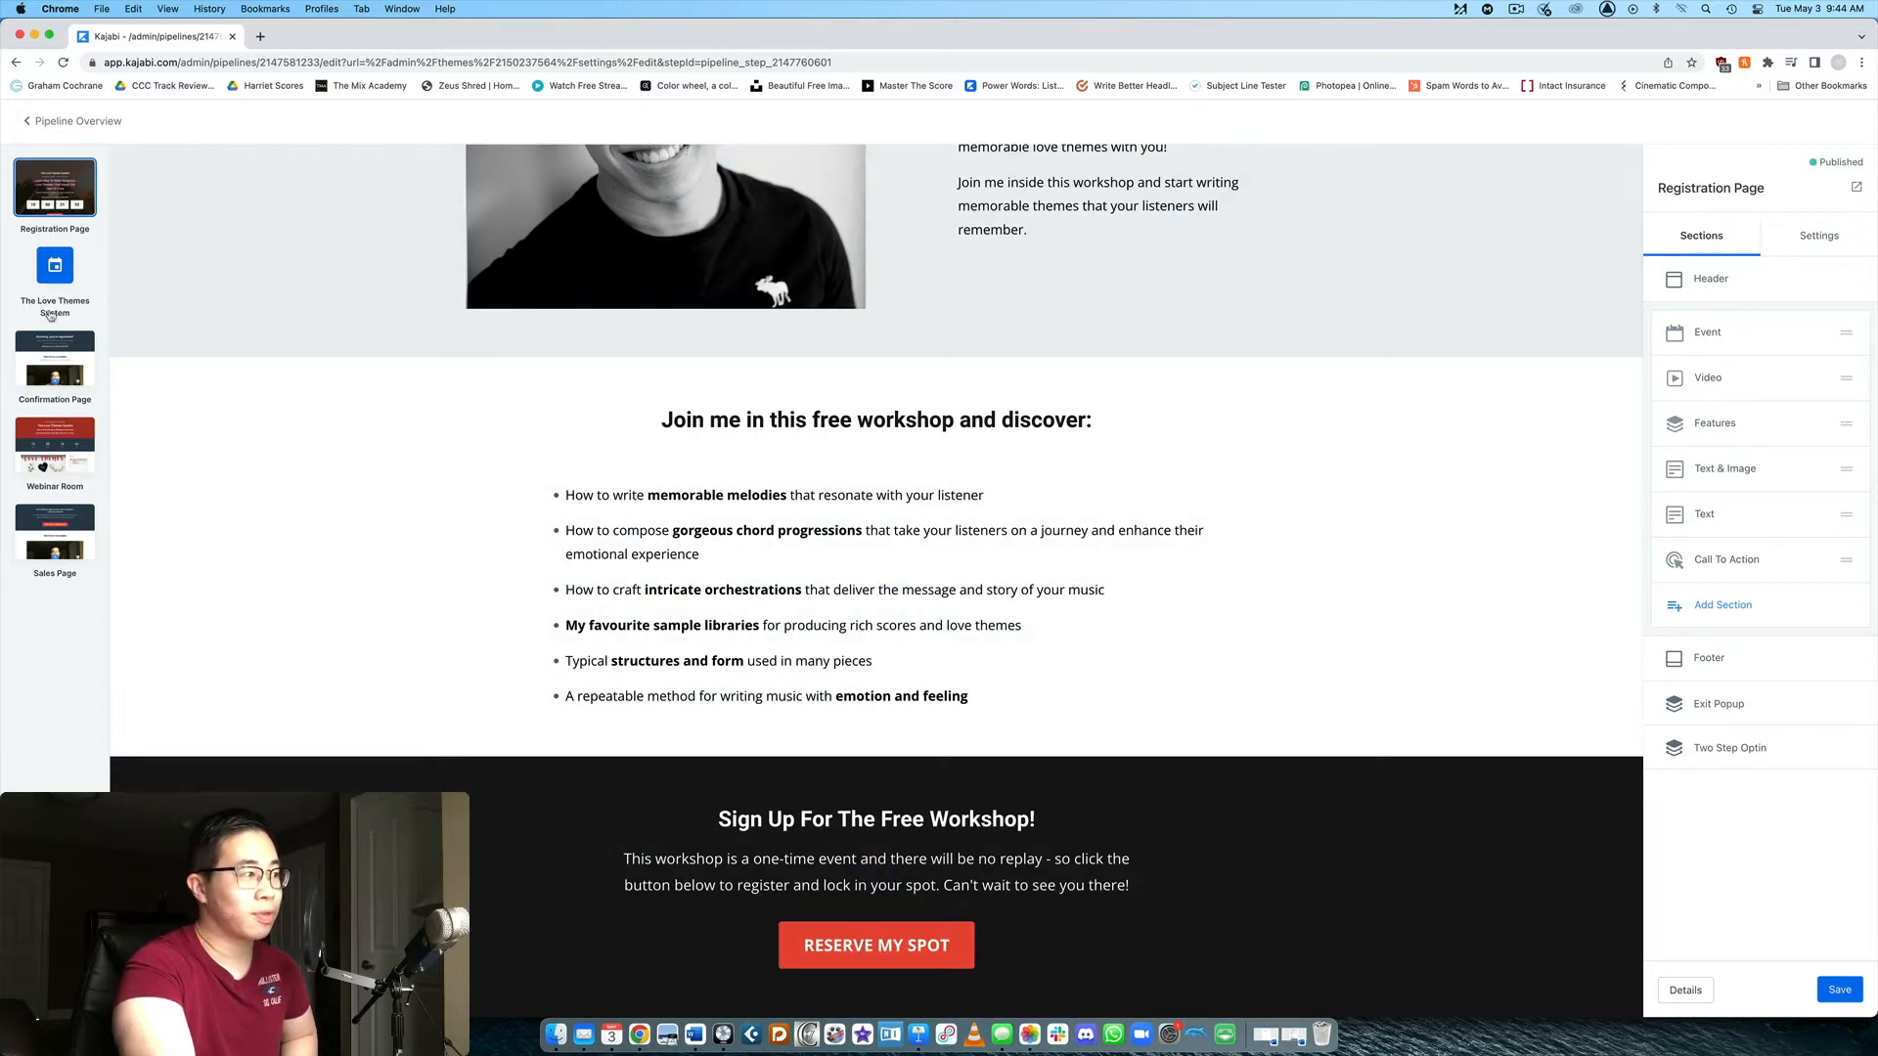
Step: Switch to the Confirmation Page and review its video and the All Access Bundle offer below it
{"action": "left_click", "coordinate": [61, 341]}
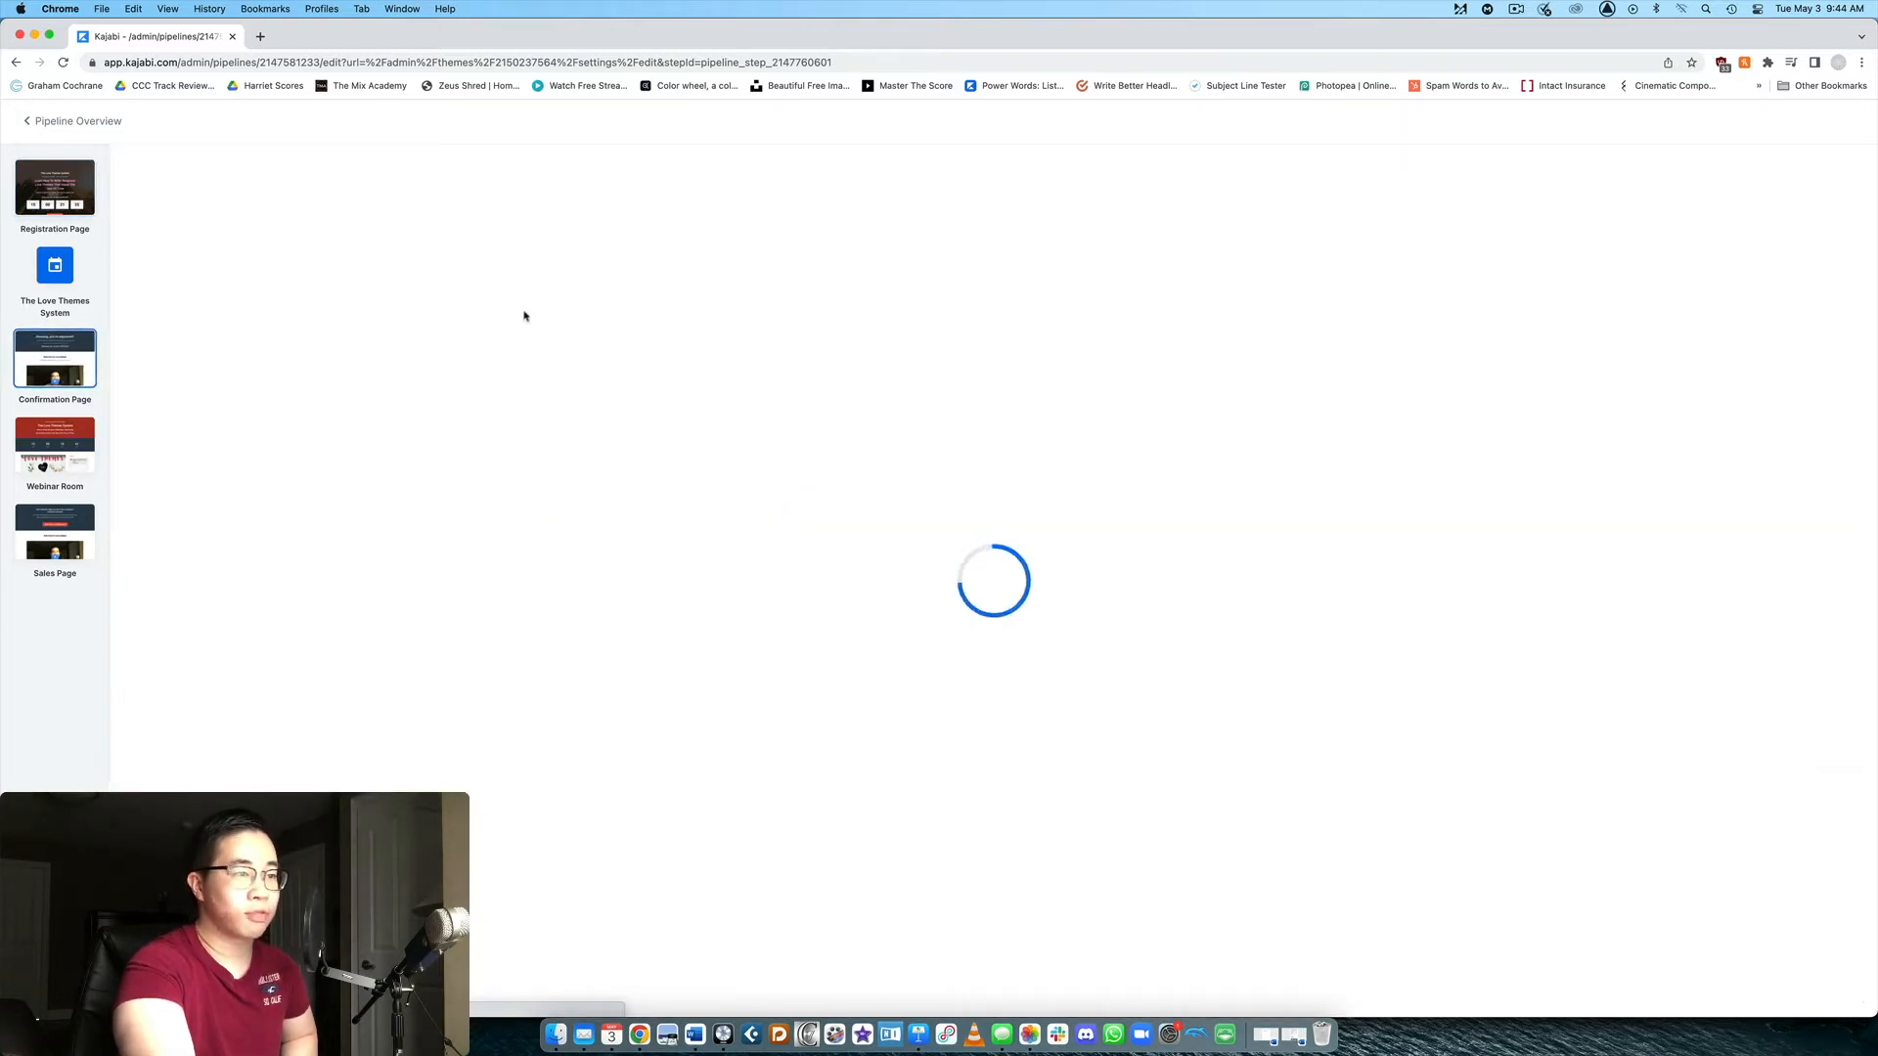
{"action": "scroll", "coordinate": [1279, 328], "scroll_direction": "down", "scroll_amount": 2}
{"action": "scroll", "coordinate": [1278, 328], "scroll_direction": "up", "scroll_amount": 2}
{"action": "scroll", "coordinate": [1125, 386], "scroll_direction": "down", "scroll_amount": 3}
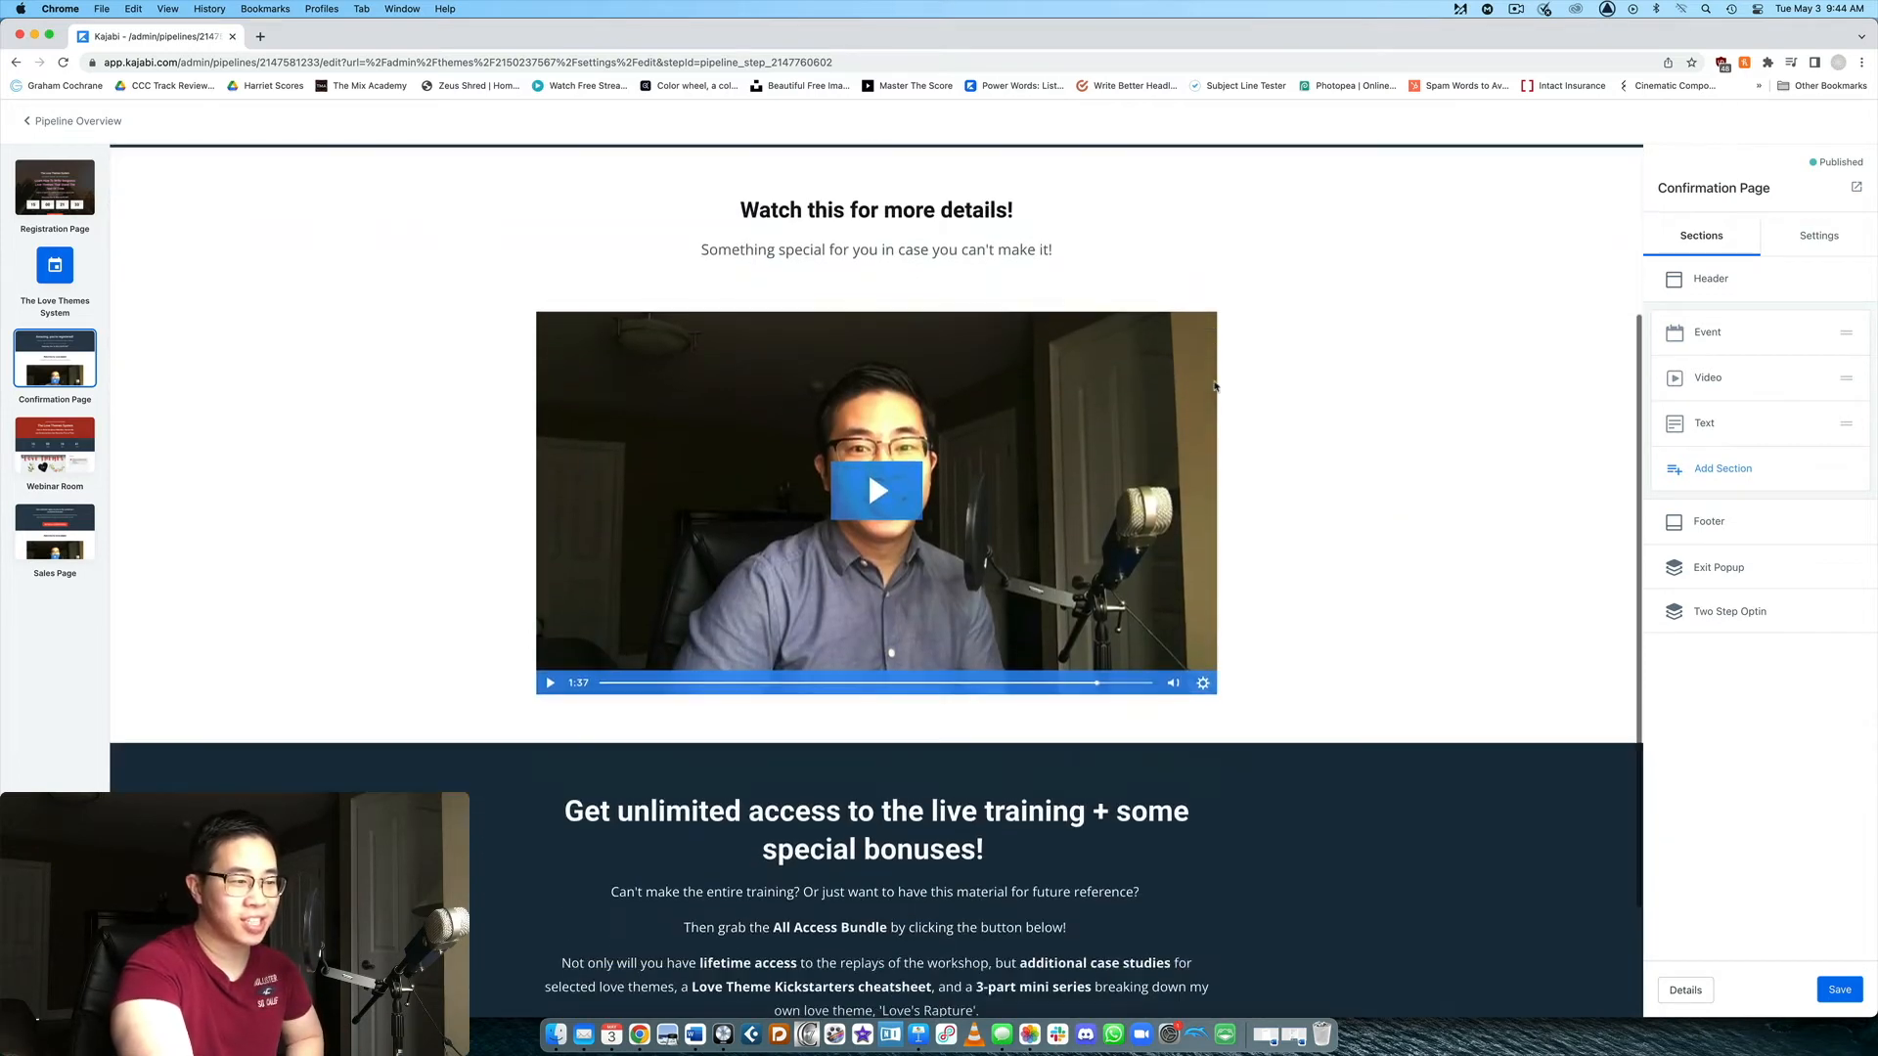
{"action": "scroll", "coordinate": [1056, 586], "scroll_direction": "down", "scroll_amount": 2}
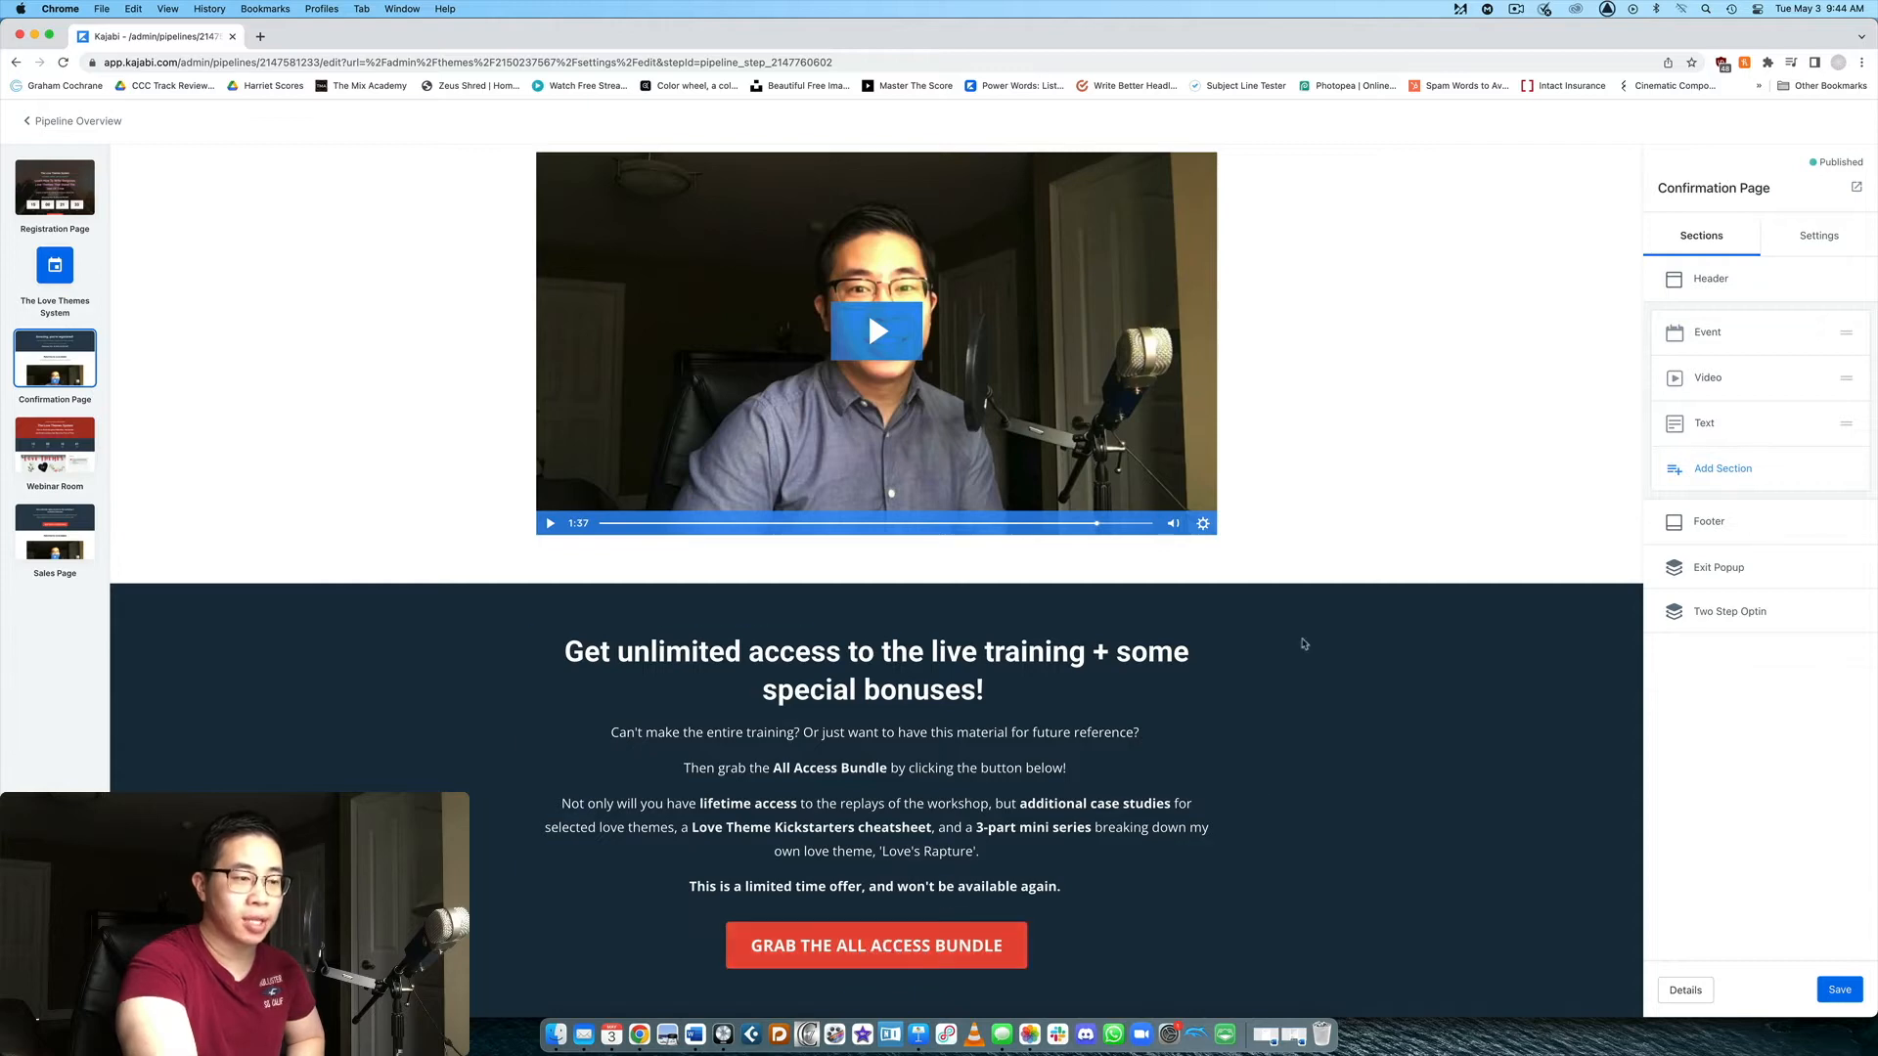
Step: Open The Love Themes System event step and read its email sent at time of registration
{"action": "left_click", "coordinate": [78, 290]}
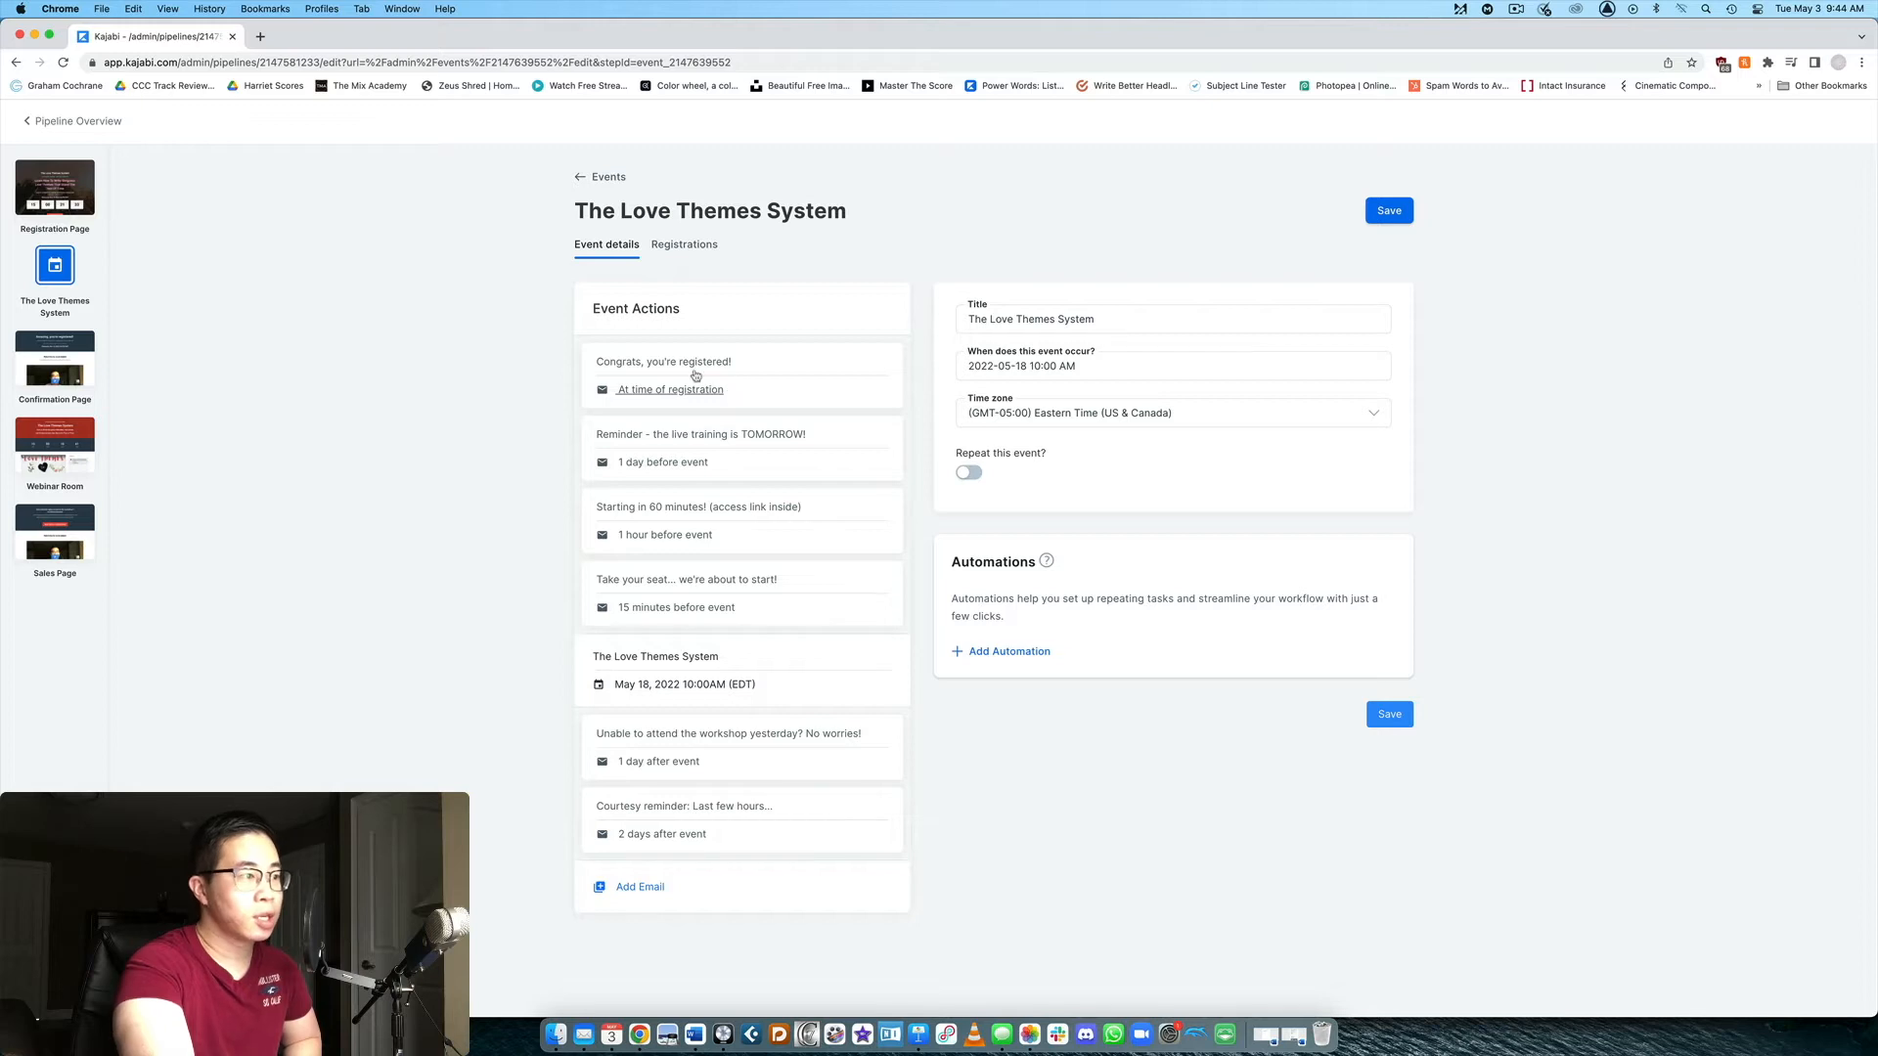
{"action": "left_click", "coordinate": [752, 393]}
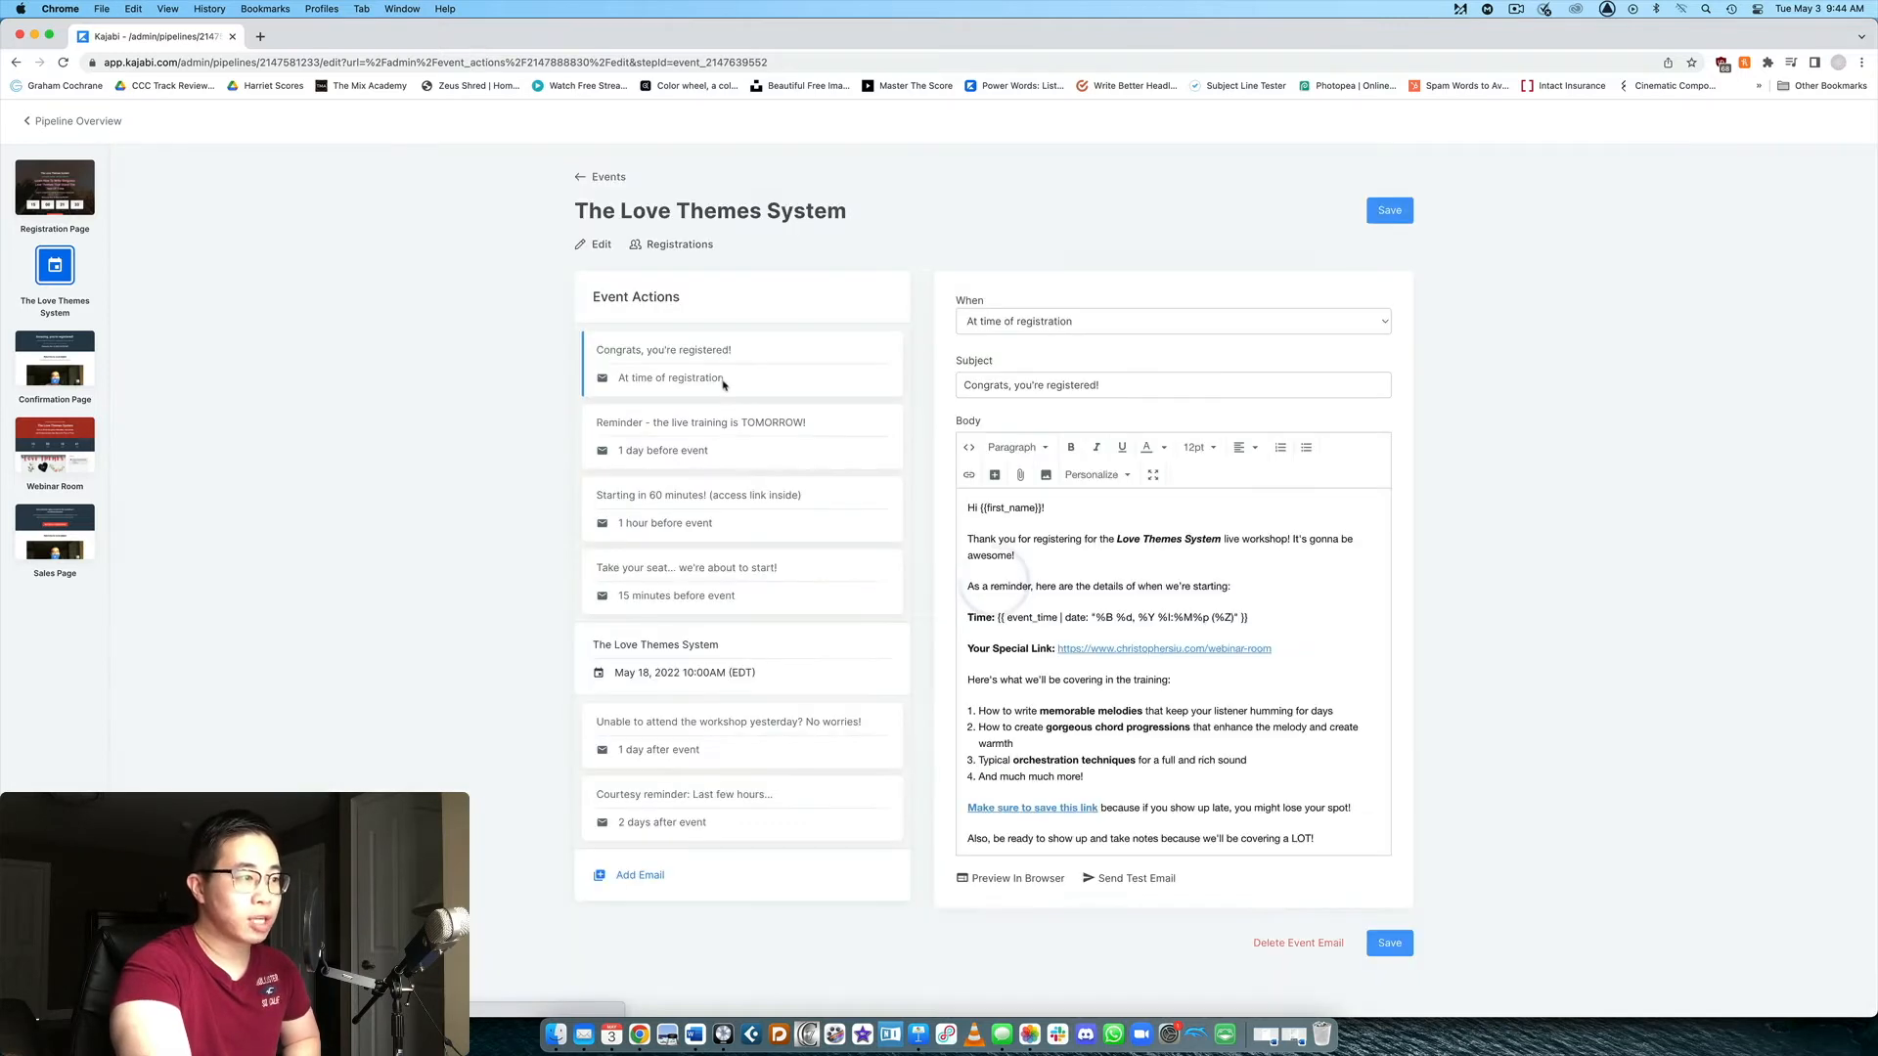
{"action": "scroll", "coordinate": [1183, 588], "scroll_direction": "down", "scroll_amount": 3}
{"action": "scroll", "coordinate": [1184, 589], "scroll_direction": "up", "scroll_amount": 3}
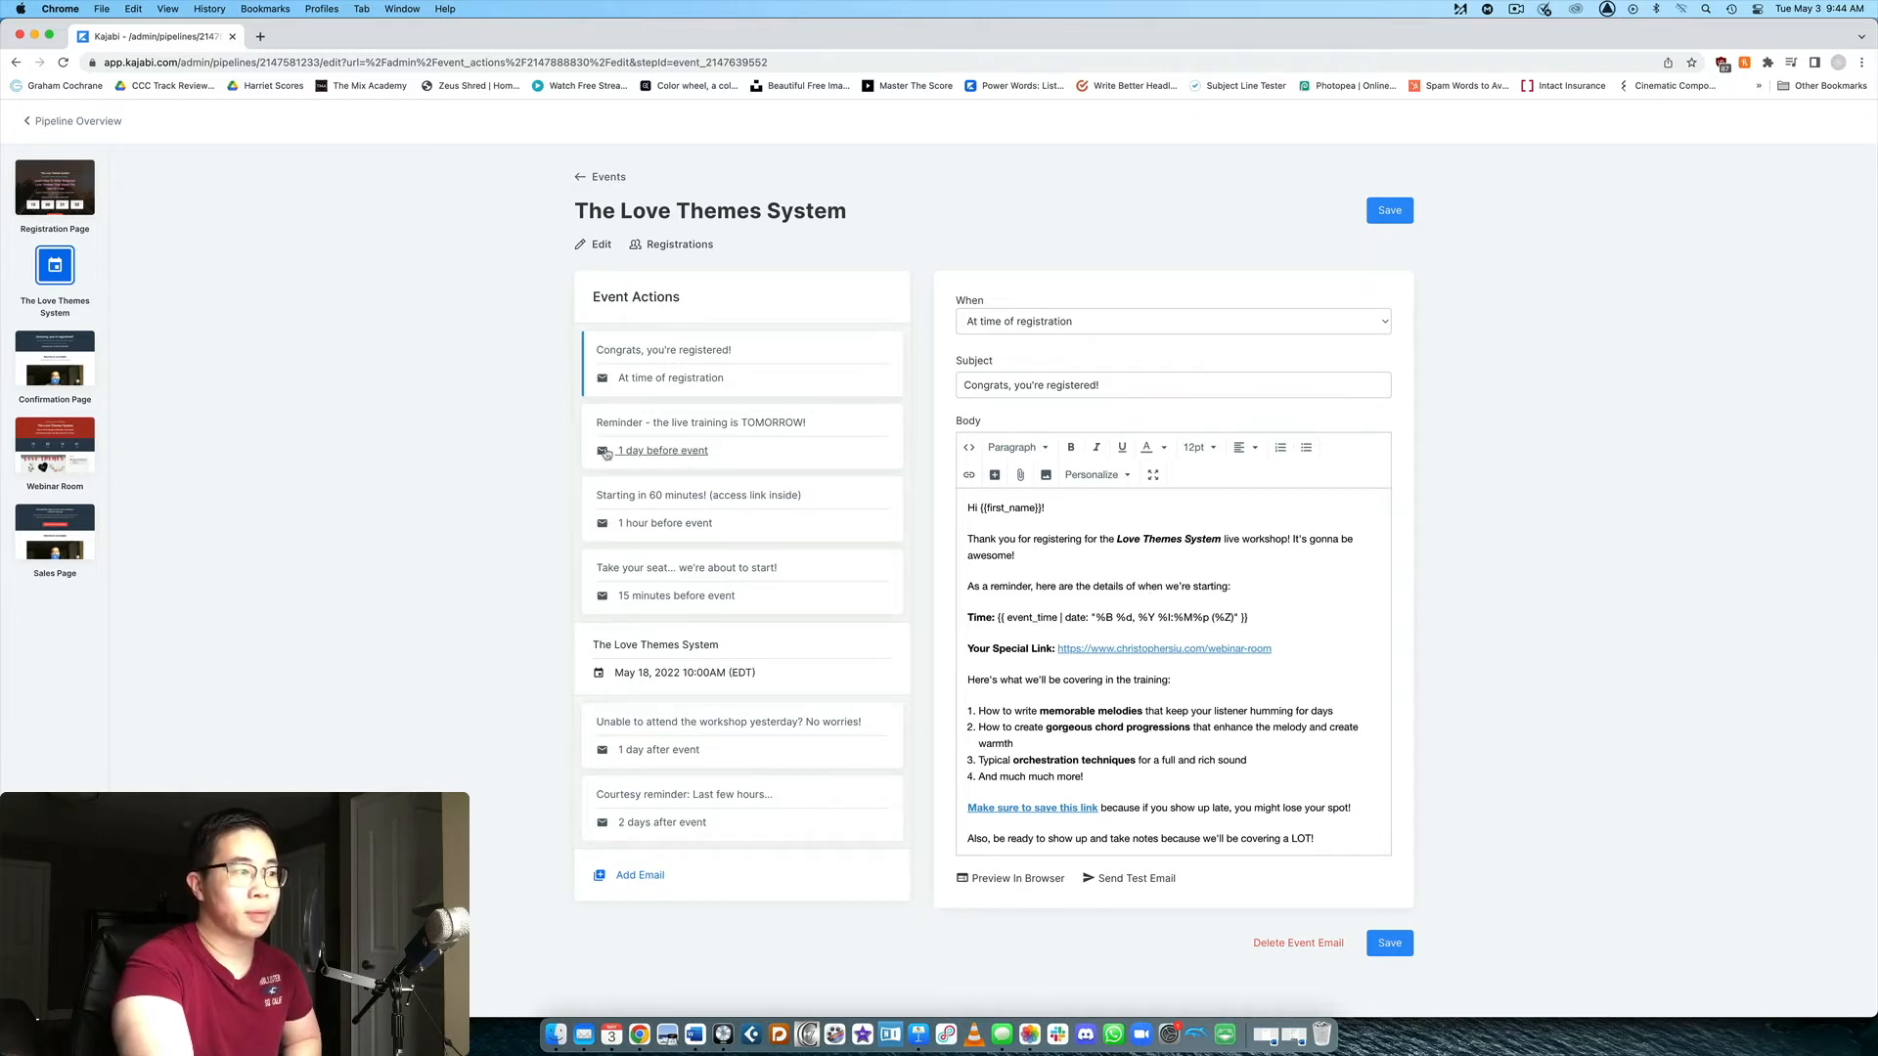
Step: Open the event's reminder email scheduled 1 day before and review its content and the list of event emails
{"action": "left_click", "coordinate": [648, 453]}
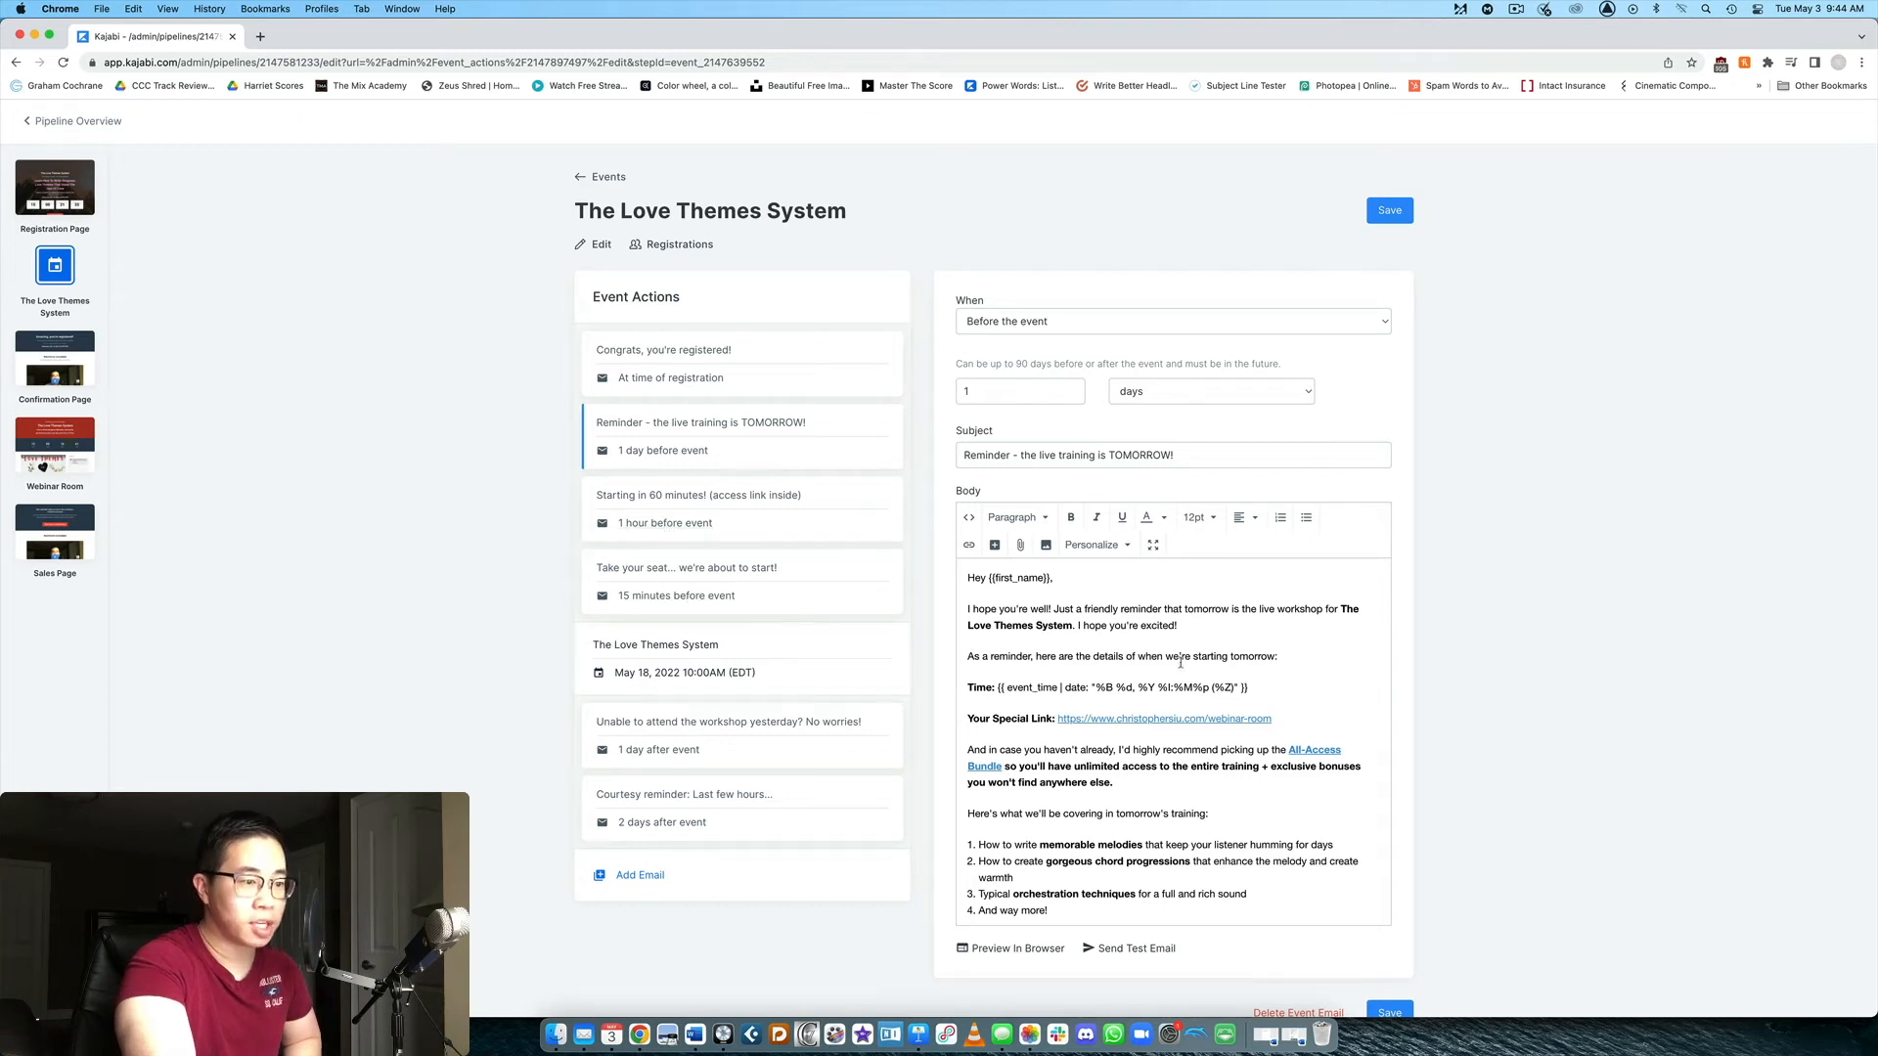
{"action": "scroll", "coordinate": [1180, 663], "scroll_direction": "down", "scroll_amount": 2}
{"action": "scroll", "coordinate": [1188, 670], "scroll_direction": "up", "scroll_amount": 2}
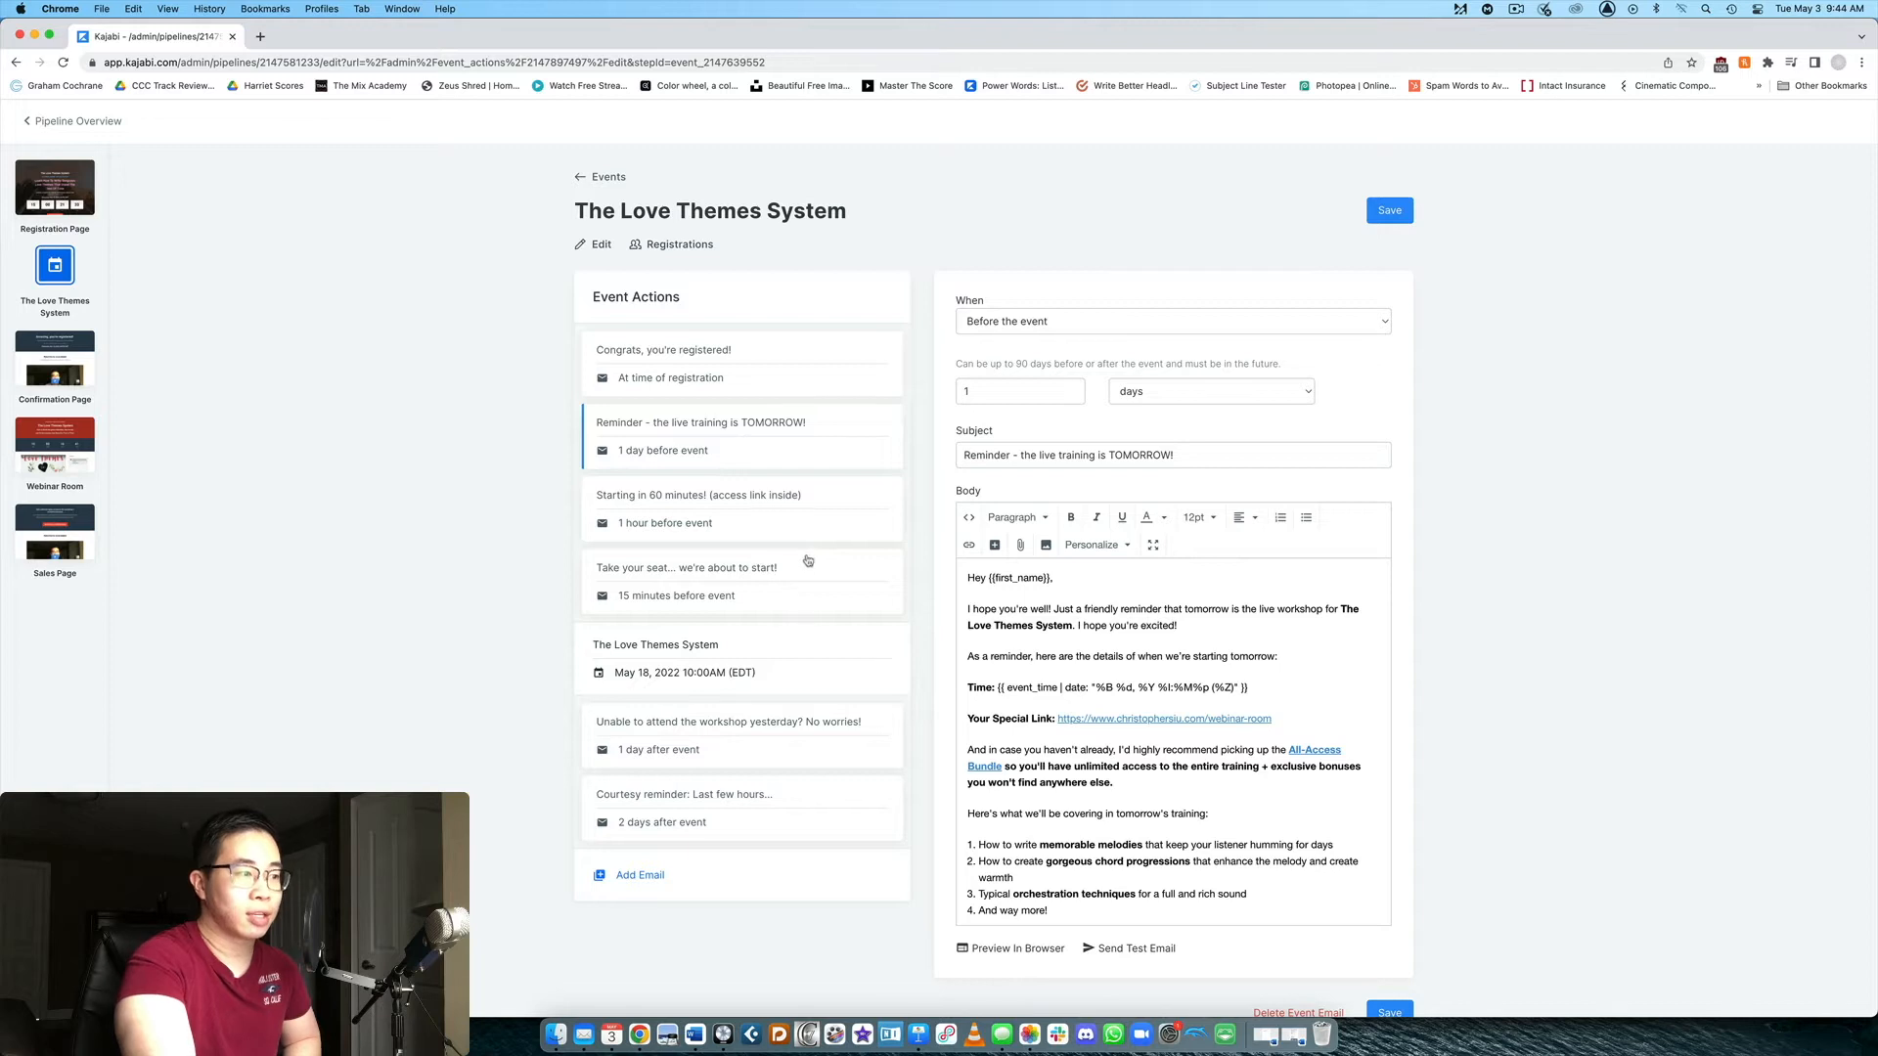
{"action": "scroll", "coordinate": [806, 563], "scroll_direction": "down", "scroll_amount": 1}
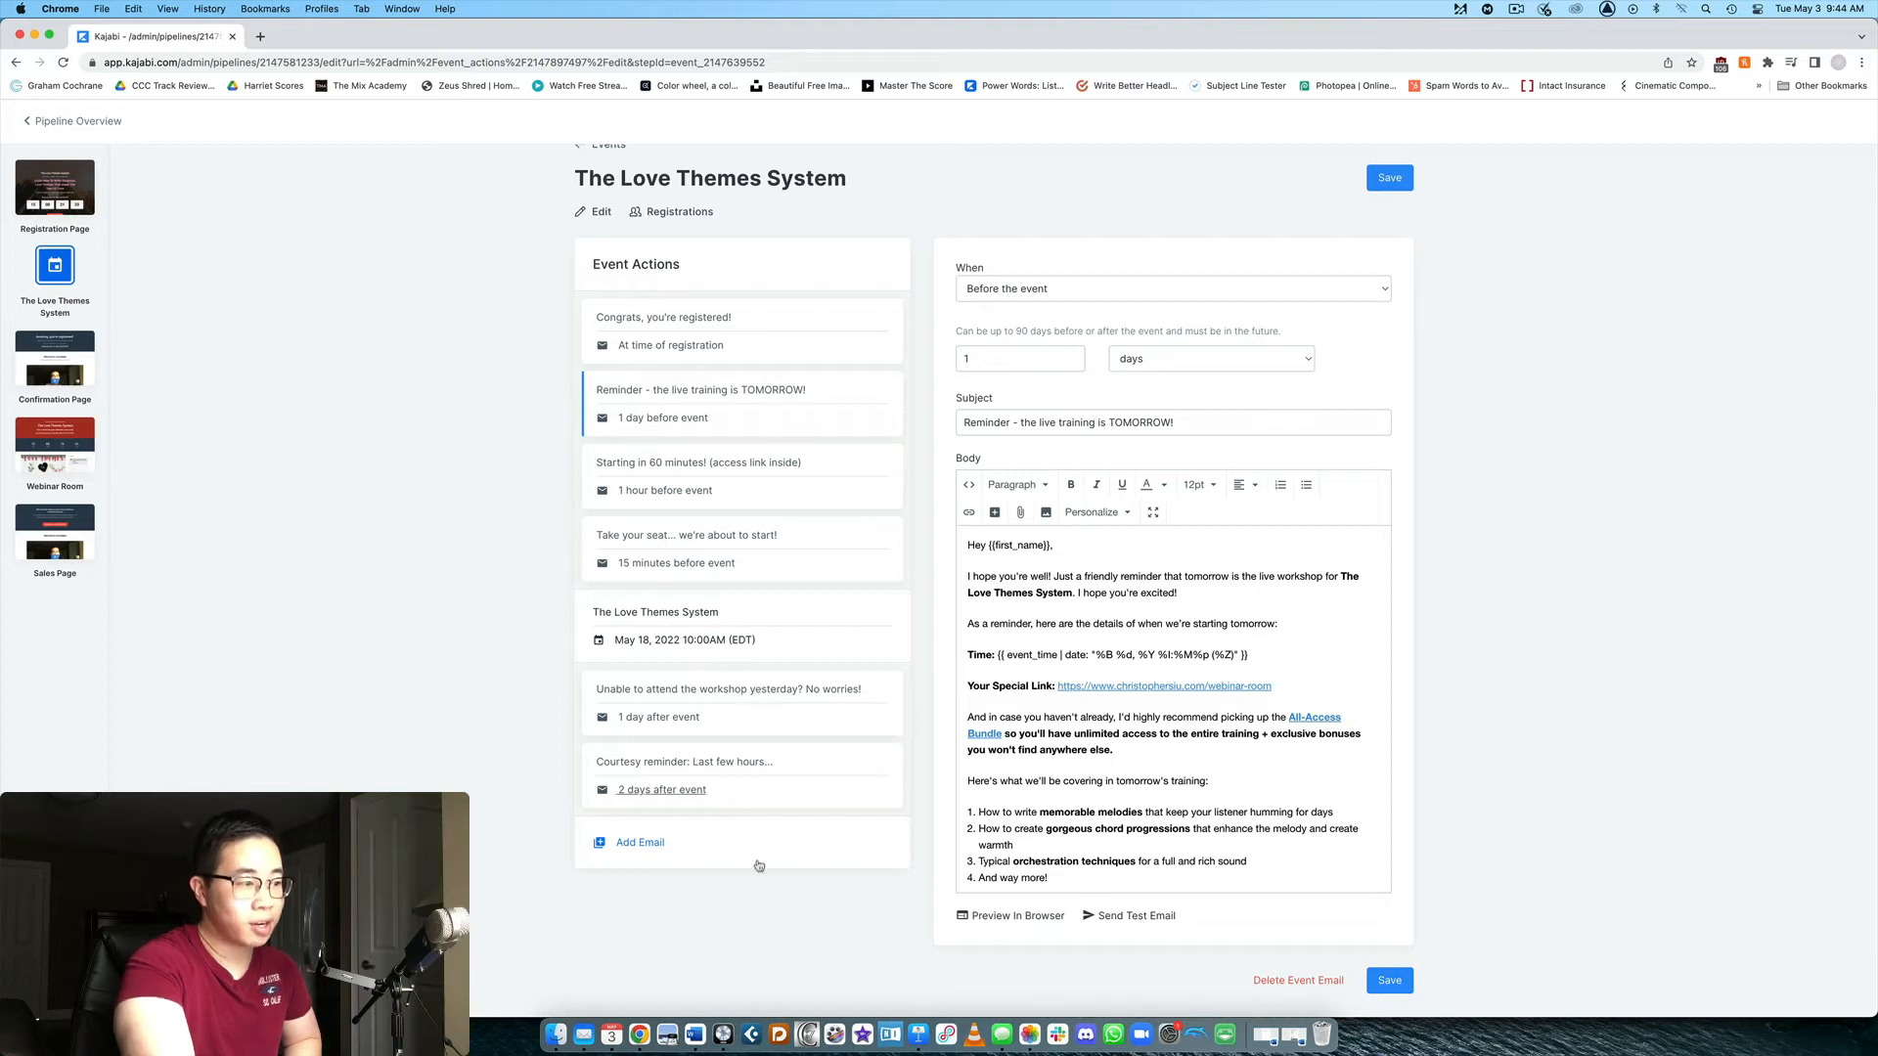
Step: Open the follow-up email scheduled 1 day after the event and read through its body
{"action": "left_click", "coordinate": [660, 723]}
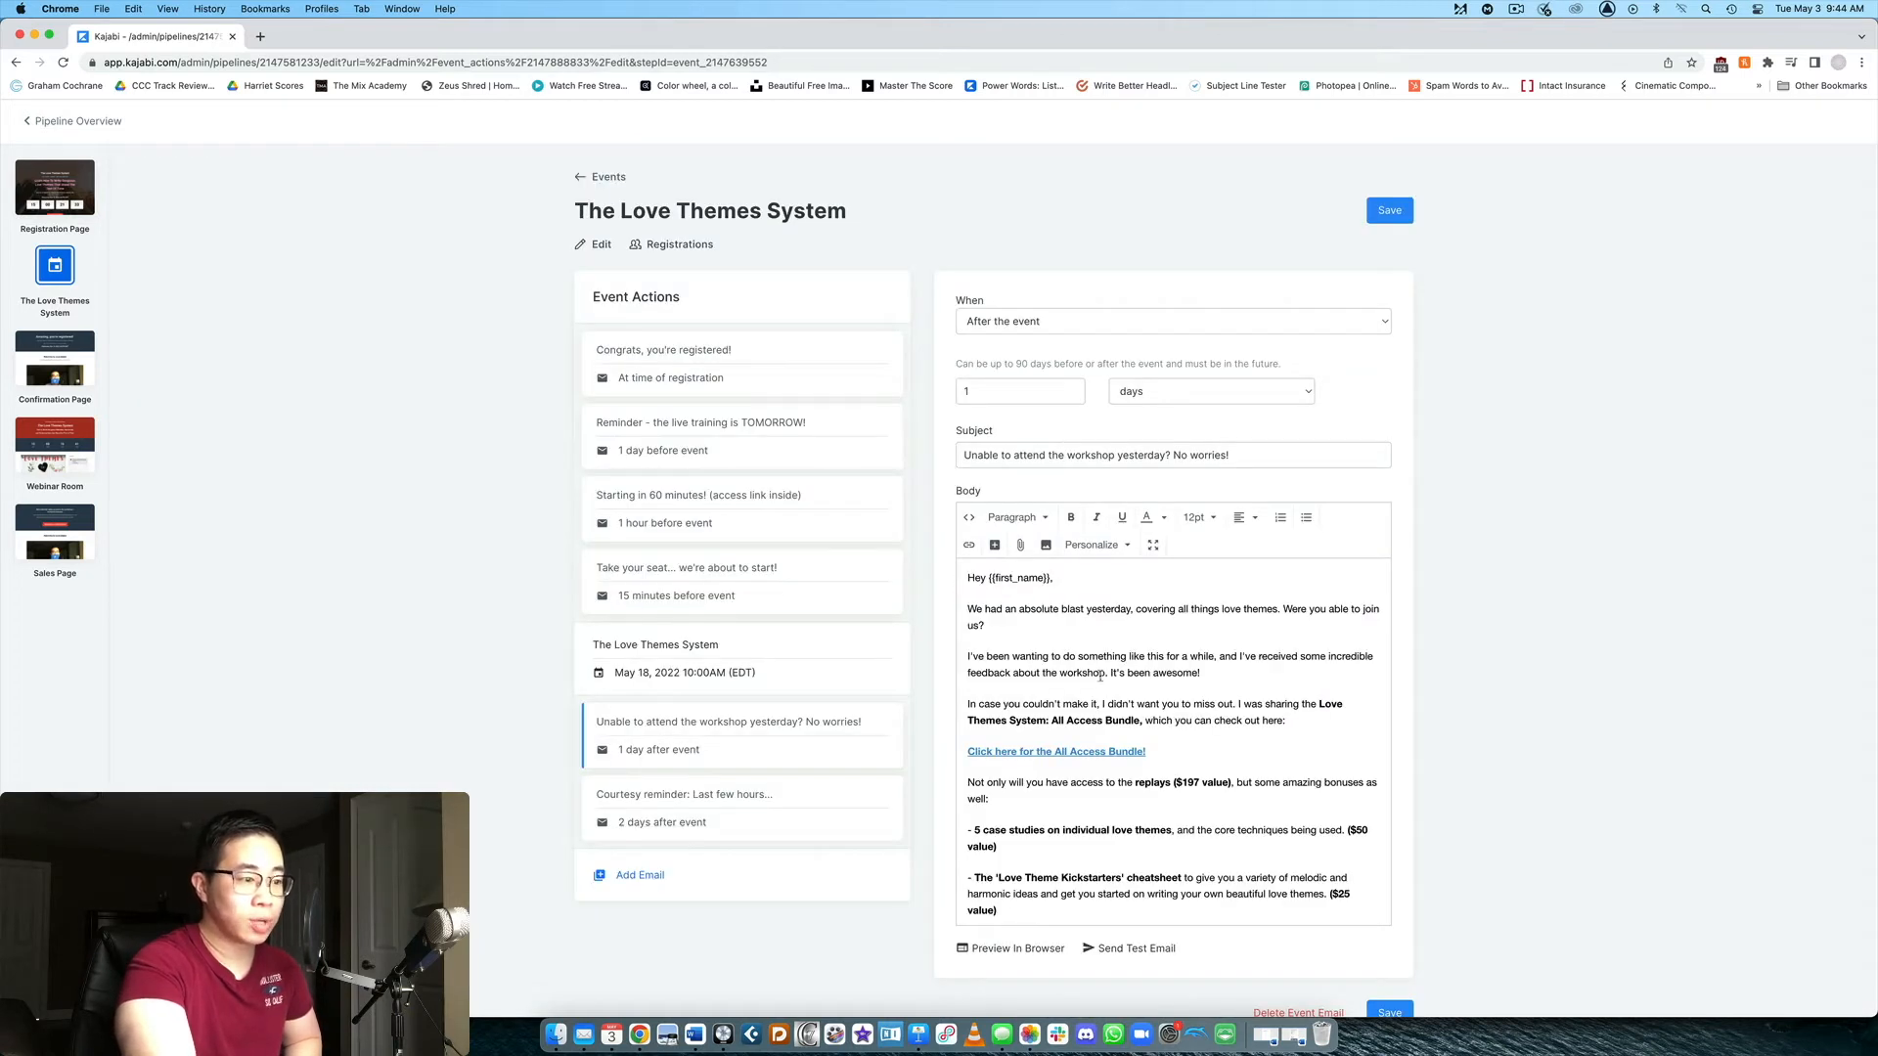
{"action": "scroll", "coordinate": [1109, 670], "scroll_direction": "down", "scroll_amount": 4}
{"action": "scroll", "coordinate": [1108, 670], "scroll_direction": "down", "scroll_amount": 3}
{"action": "scroll", "coordinate": [1123, 726], "scroll_direction": "up", "scroll_amount": 5}
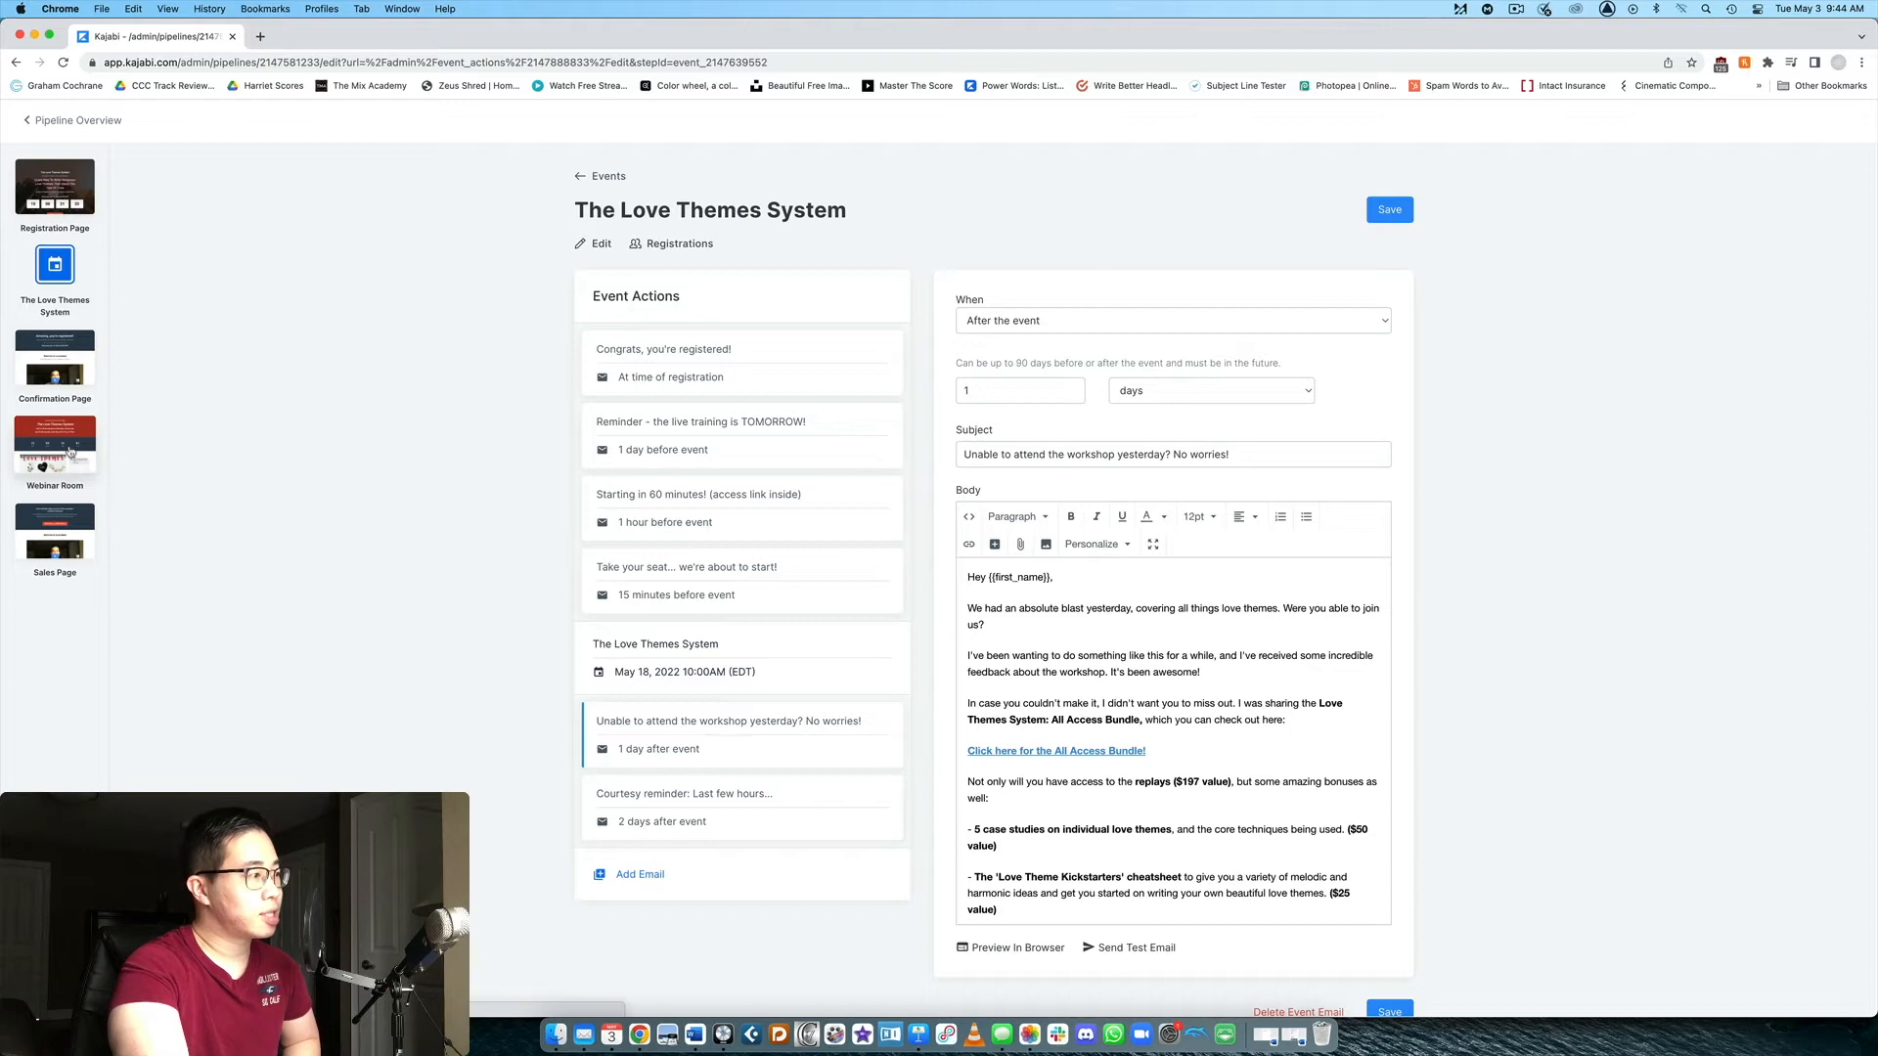
Step: Switch to the Webinar Room page, review its layout and open the YouTube Live section's settings
{"action": "left_click", "coordinate": [70, 450]}
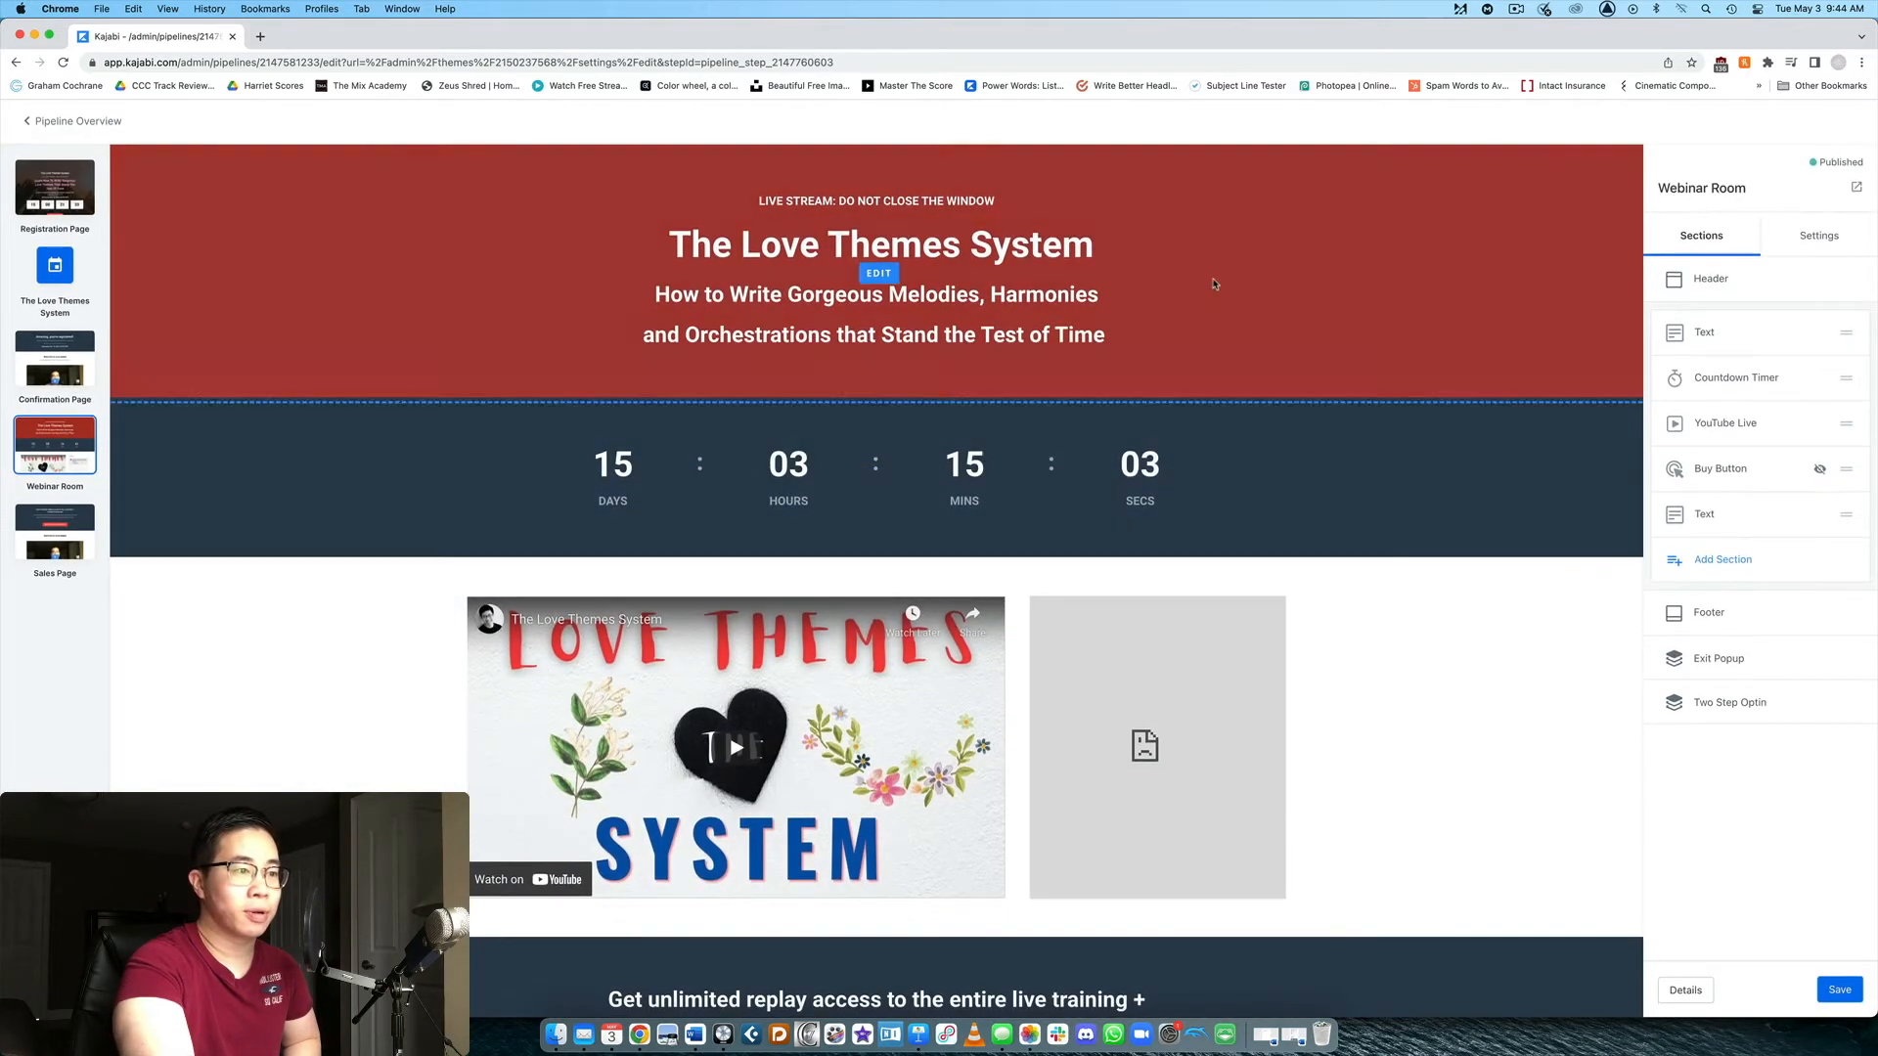
{"action": "scroll", "coordinate": [1398, 452], "scroll_direction": "down", "scroll_amount": 3}
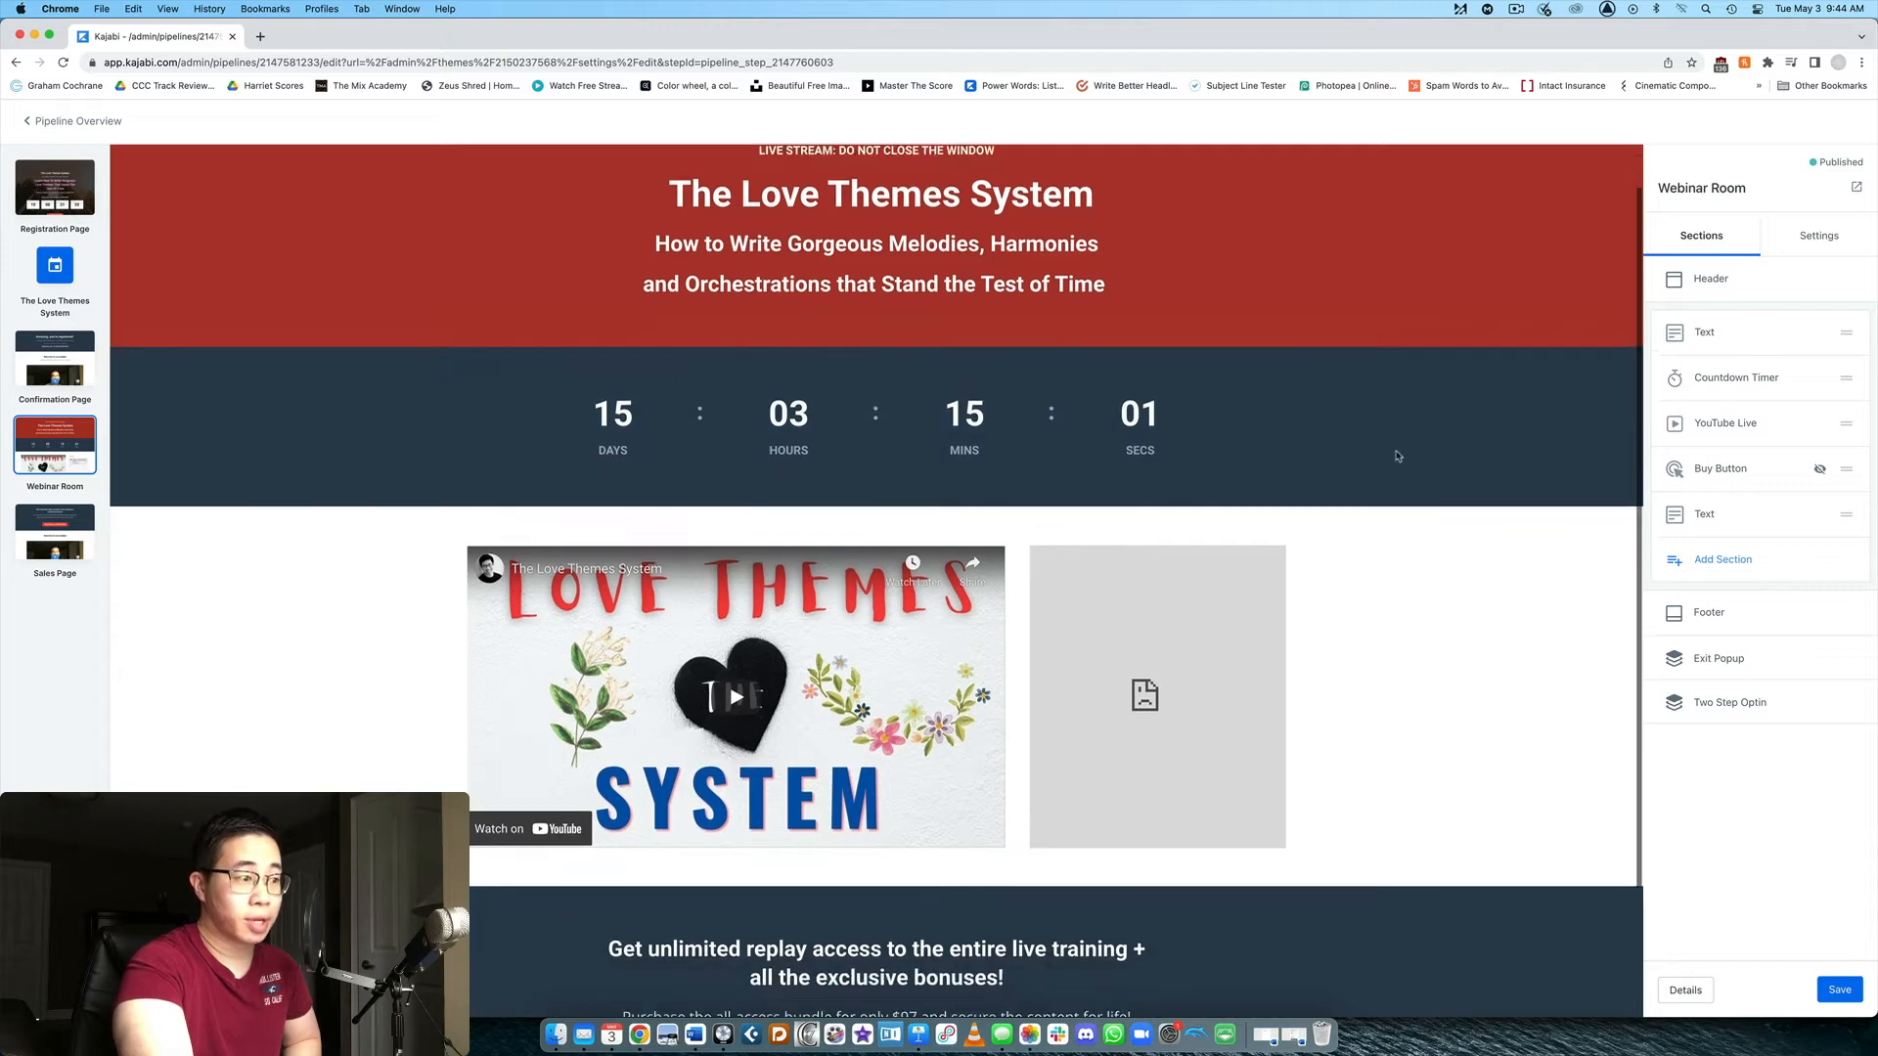
{"action": "left_click", "coordinate": [1017, 440]}
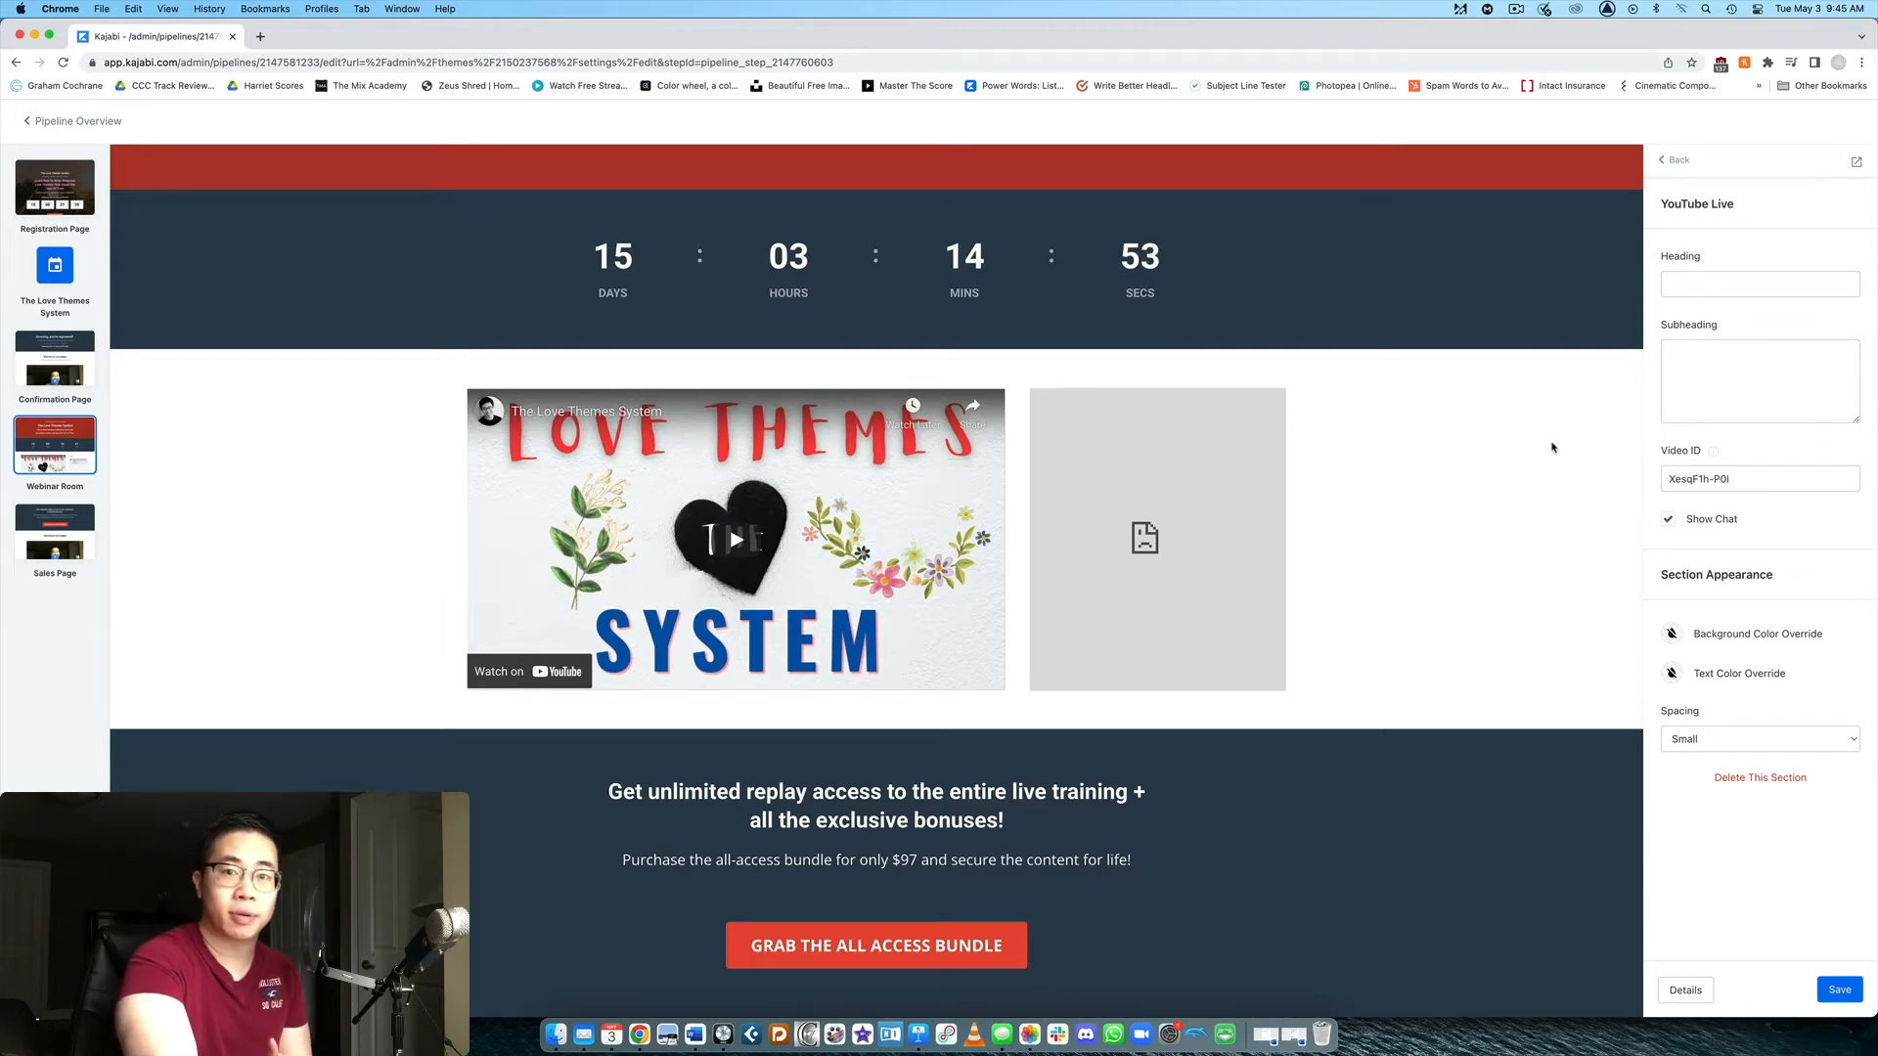
Step: Examine the YouTube Live section's Video ID field and open the settings of the replay access text section
{"action": "left_click", "coordinate": [1711, 476]}
{"action": "key", "text": "super+a"}
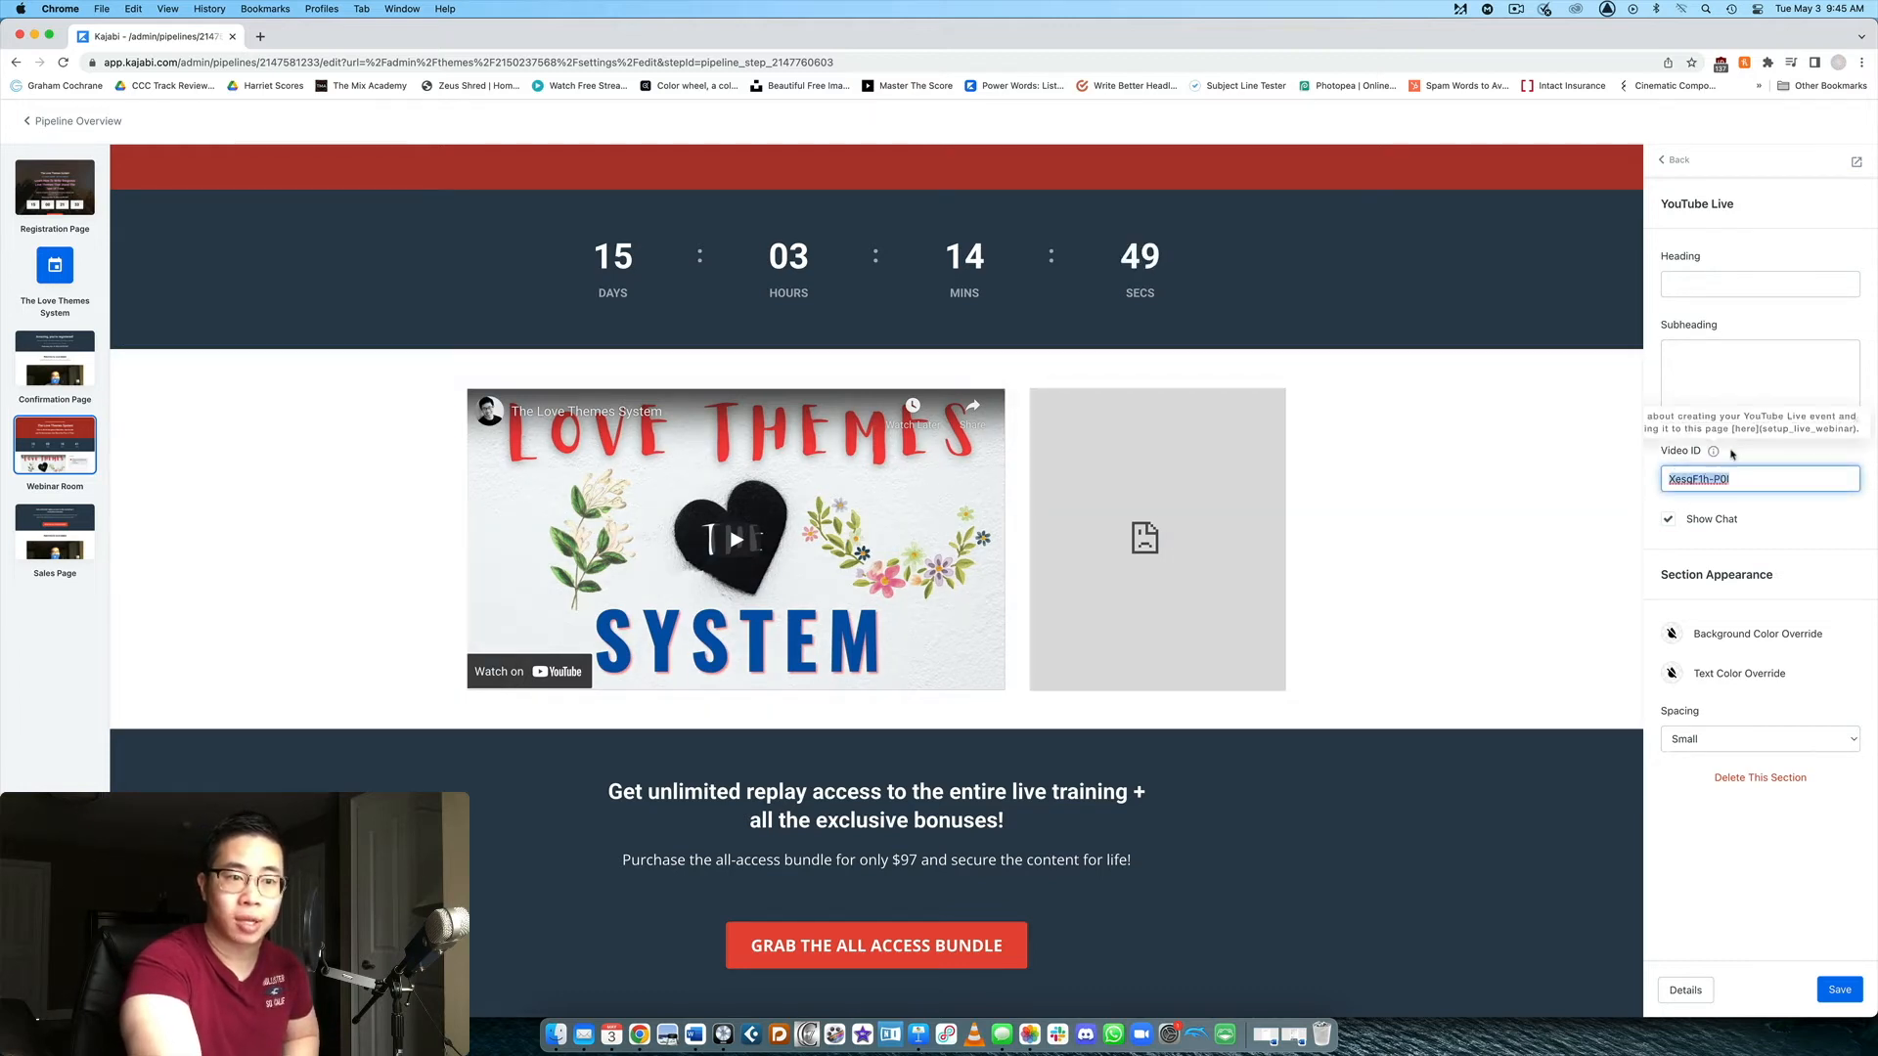
{"action": "left_click", "coordinate": [1585, 503]}
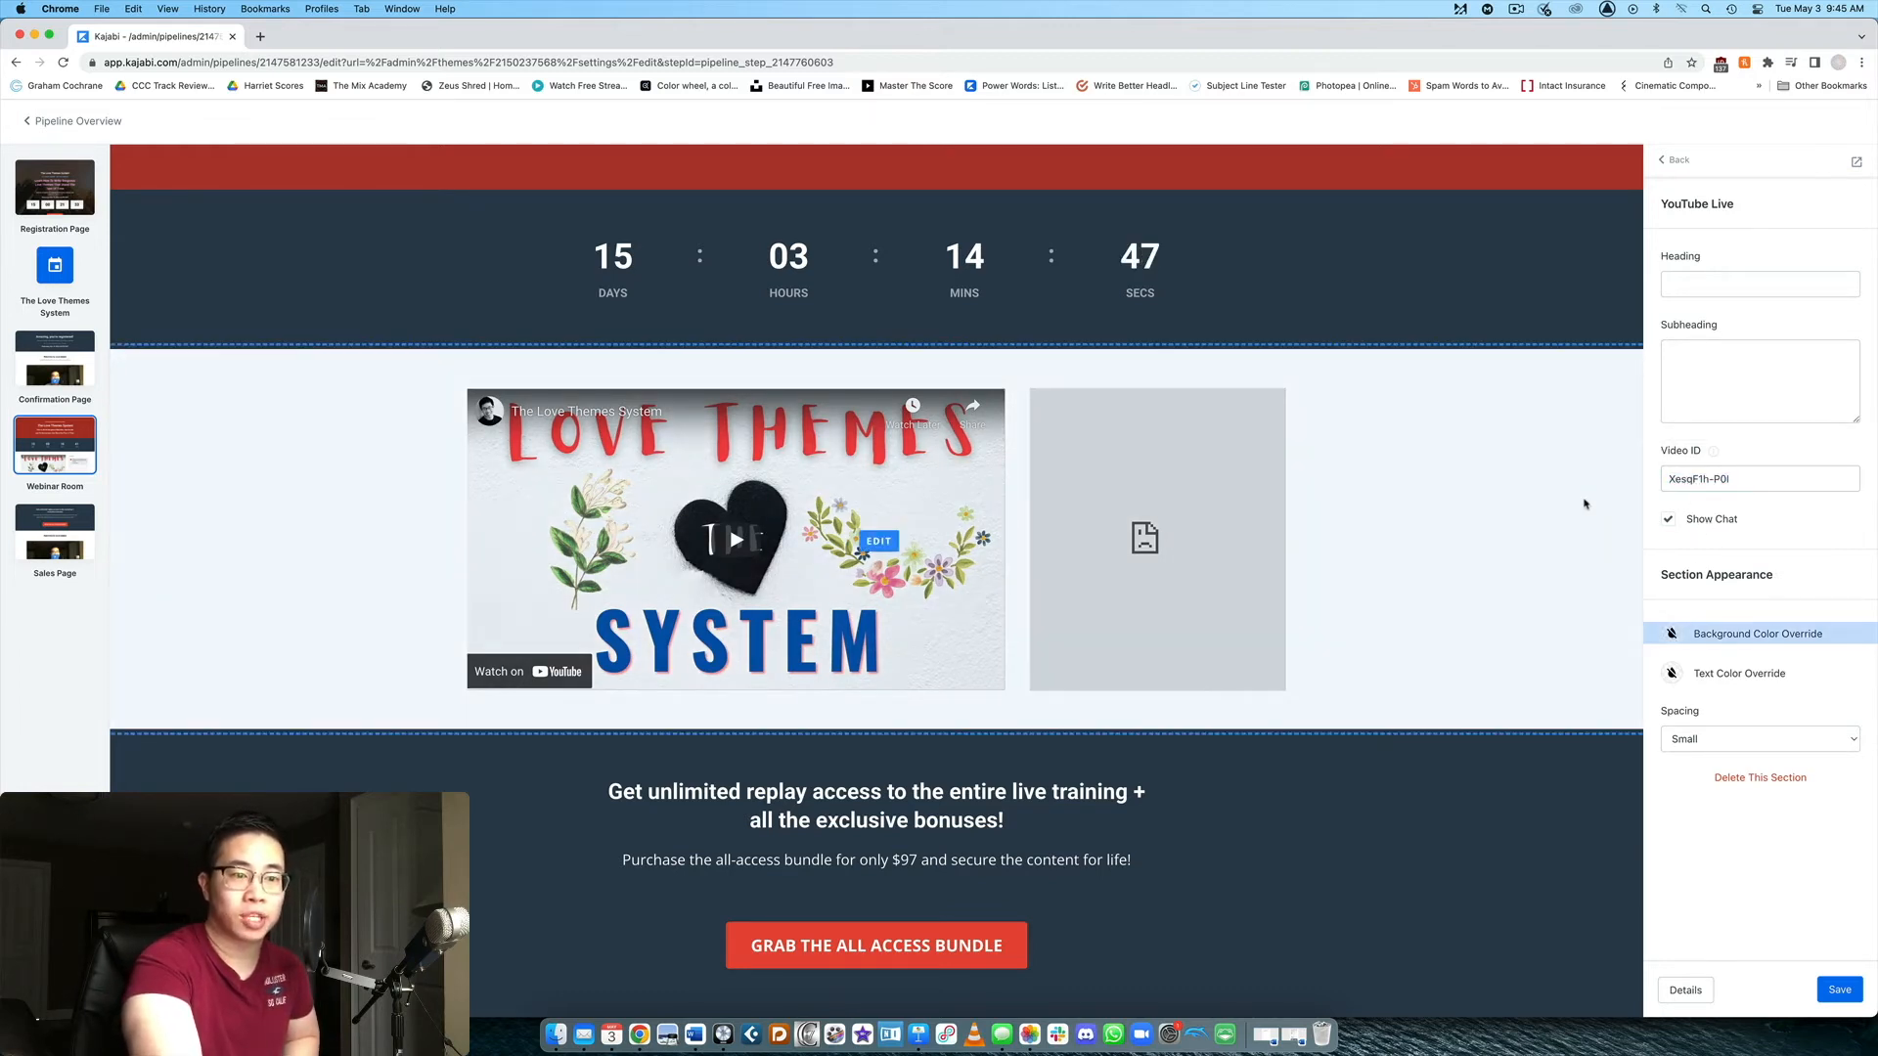
{"action": "left_click", "coordinate": [903, 843]}
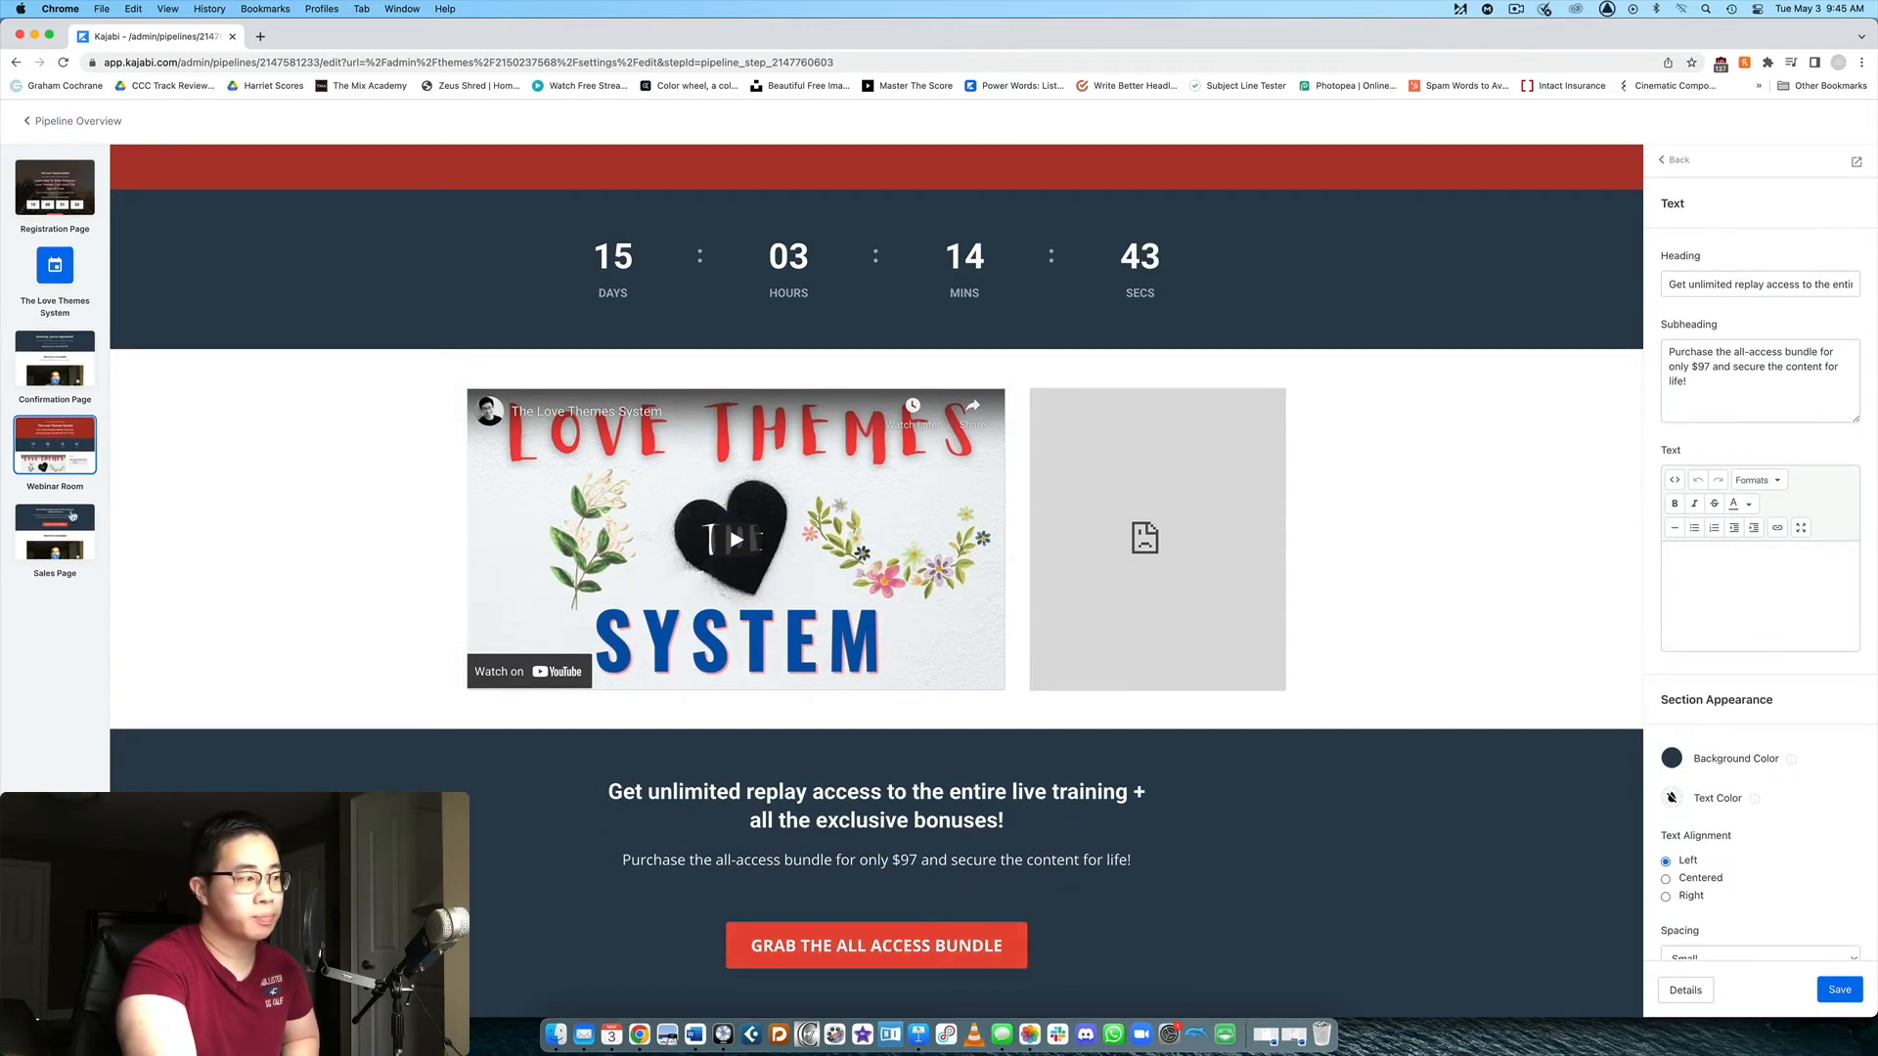
Step: Switch to the Sales Page and review its video, countdown timer, bundle features and call to action
{"action": "left_click", "coordinate": [54, 531]}
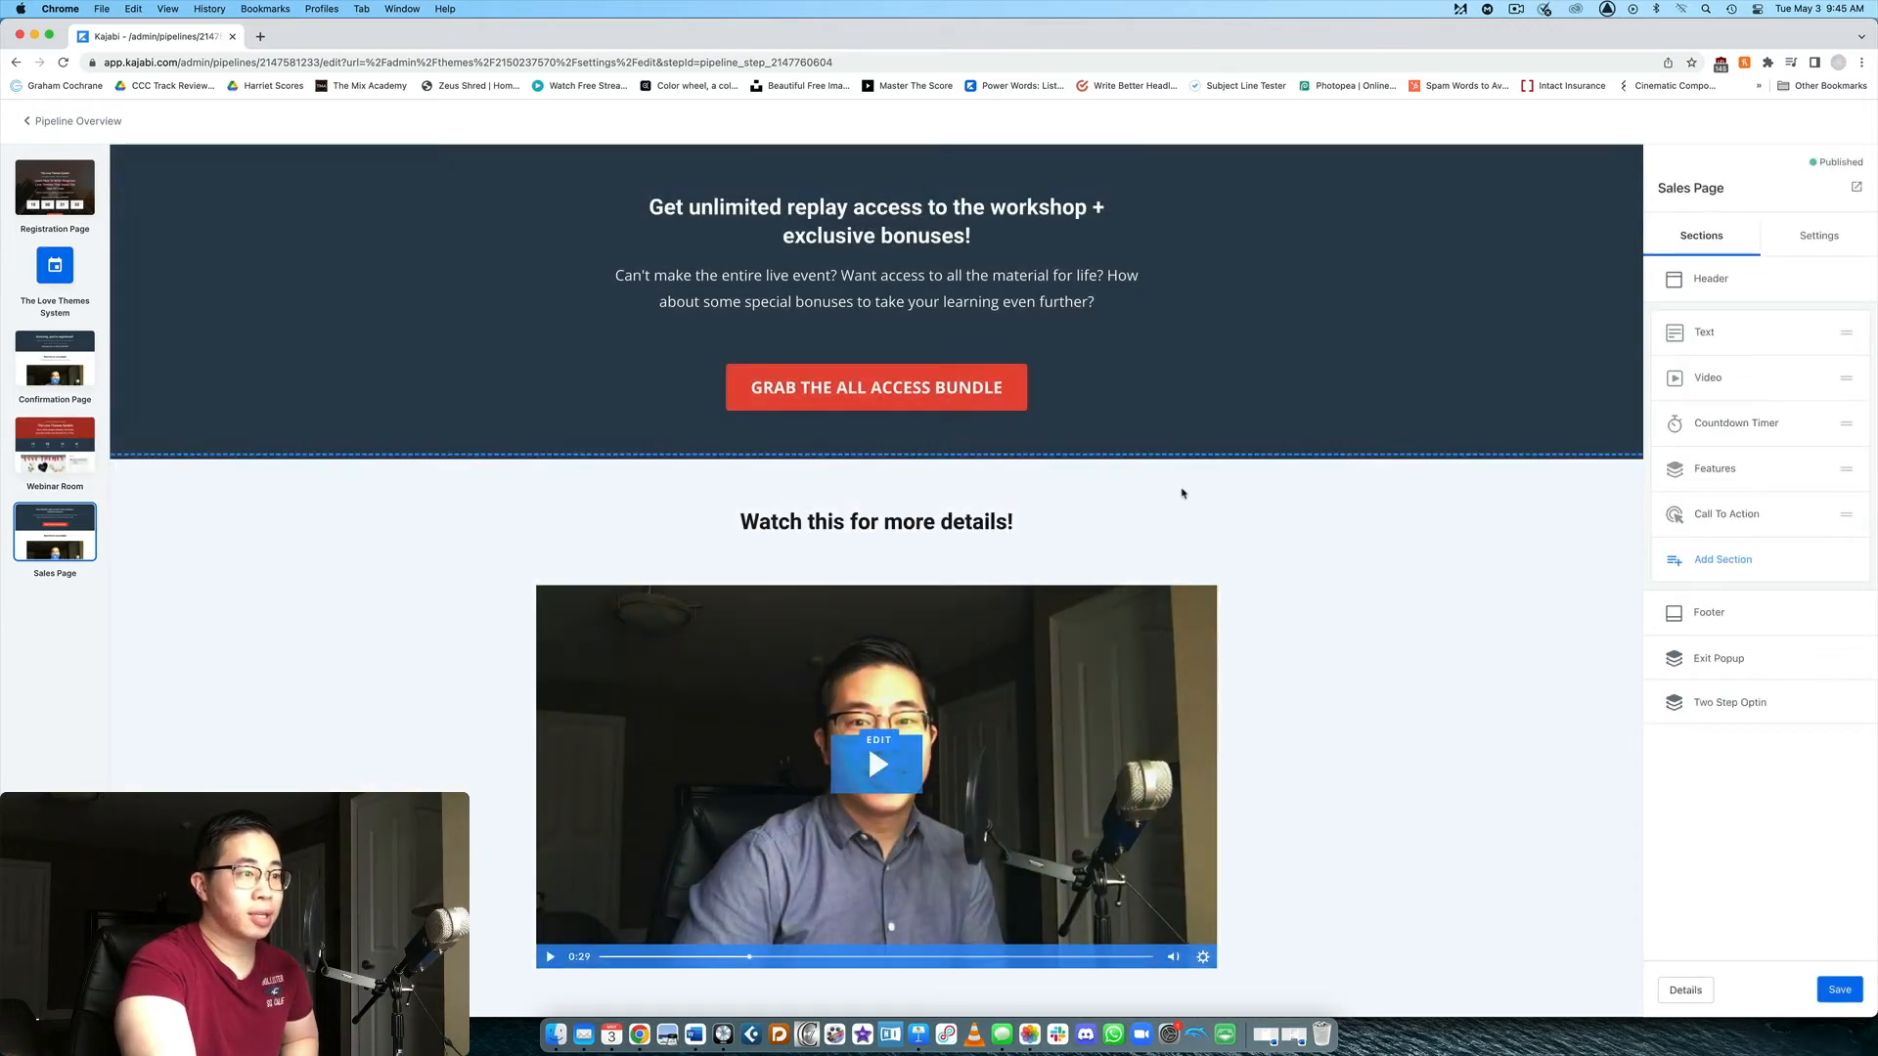
{"action": "scroll", "coordinate": [1181, 494], "scroll_direction": "down", "scroll_amount": 10}
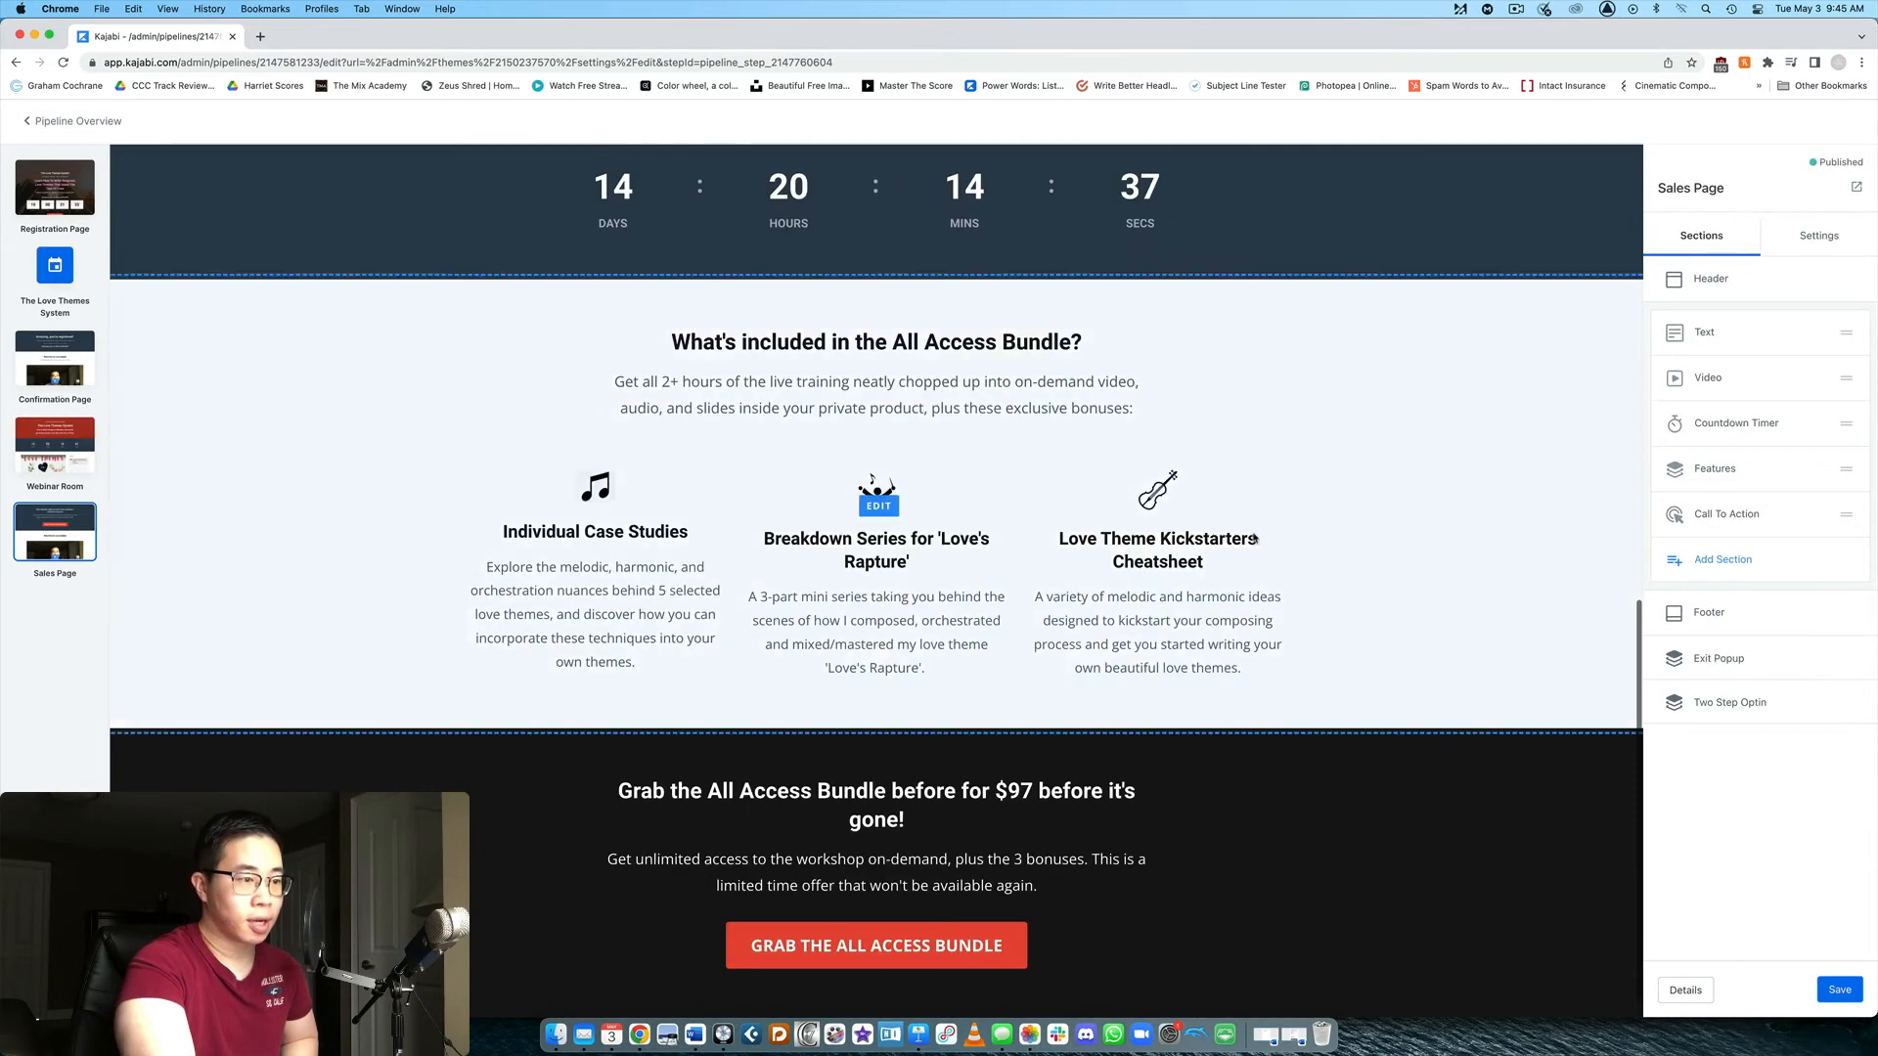
{"action": "scroll", "coordinate": [1255, 539], "scroll_direction": "up", "scroll_amount": 10}
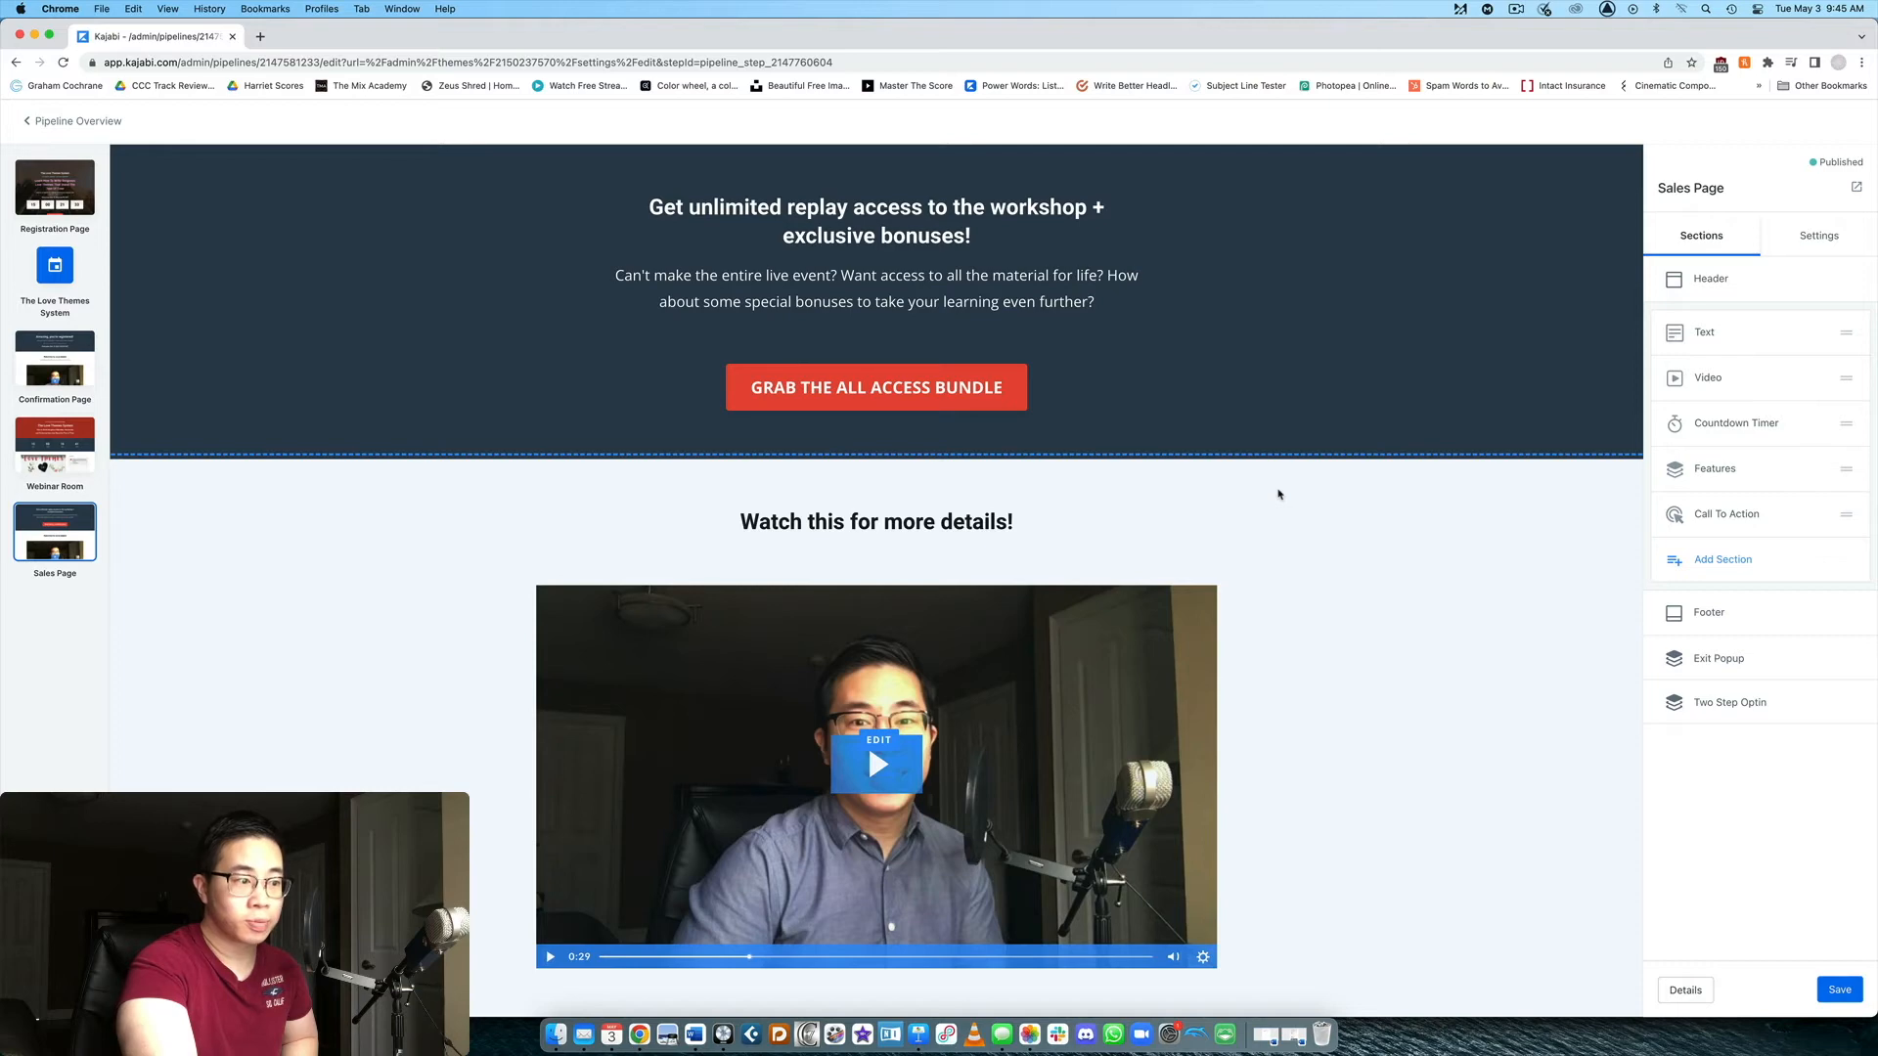
{"action": "scroll", "coordinate": [1277, 494], "scroll_direction": "down", "scroll_amount": 10}
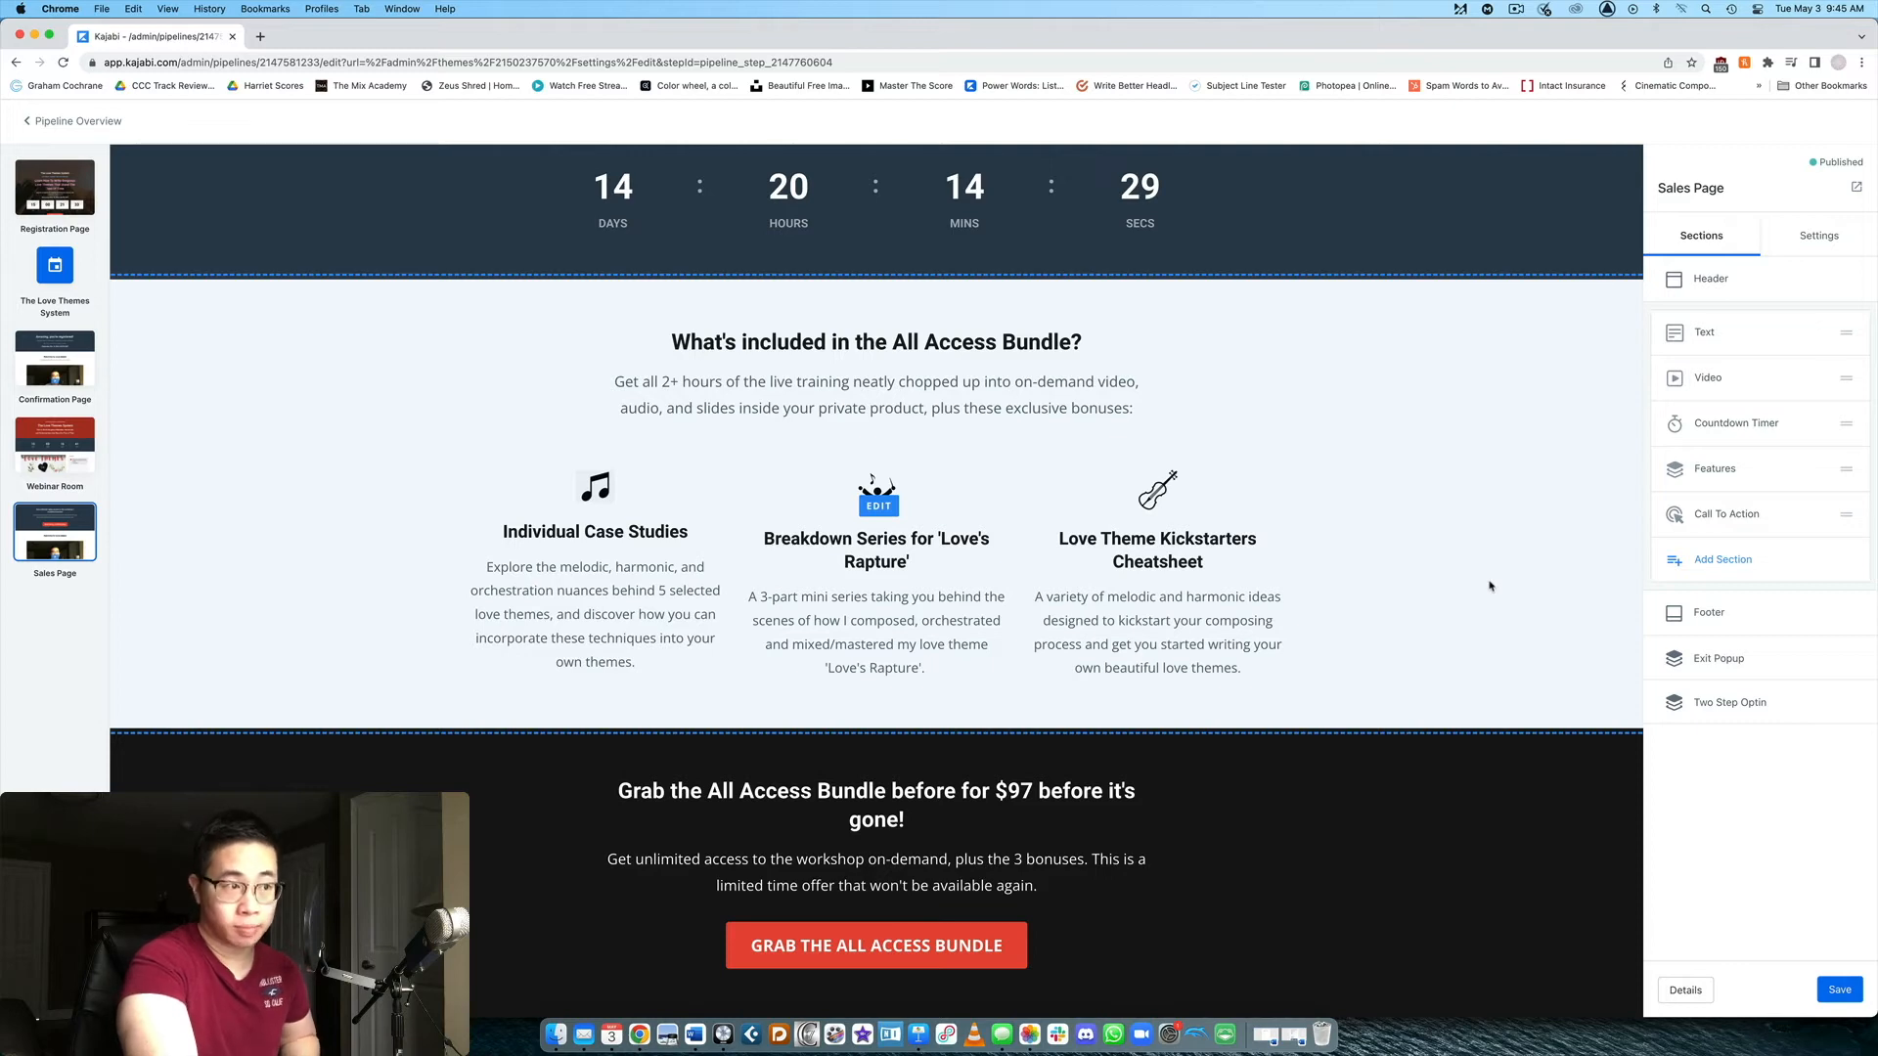
{"action": "scroll", "coordinate": [1490, 586], "scroll_direction": "up", "scroll_amount": 10}
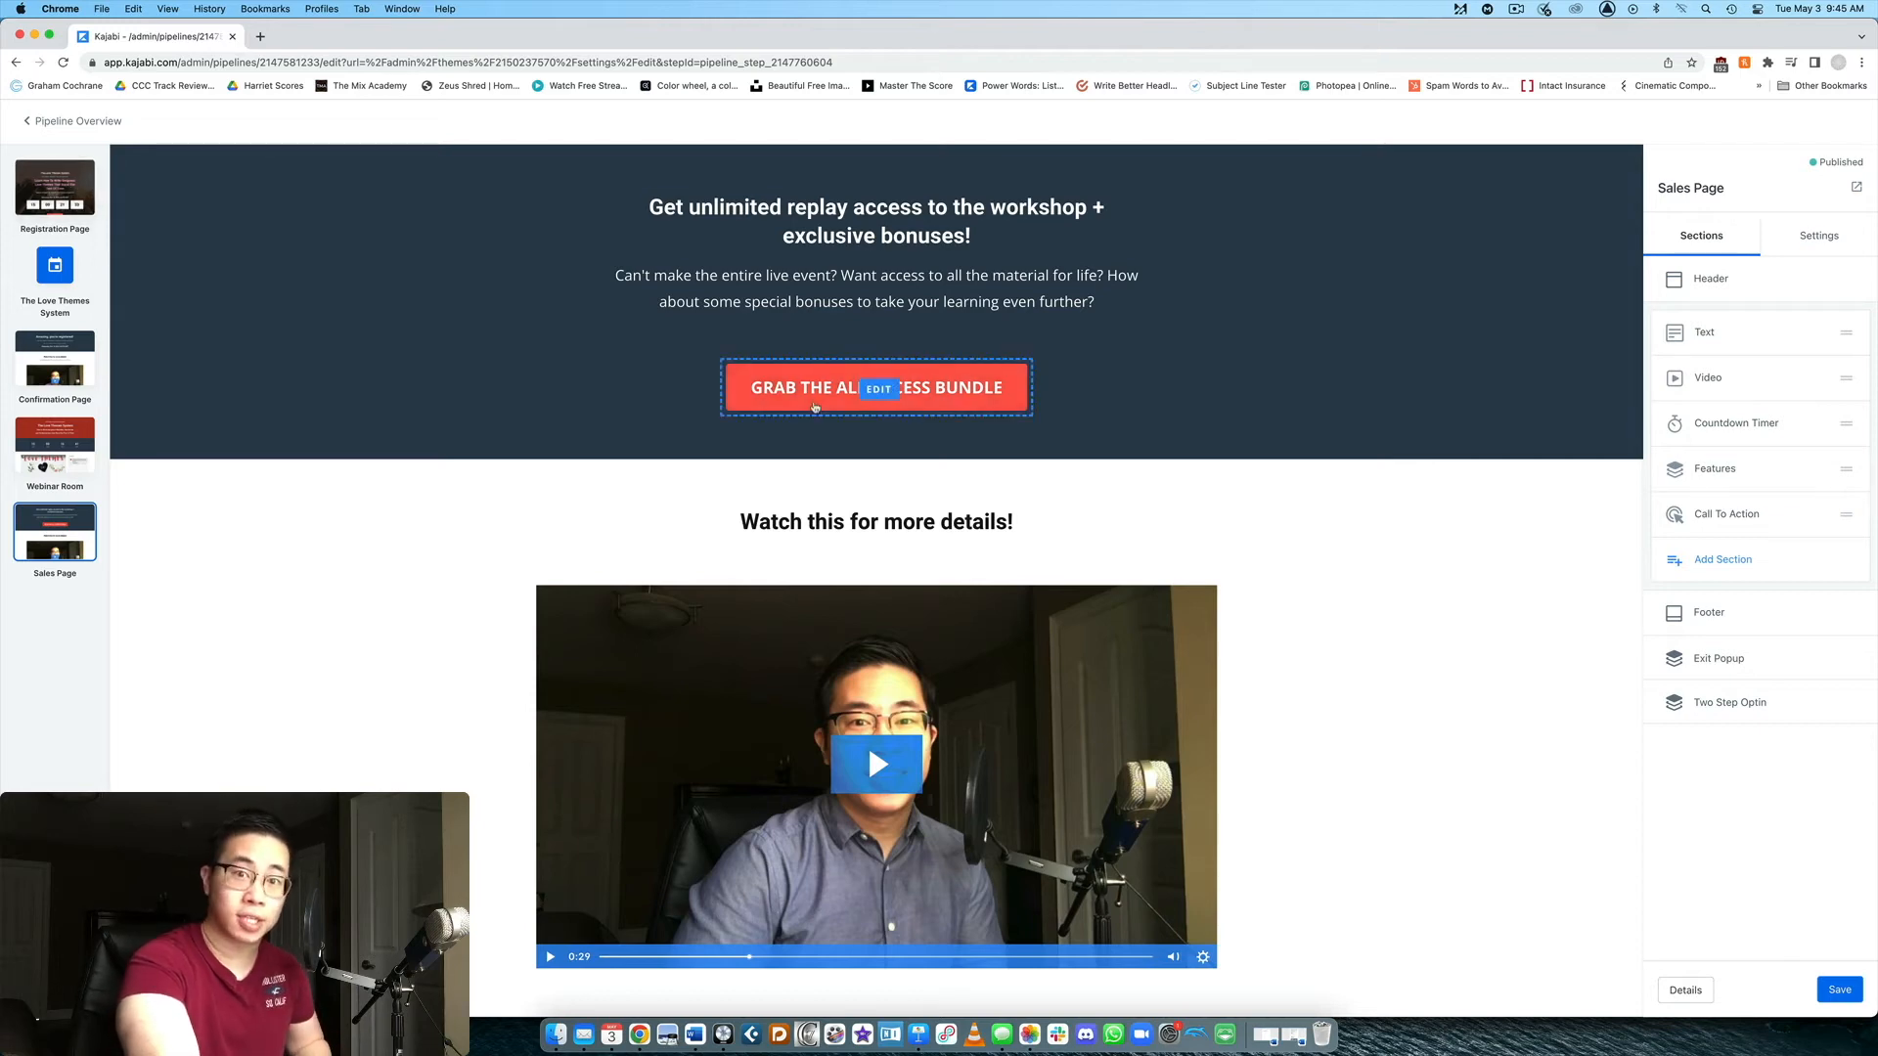
Step: Revisit the Confirmation Page, Webinar Room and Sales Page in order to review the offer flow
{"action": "left_click", "coordinate": [55, 376]}
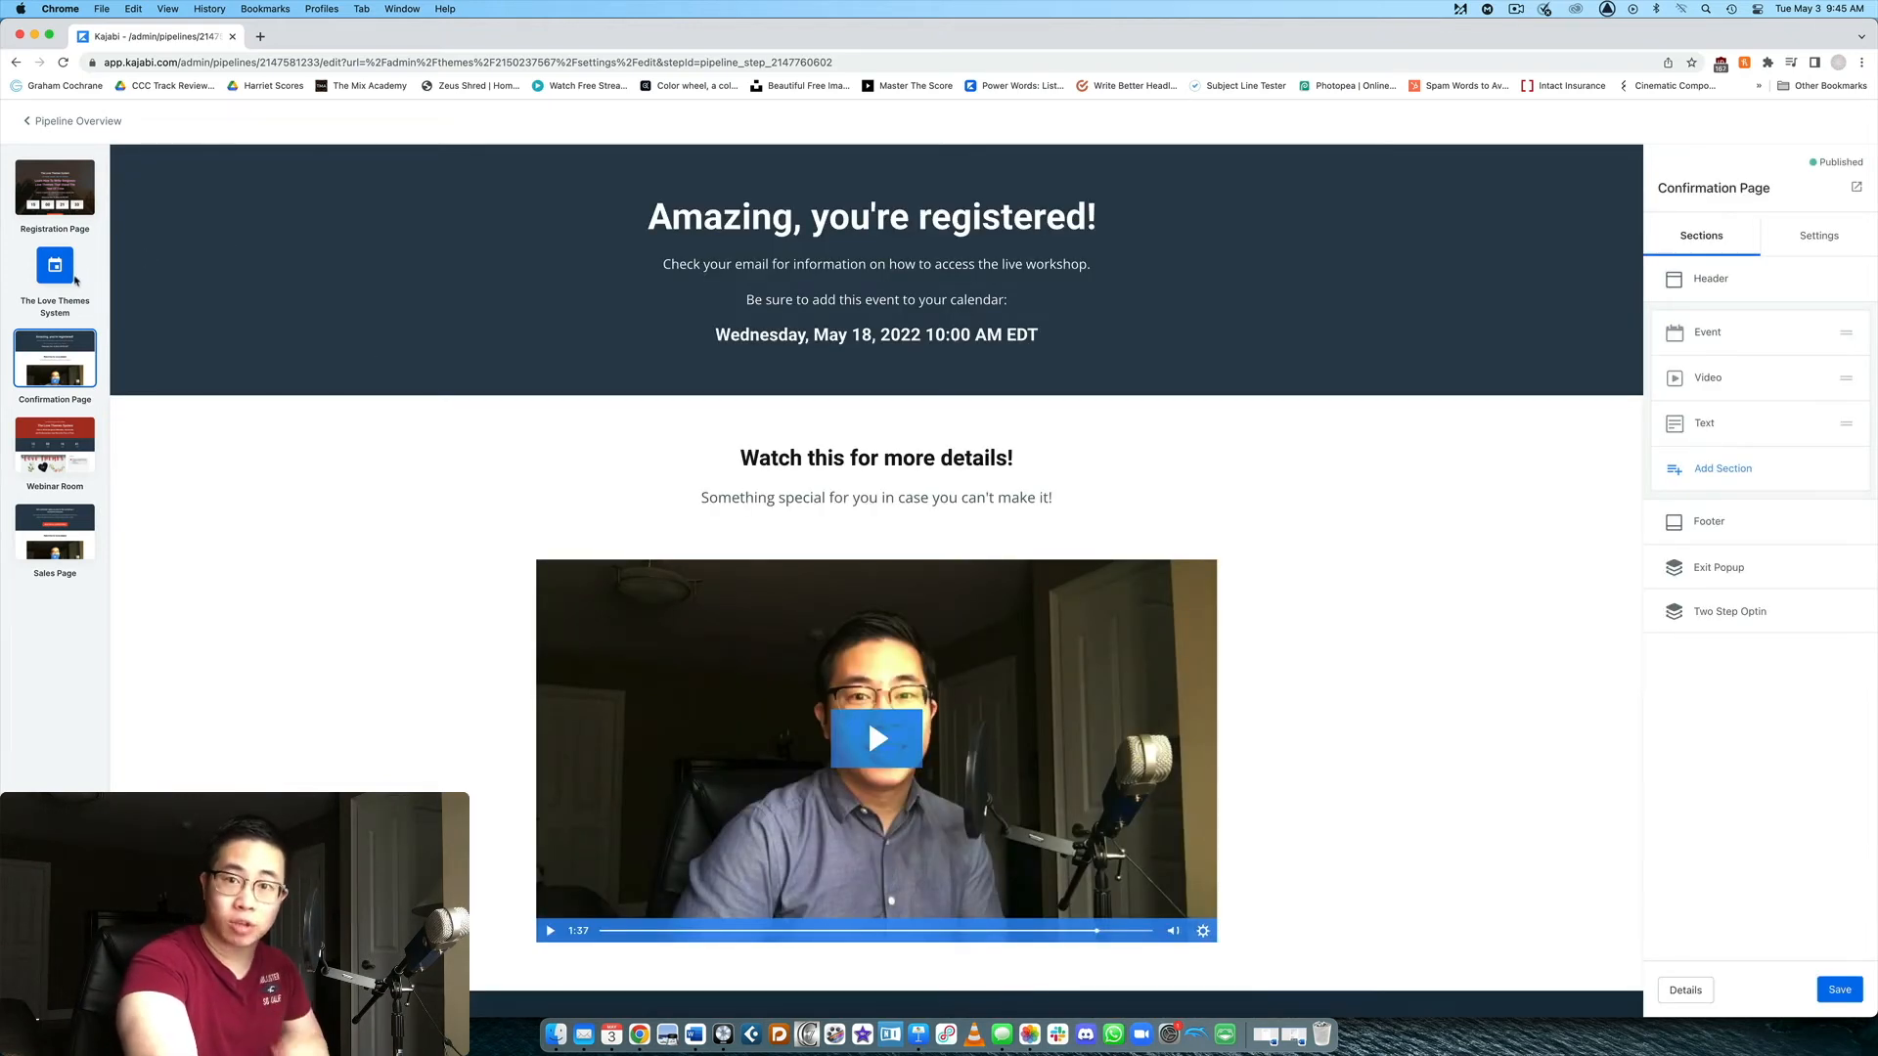
{"action": "left_click", "coordinate": [51, 447]}
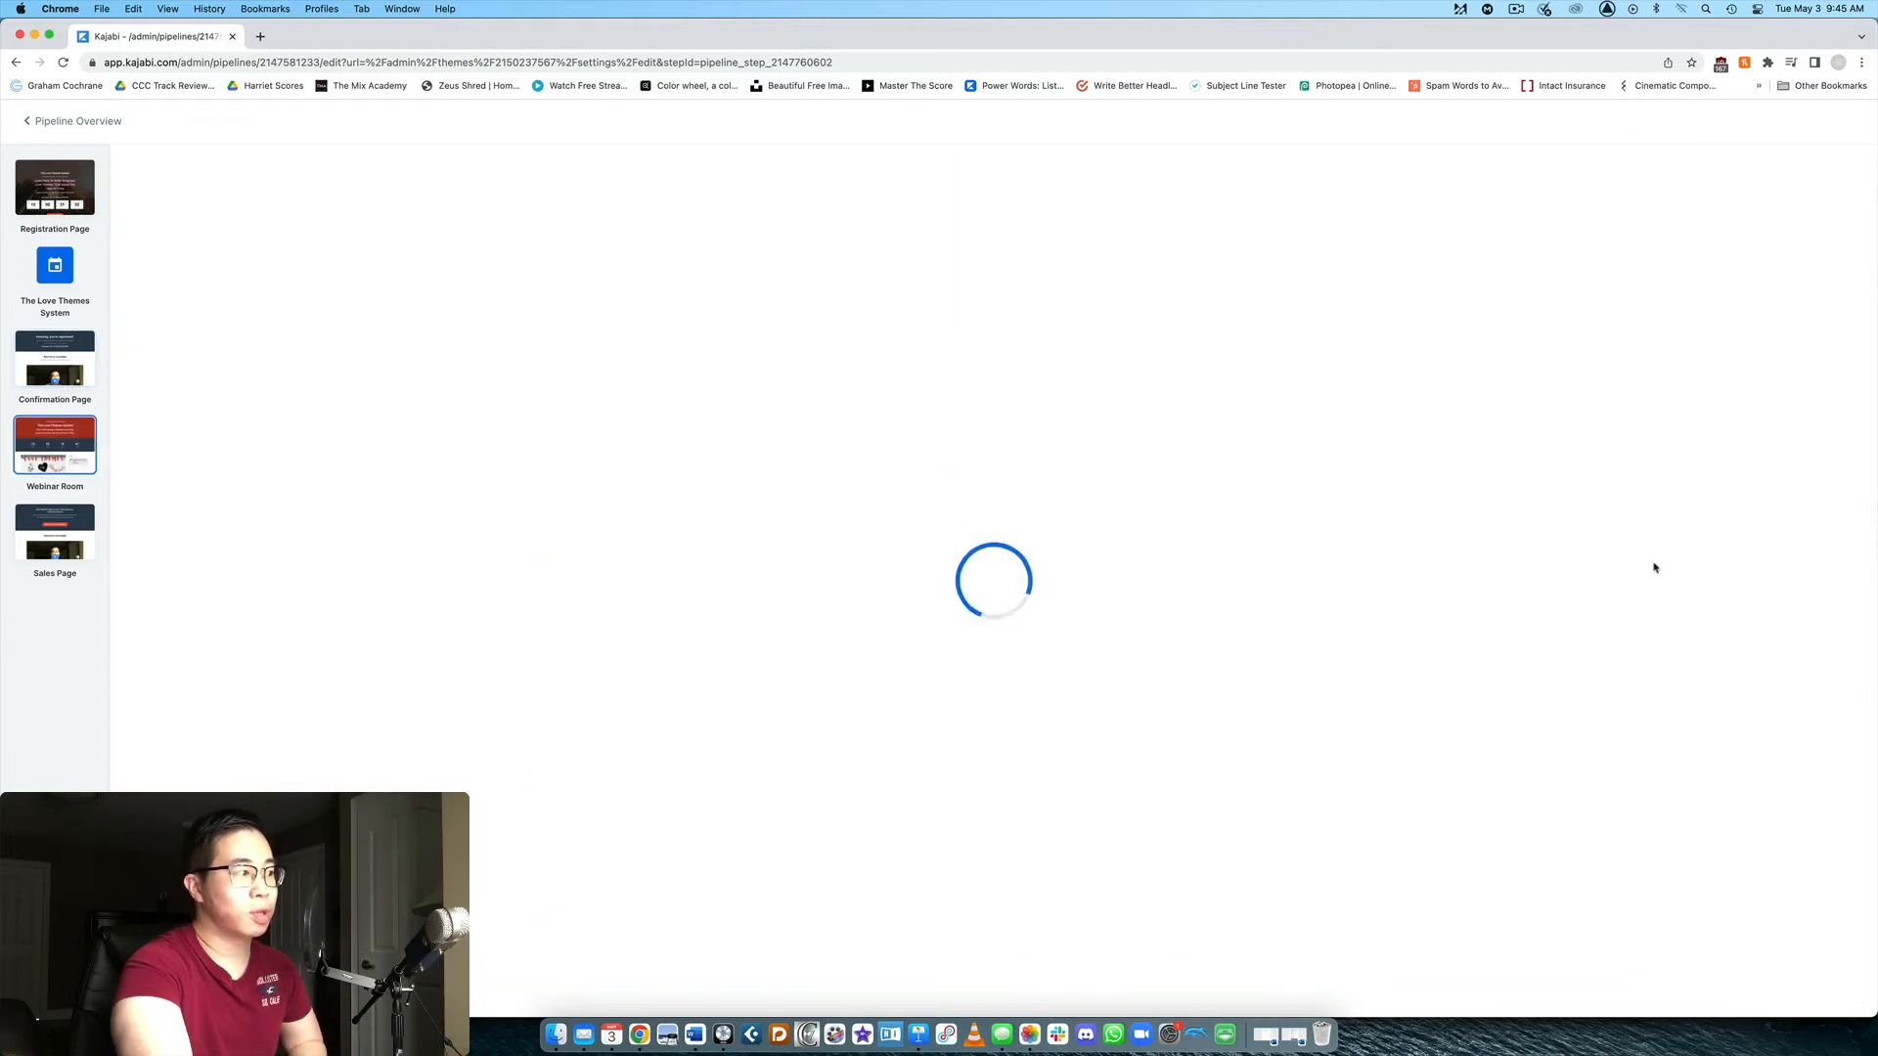
{"action": "scroll", "coordinate": [999, 480], "scroll_direction": "down", "scroll_amount": 2}
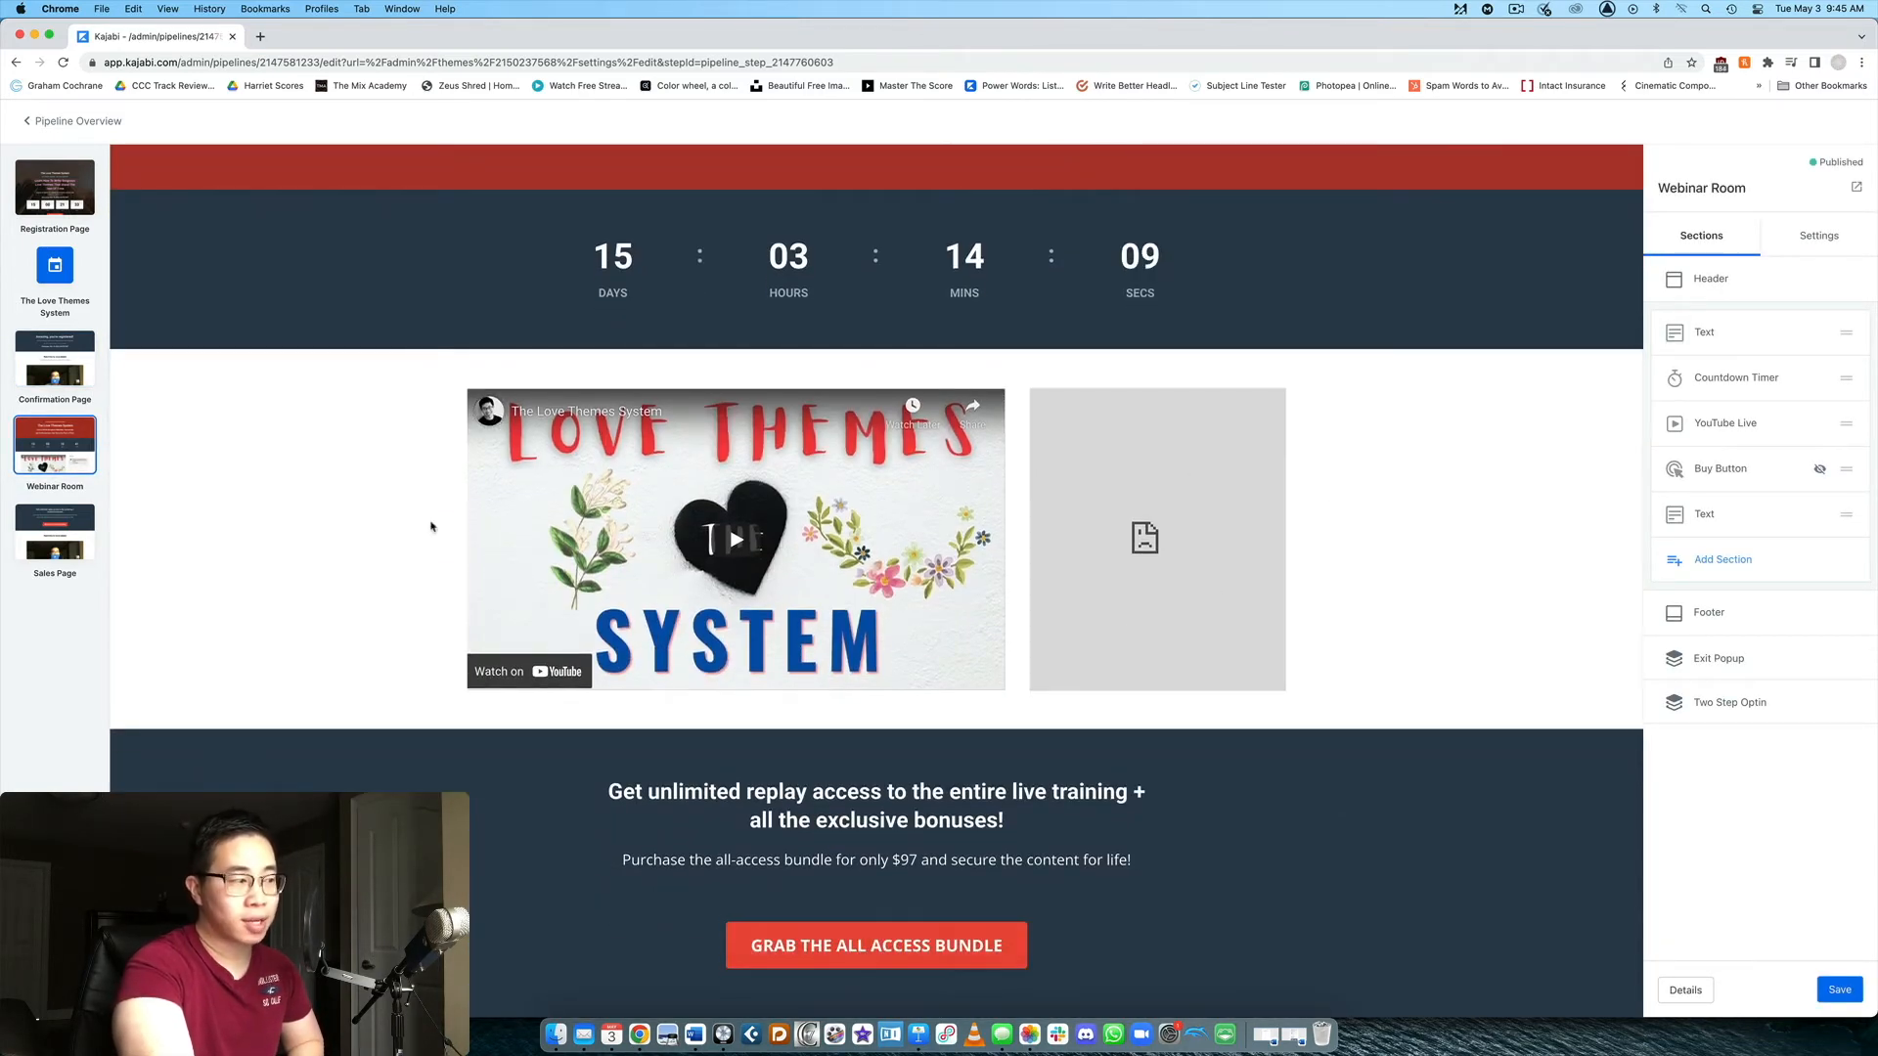
{"action": "left_click", "coordinate": [55, 528]}
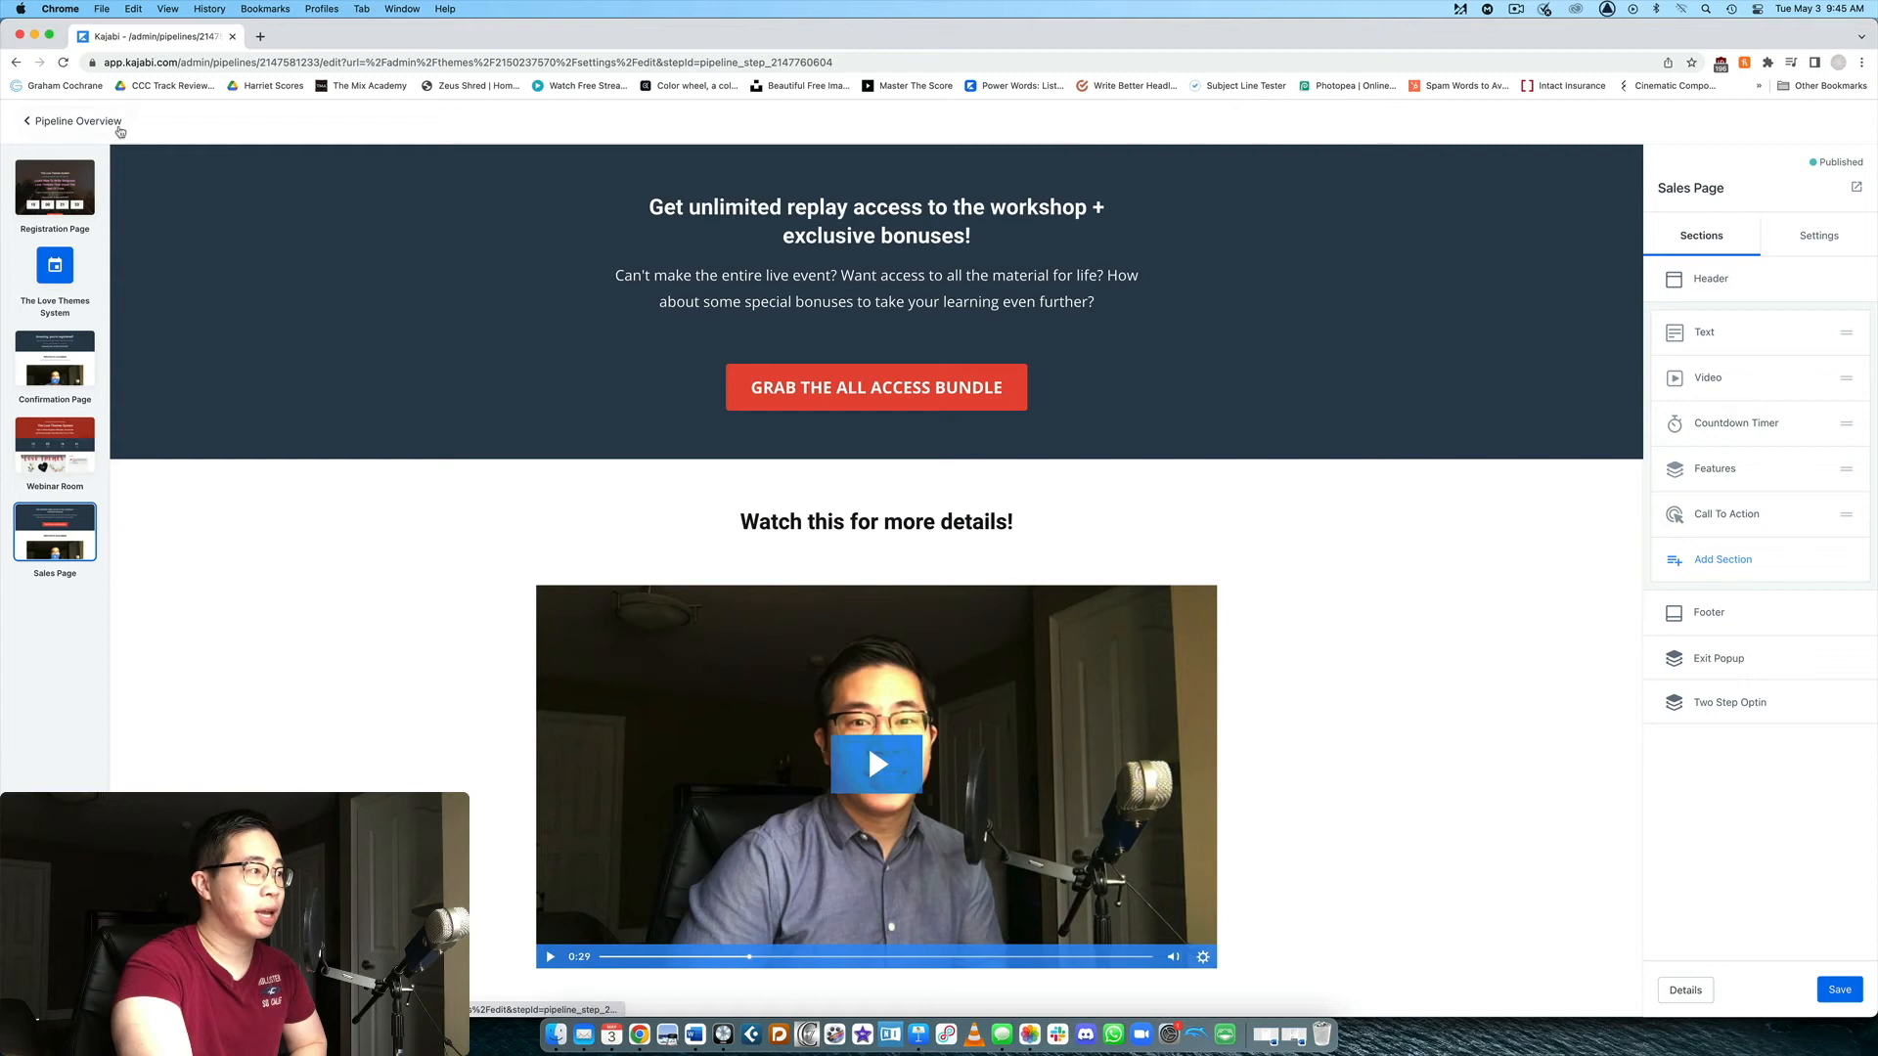
Step: Leave The Love Themes System pipeline for the pipelines list and open the blueprints for a new pipeline
{"action": "left_click", "coordinate": [78, 122]}
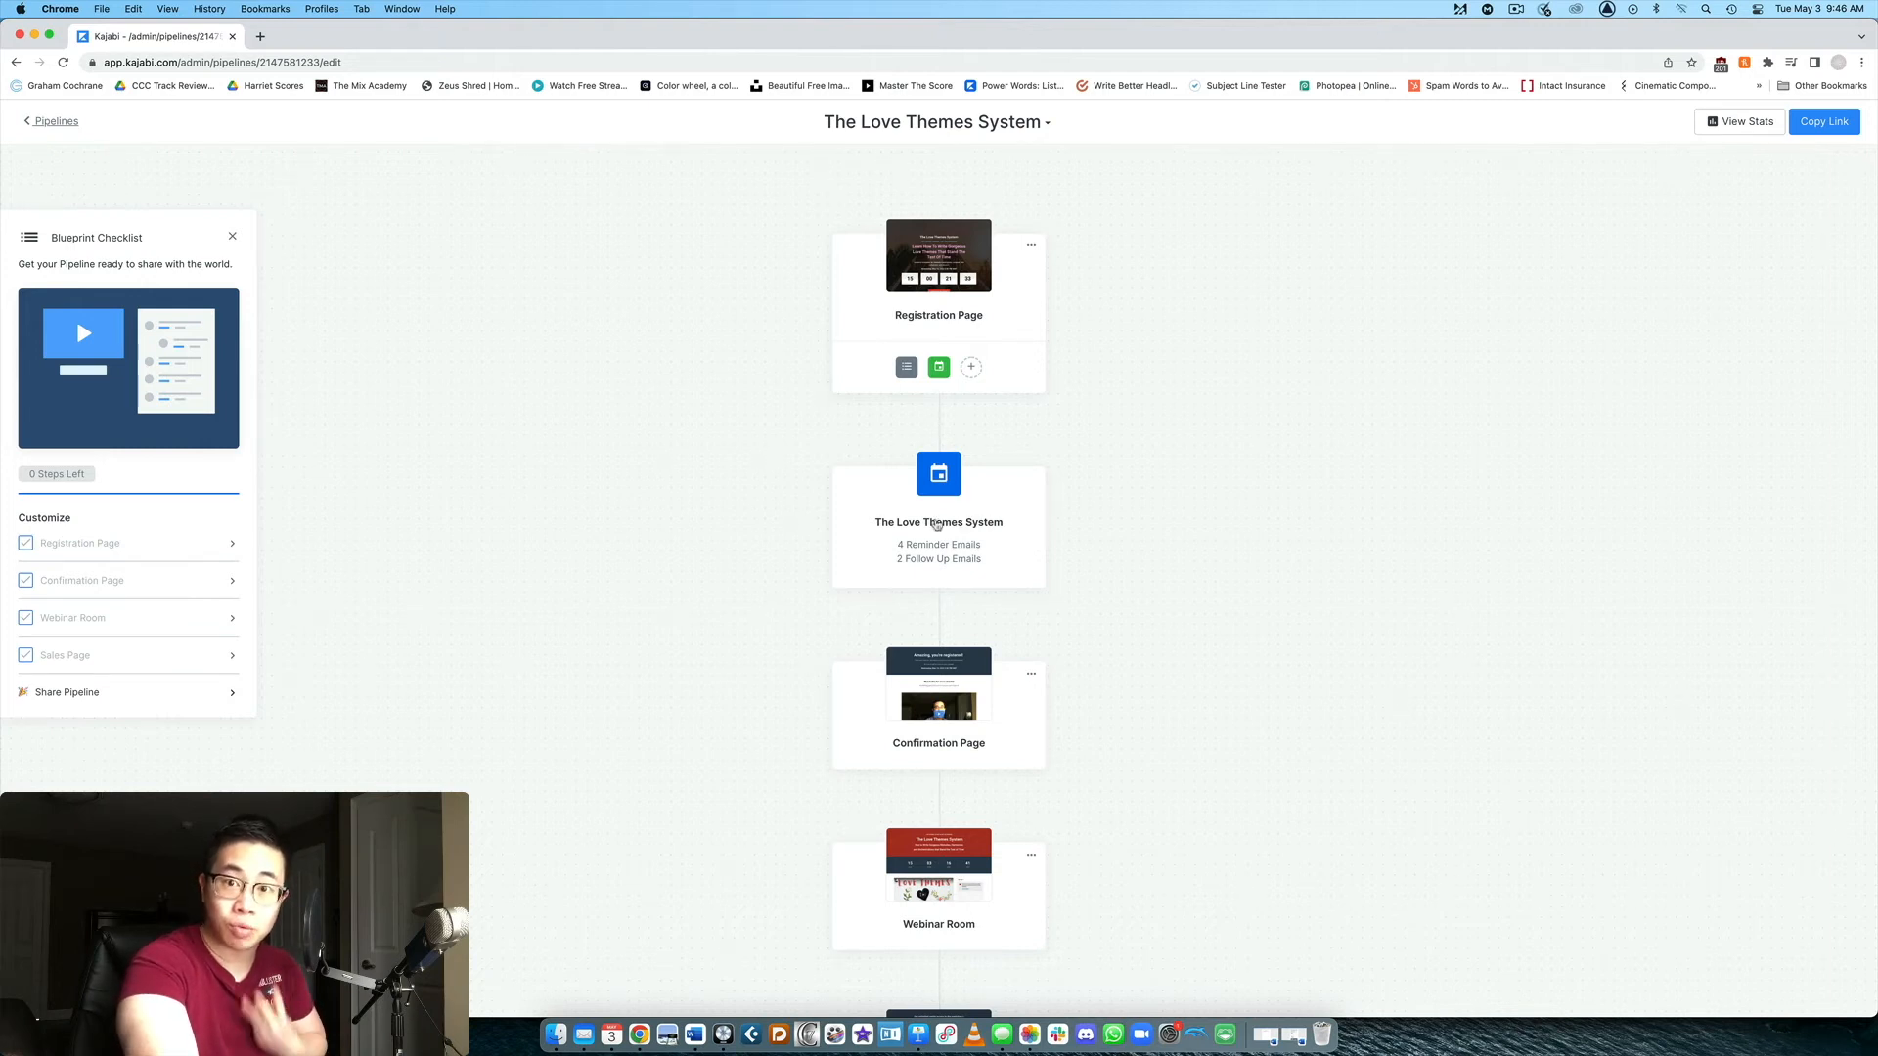
{"action": "left_click", "coordinate": [56, 121]}
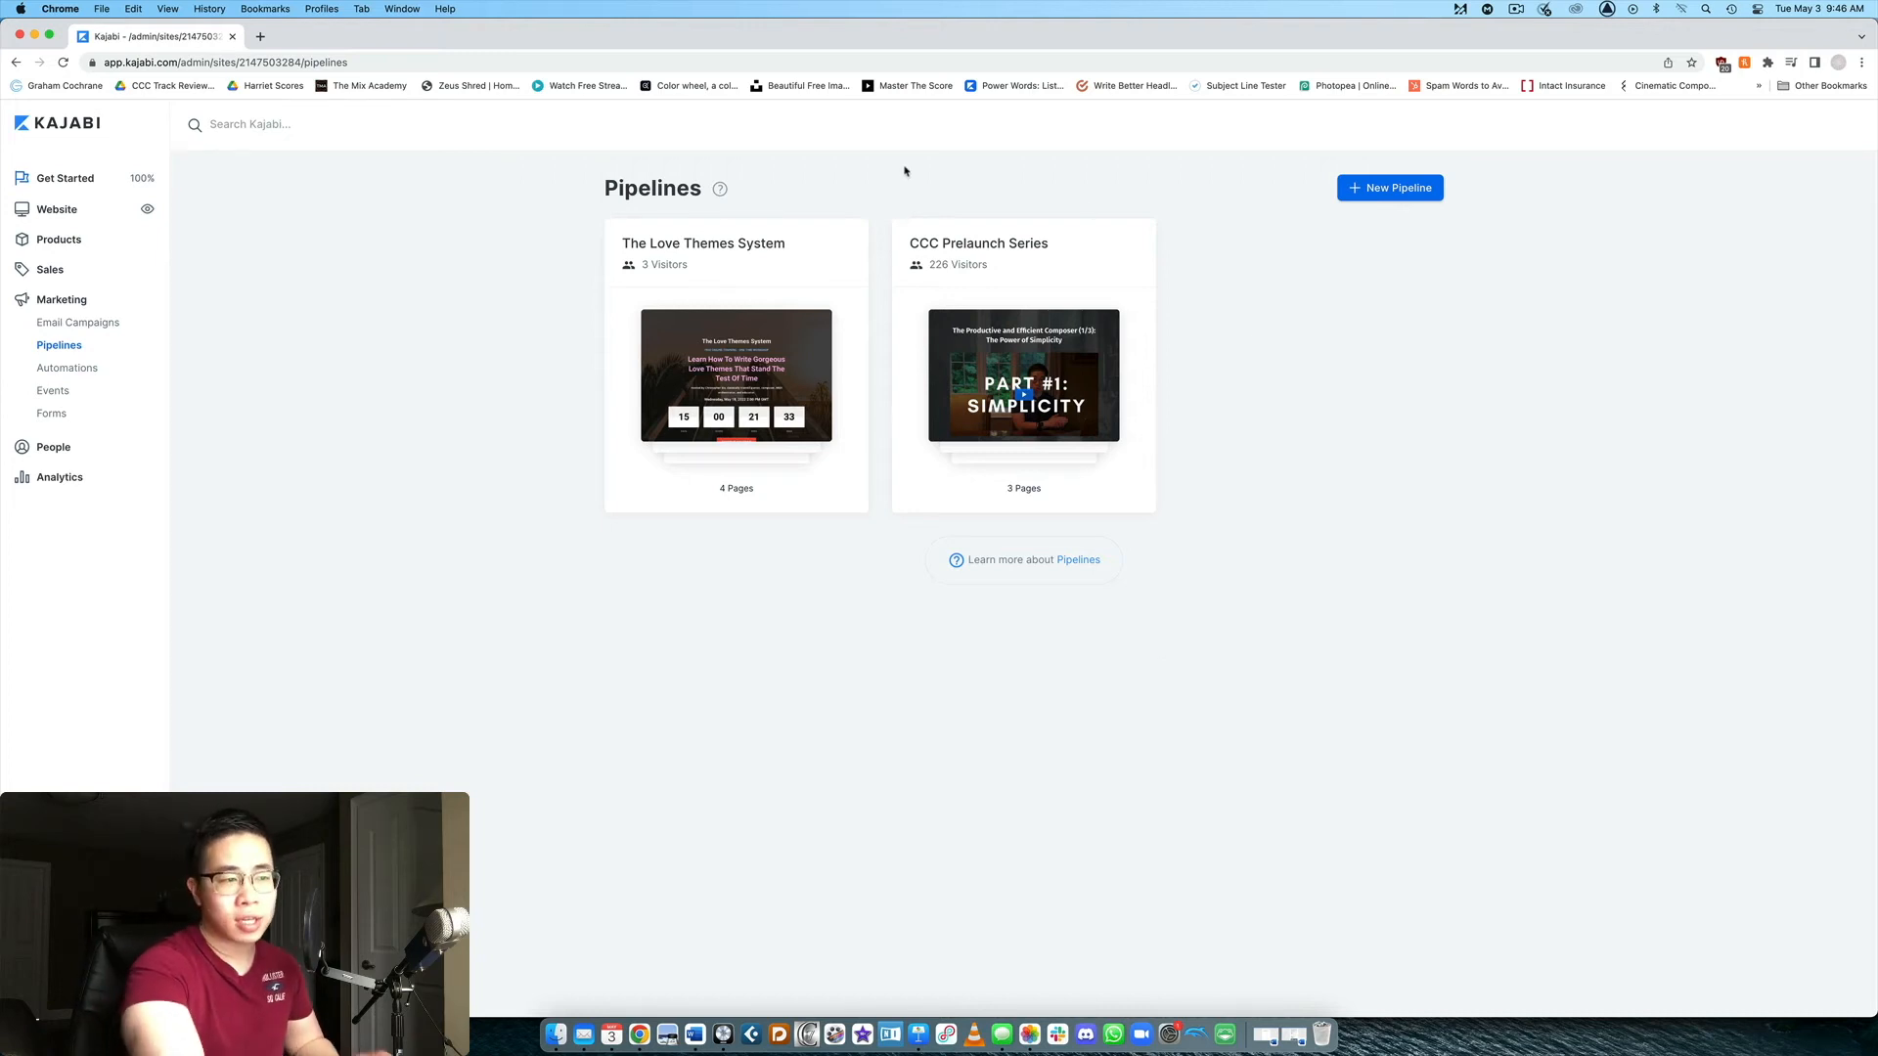
{"action": "left_click", "coordinate": [1436, 191]}
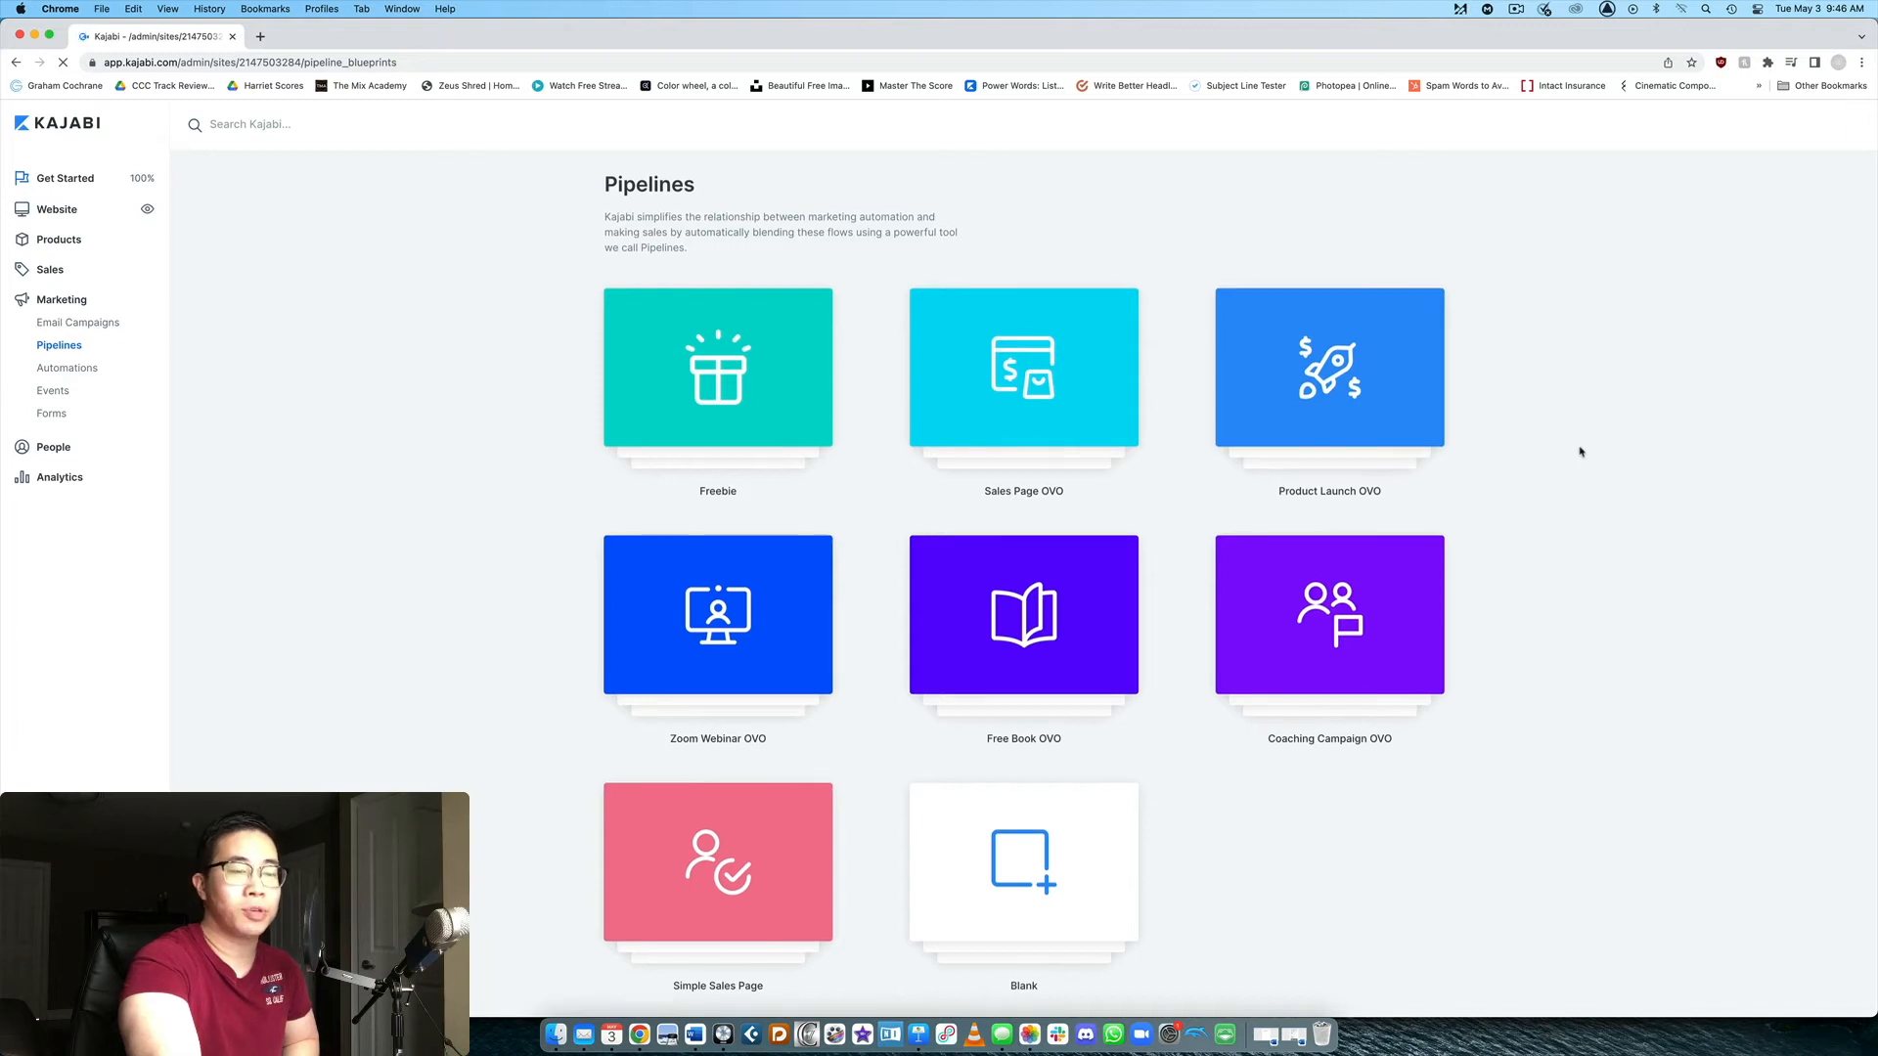
{"action": "scroll", "coordinate": [1582, 449], "scroll_direction": "down", "scroll_amount": 2}
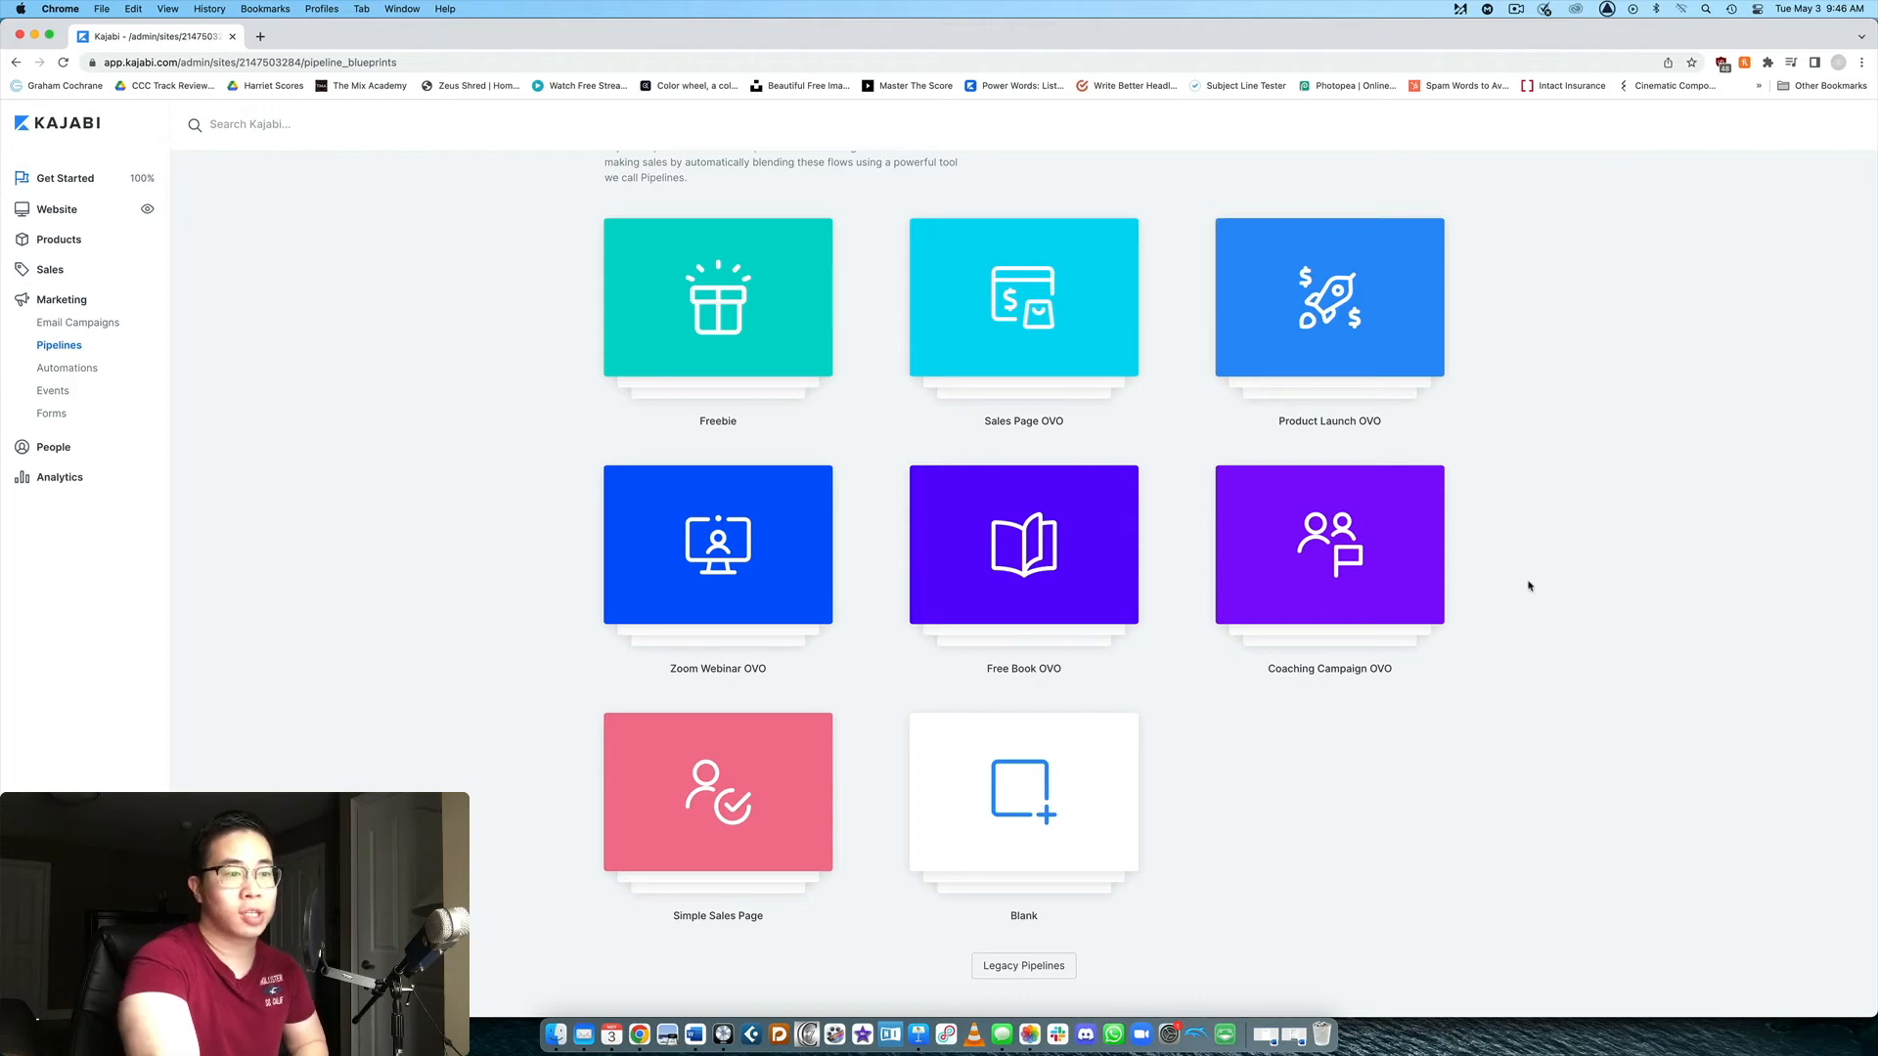
Step: Preview the Sales Page OVO blueprint and return to the pipelines list without creating a pipeline
{"action": "left_click", "coordinate": [1069, 341]}
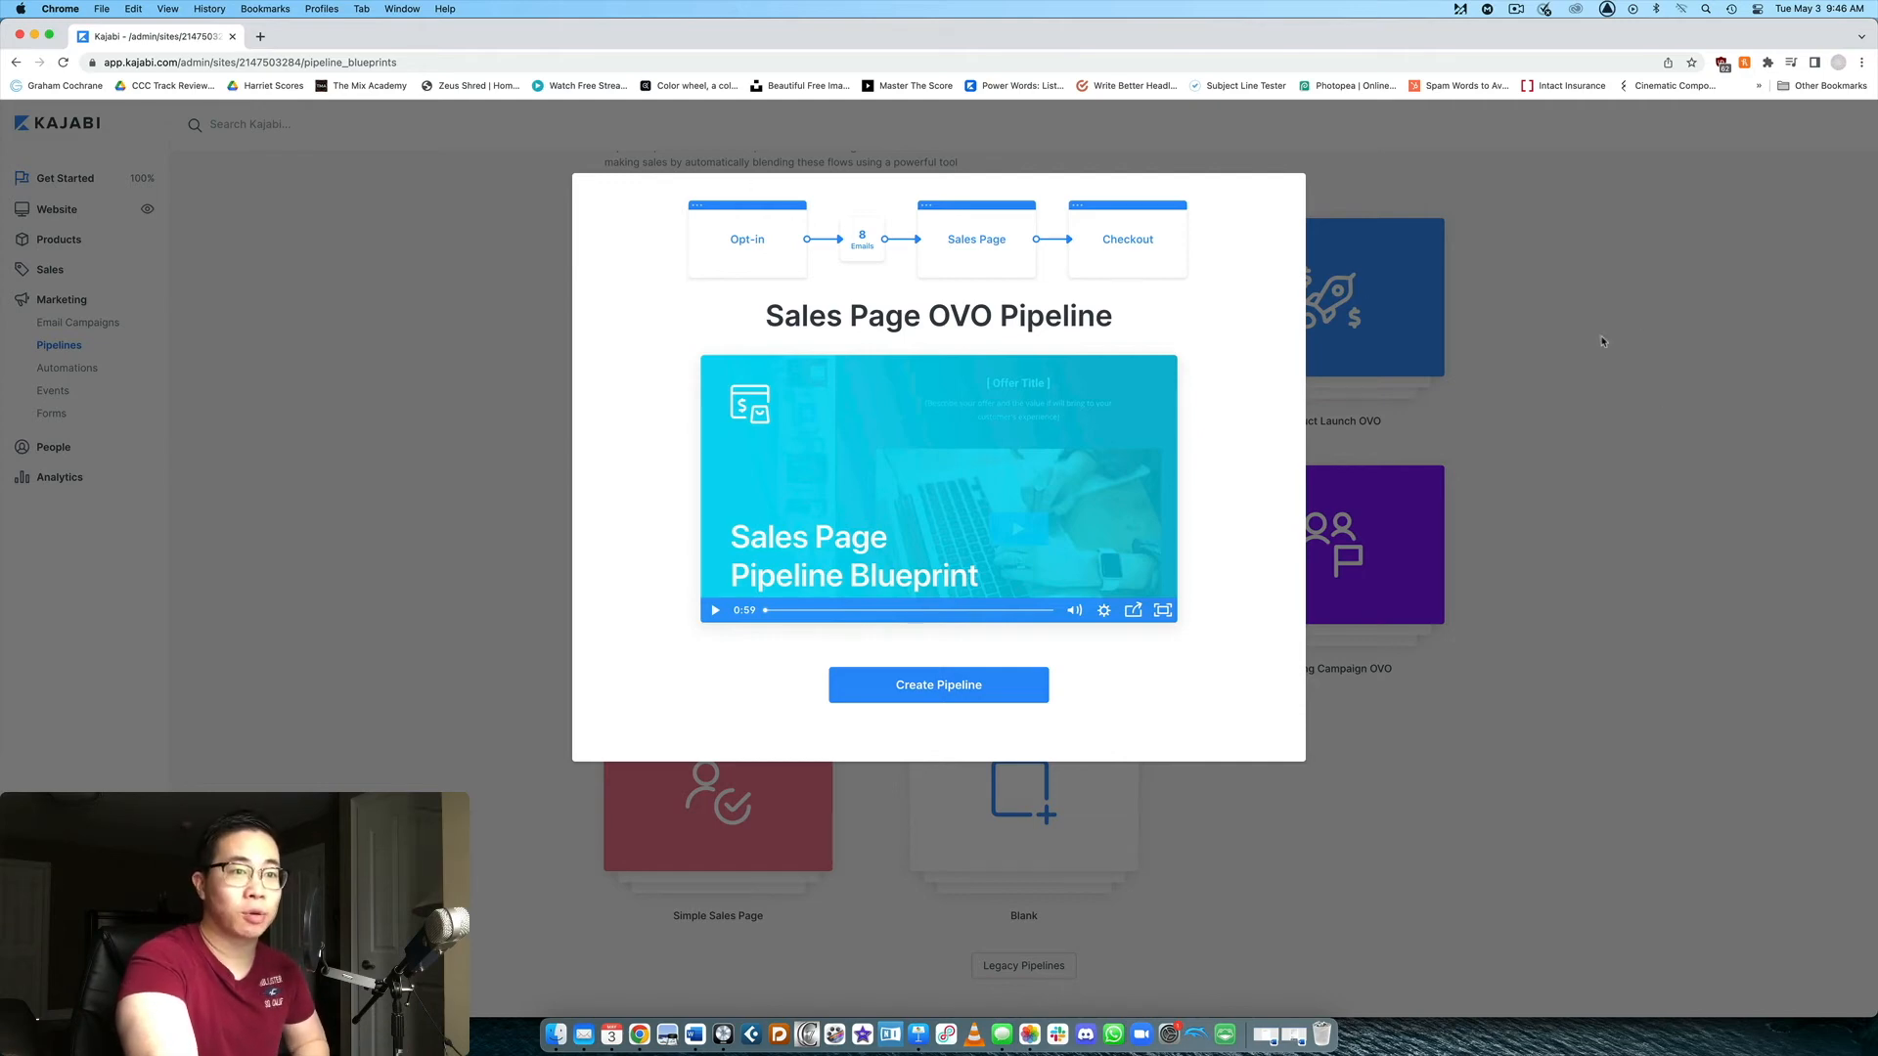
{"action": "left_click", "coordinate": [1490, 343]}
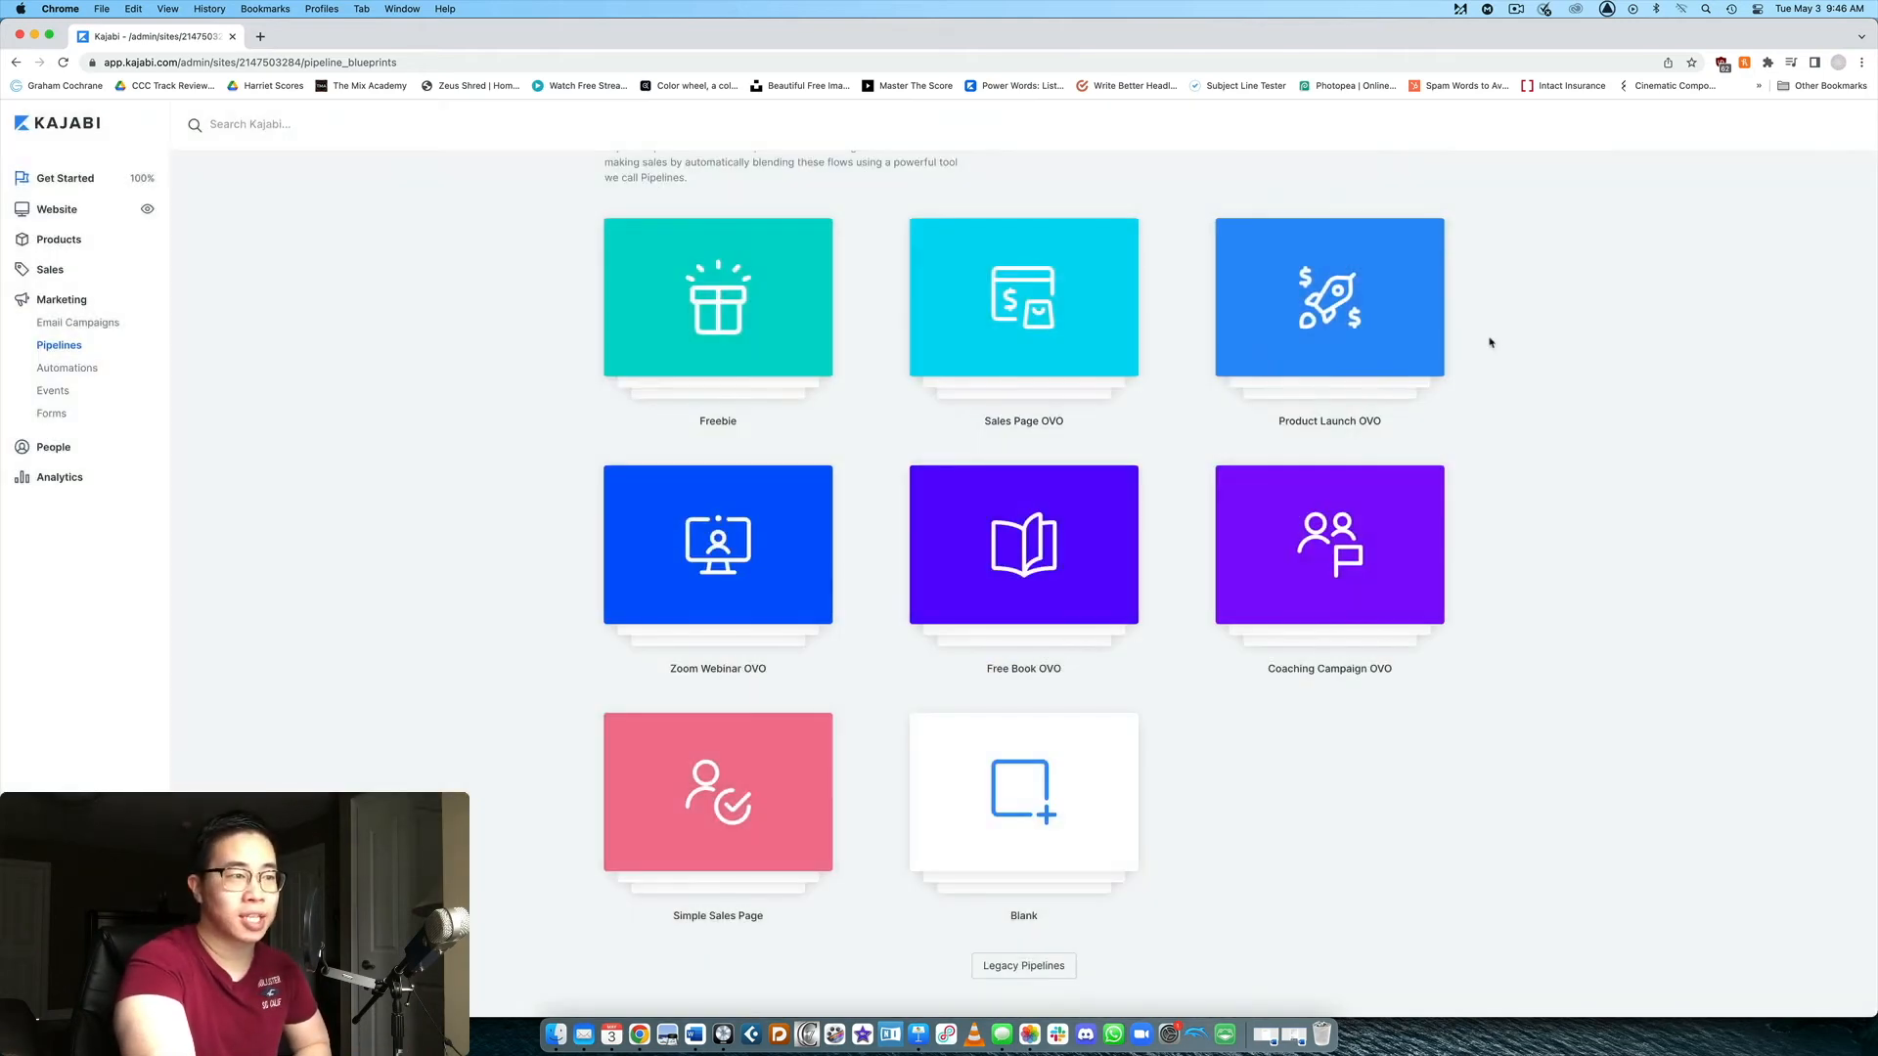
{"action": "scroll", "coordinate": [1103, 390], "scroll_direction": "up", "scroll_amount": 2}
{"action": "scroll", "coordinate": [1121, 356], "scroll_direction": "down", "scroll_amount": 2}
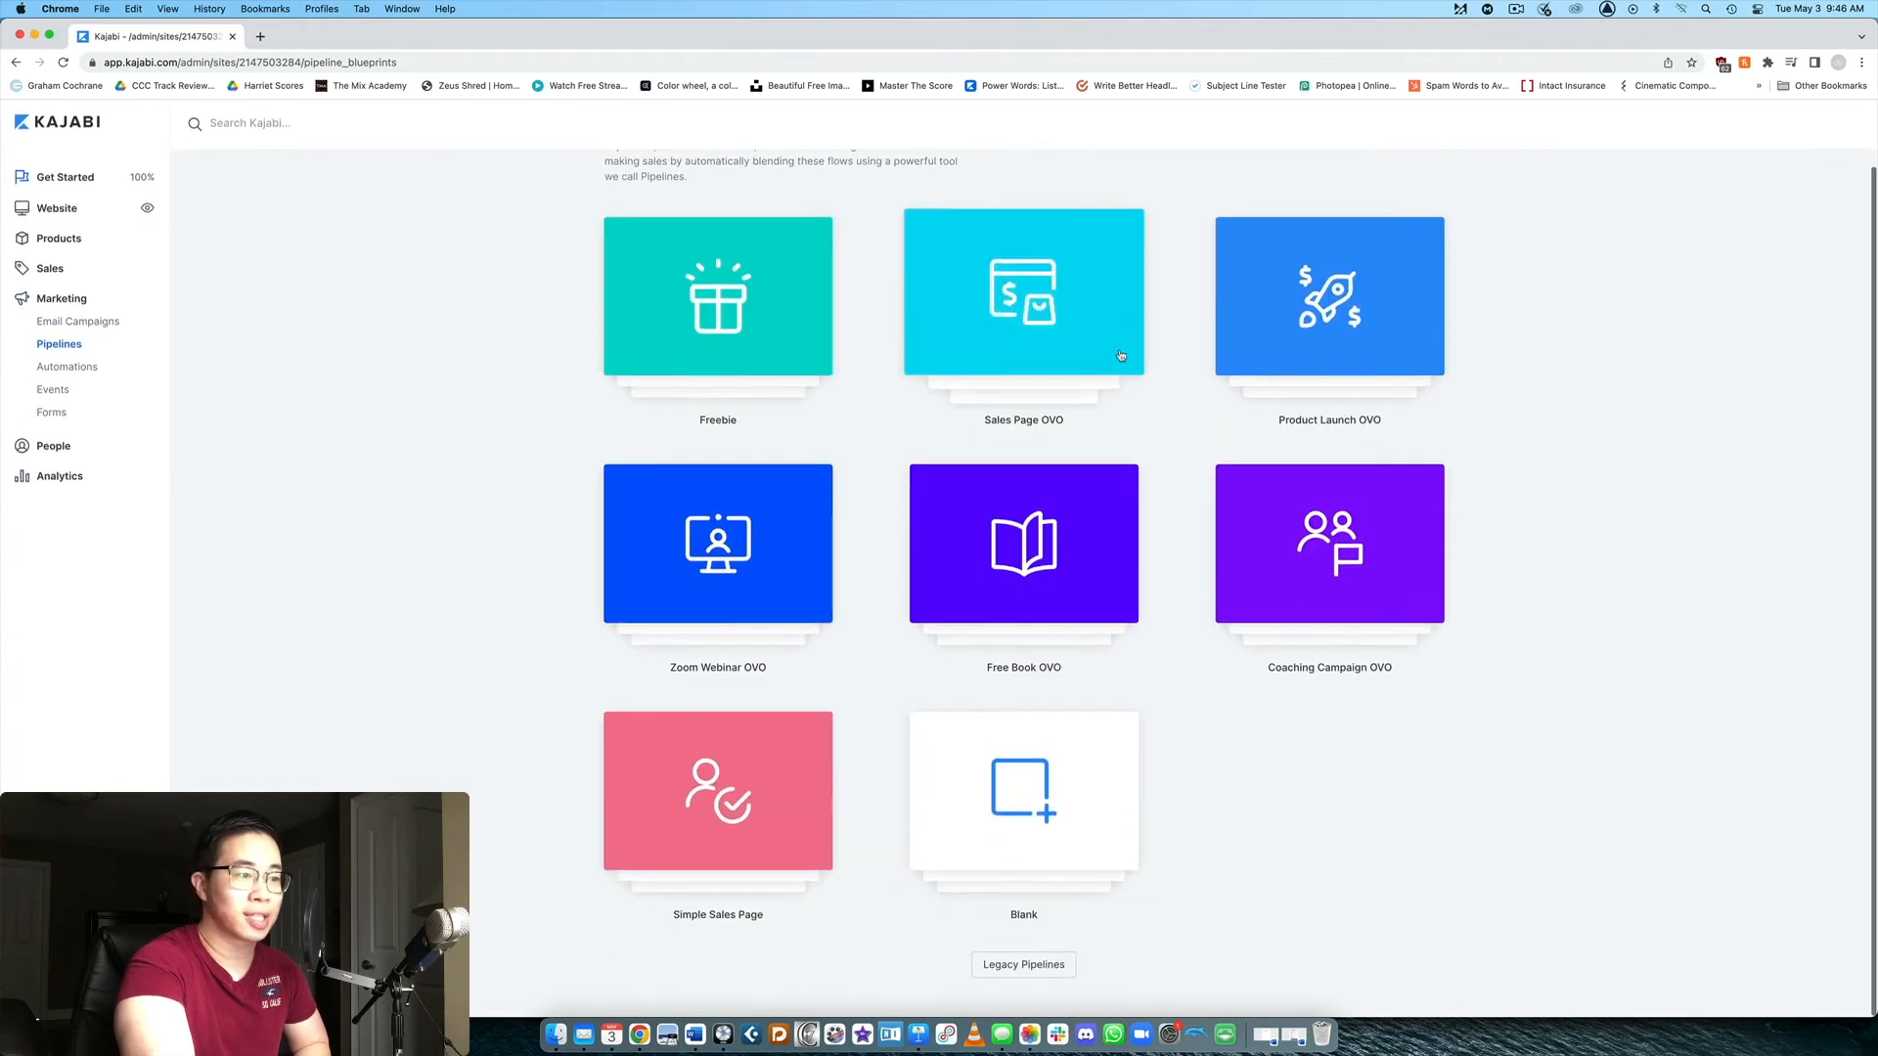
{"action": "left_click", "coordinate": [84, 352]}
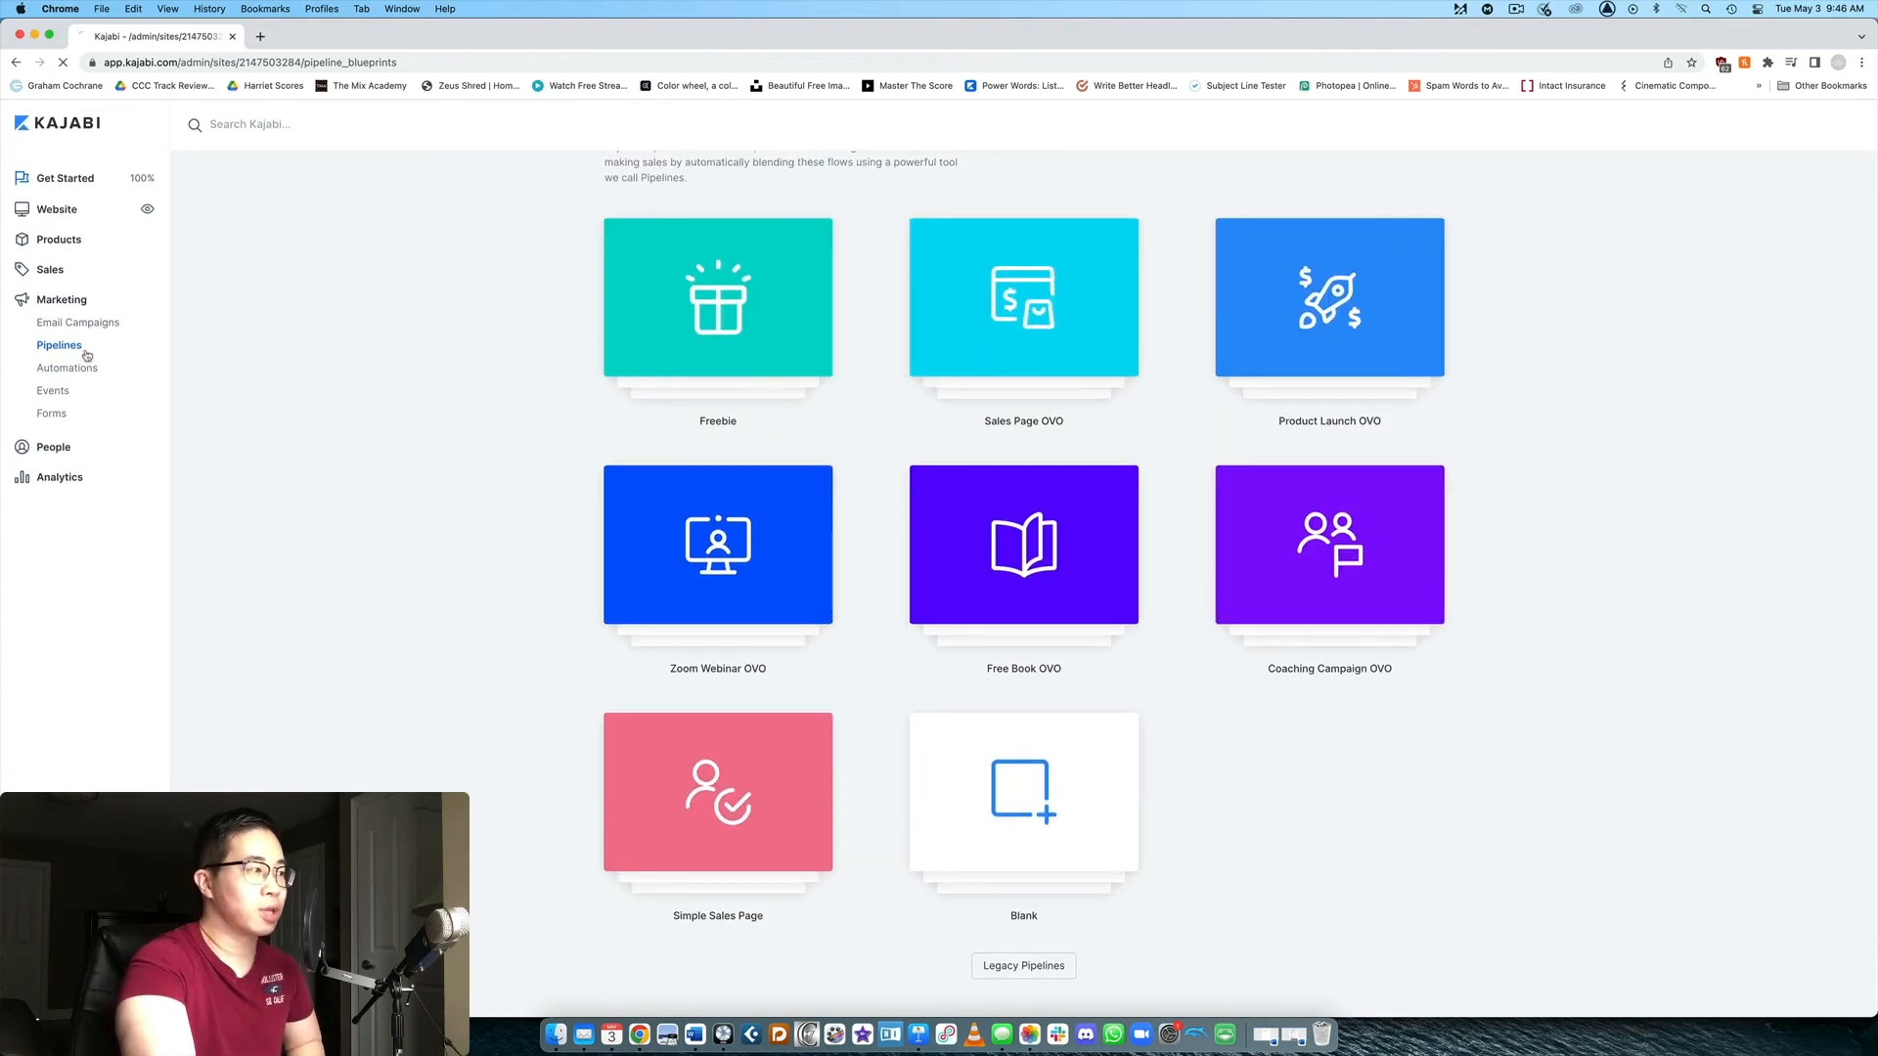